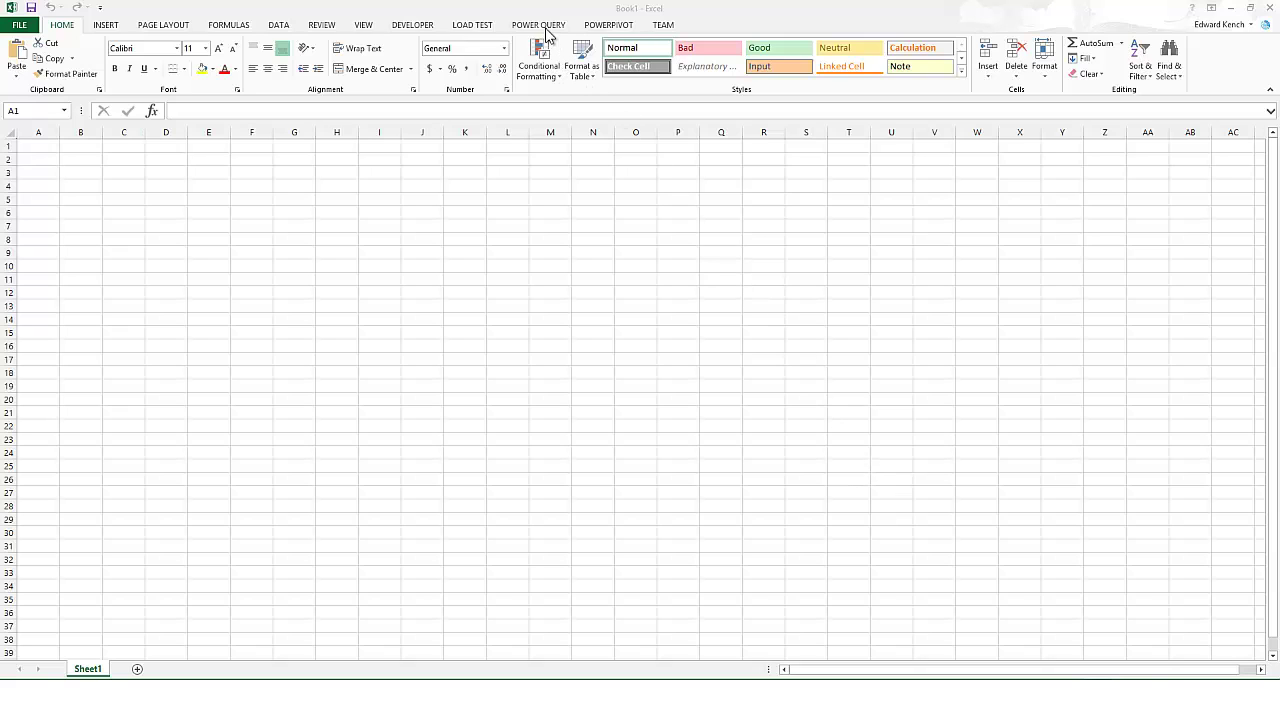
Step: Review the Power Query import options for files, databases, Azure and other sources
click(547, 33)
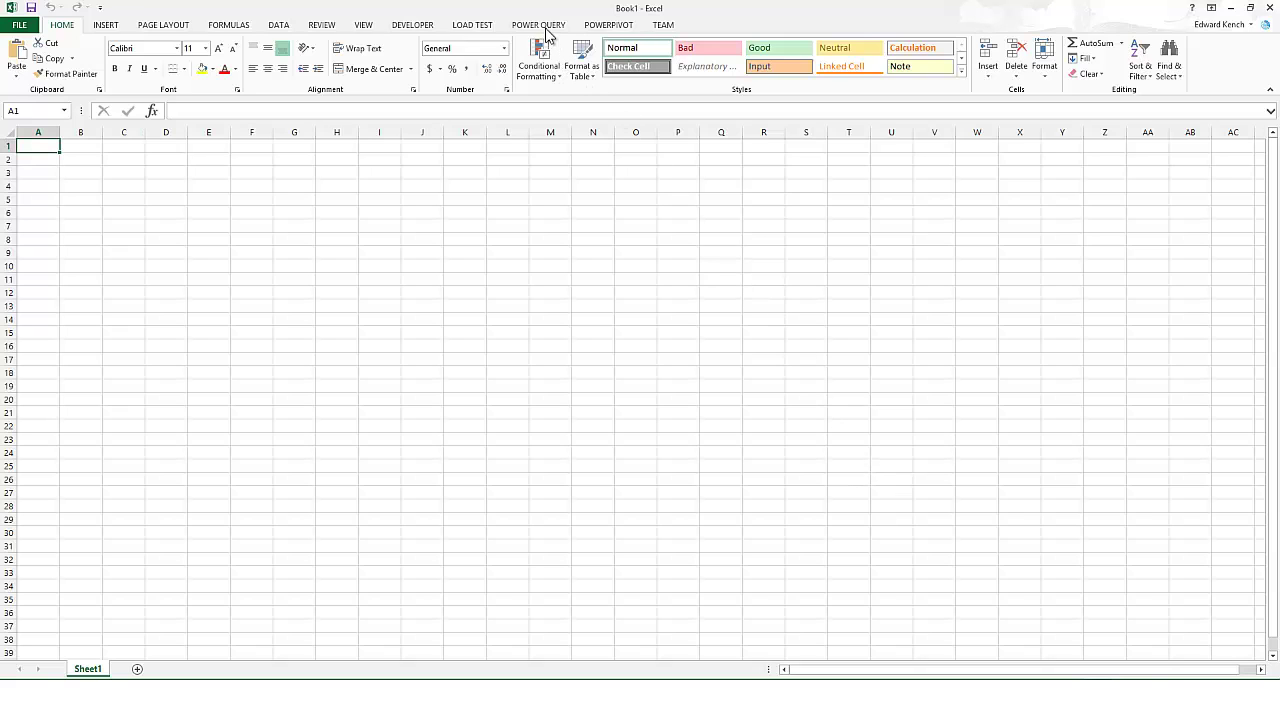
click(540, 25)
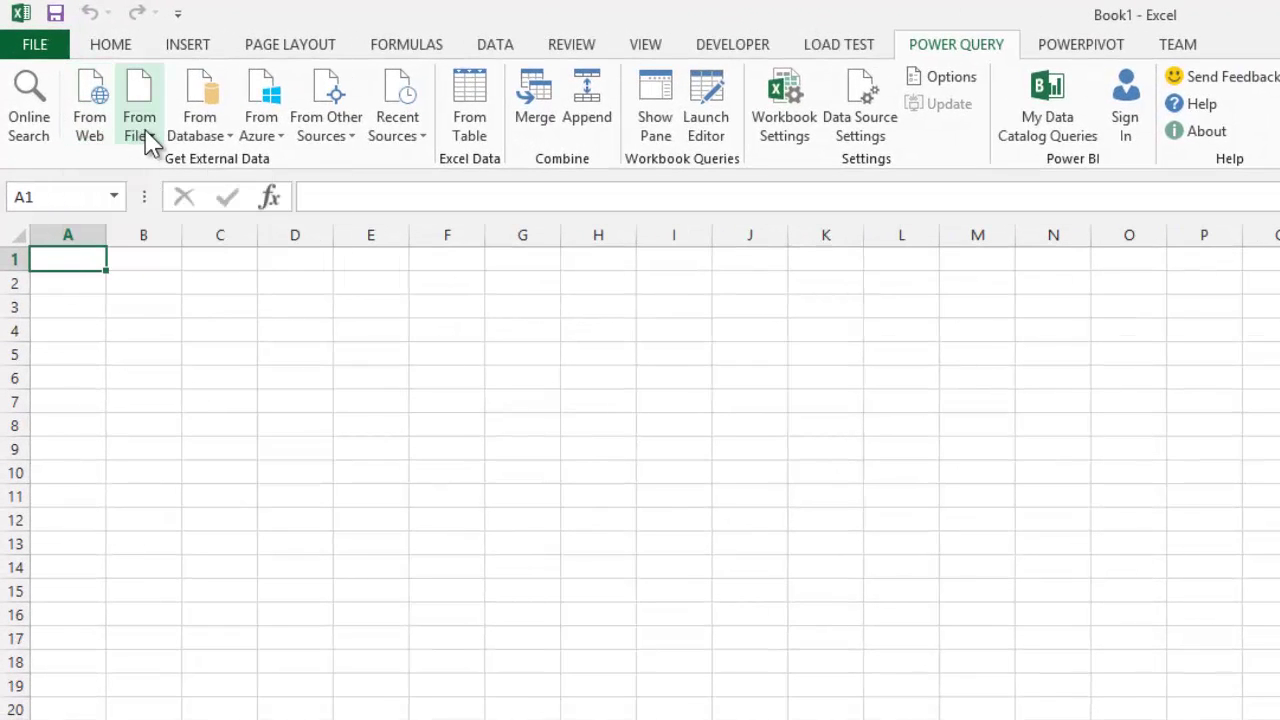
click(155, 143)
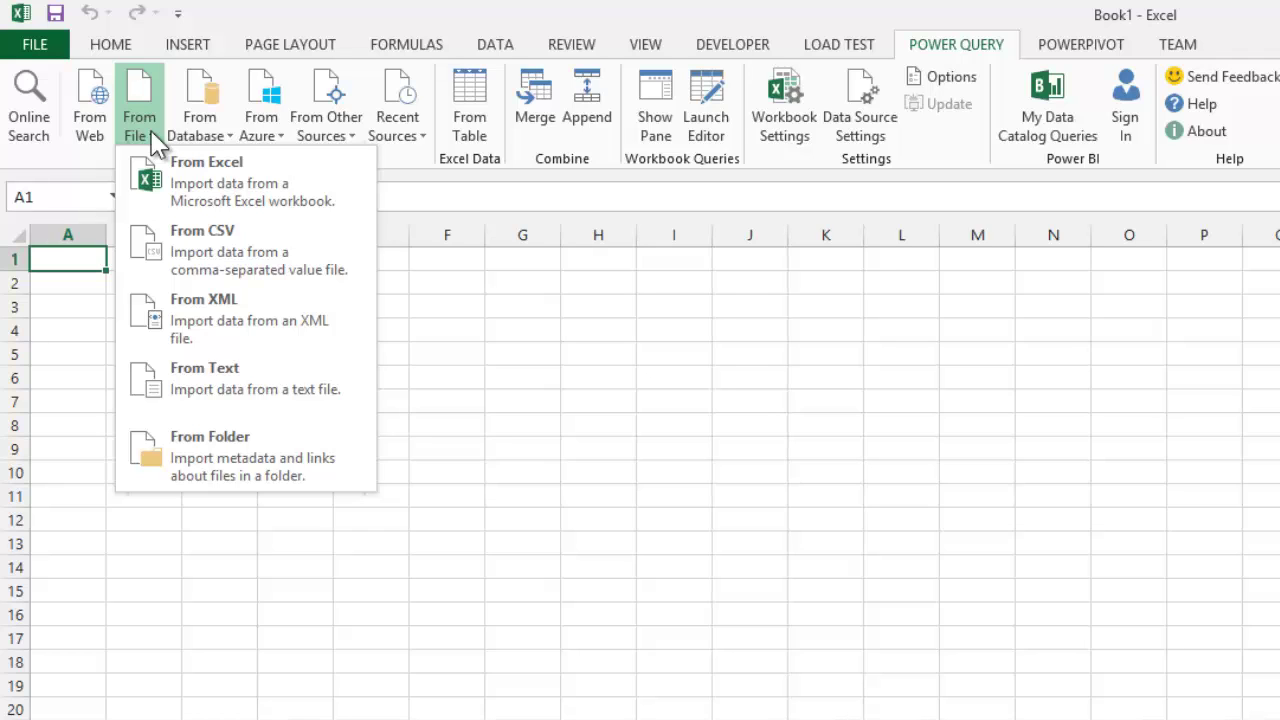
click(224, 128)
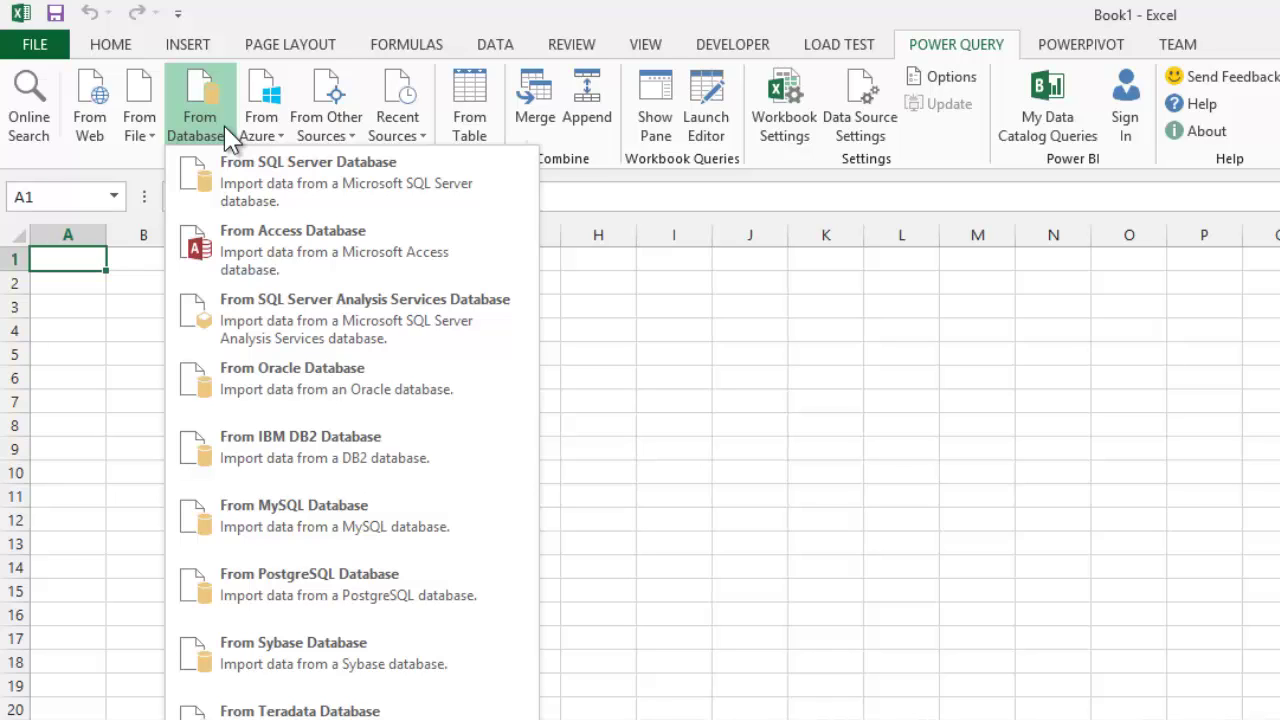
click(283, 142)
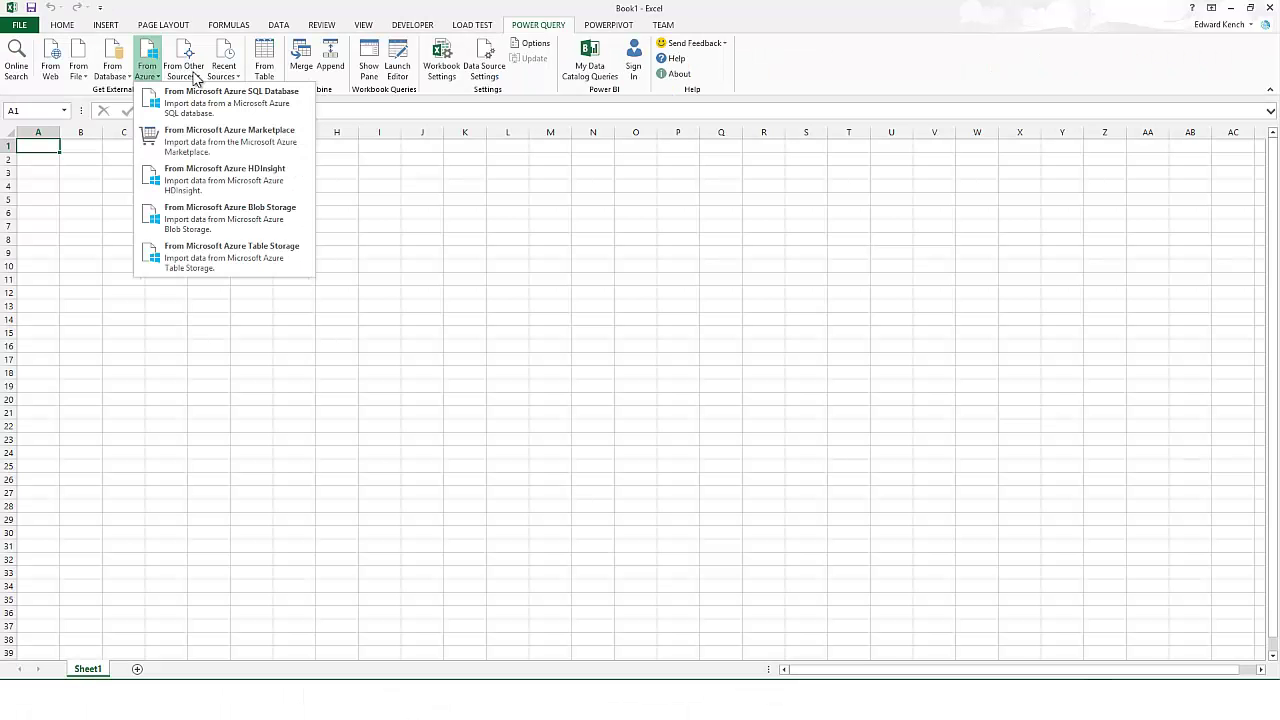
click(345, 135)
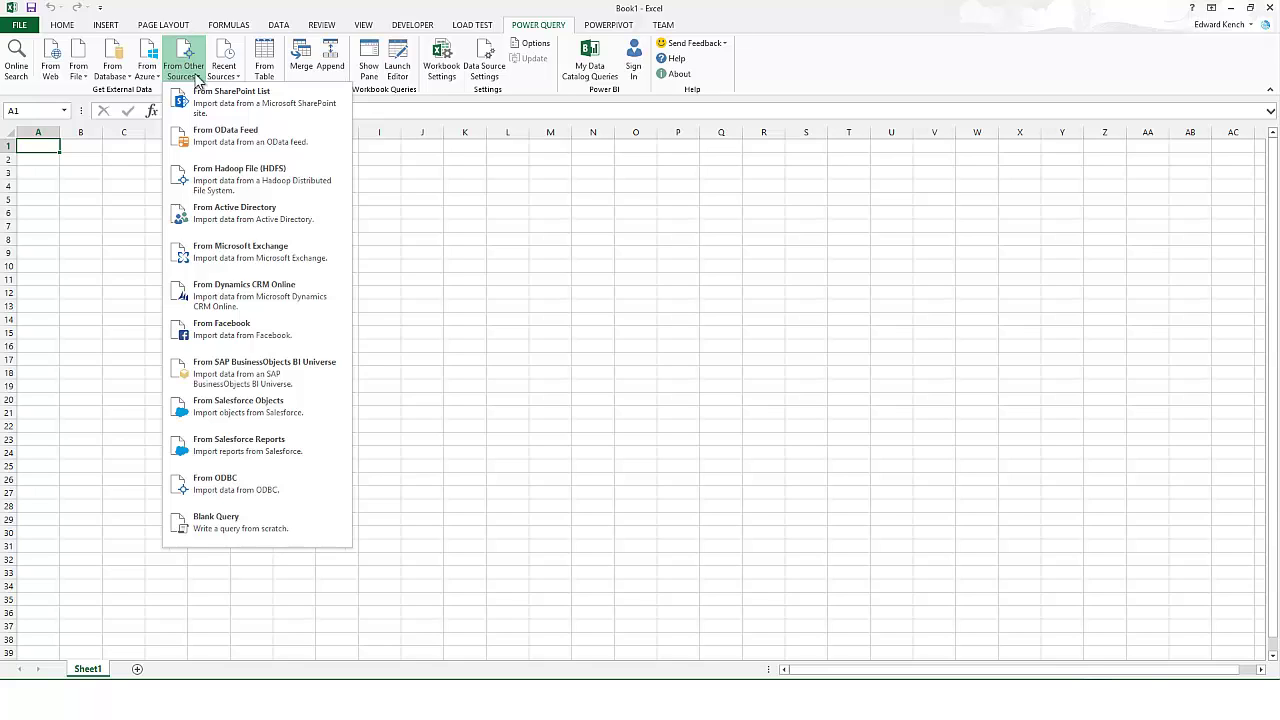
click(84, 173)
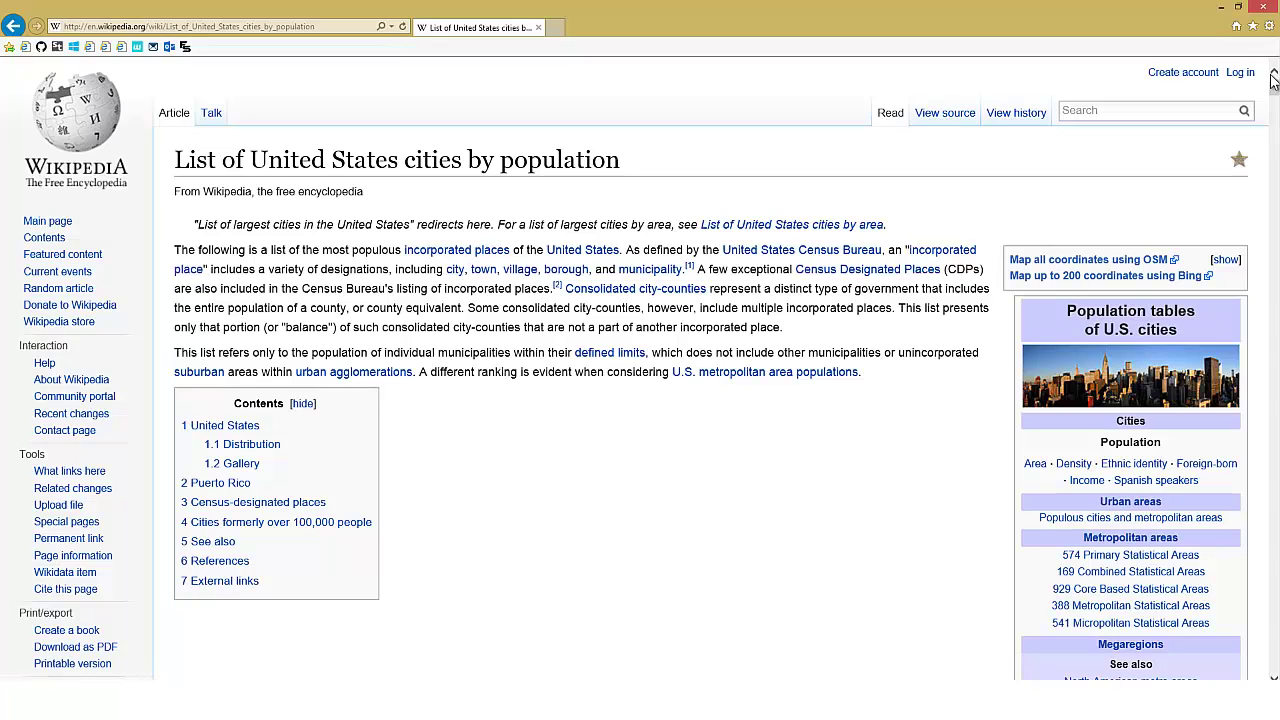
Step: Find the city population table on the Wikipedia page and copy the page's web address
drag(1274, 88, 1274, 122)
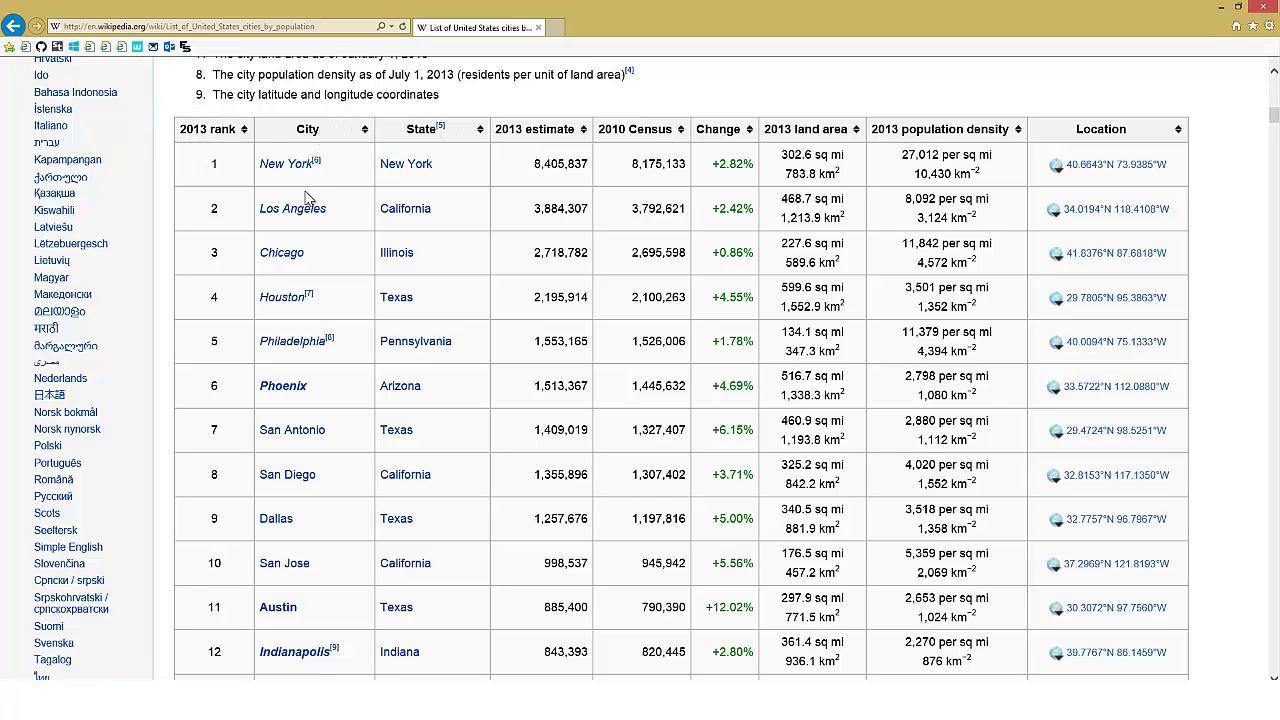
click(235, 28)
right_click(235, 28)
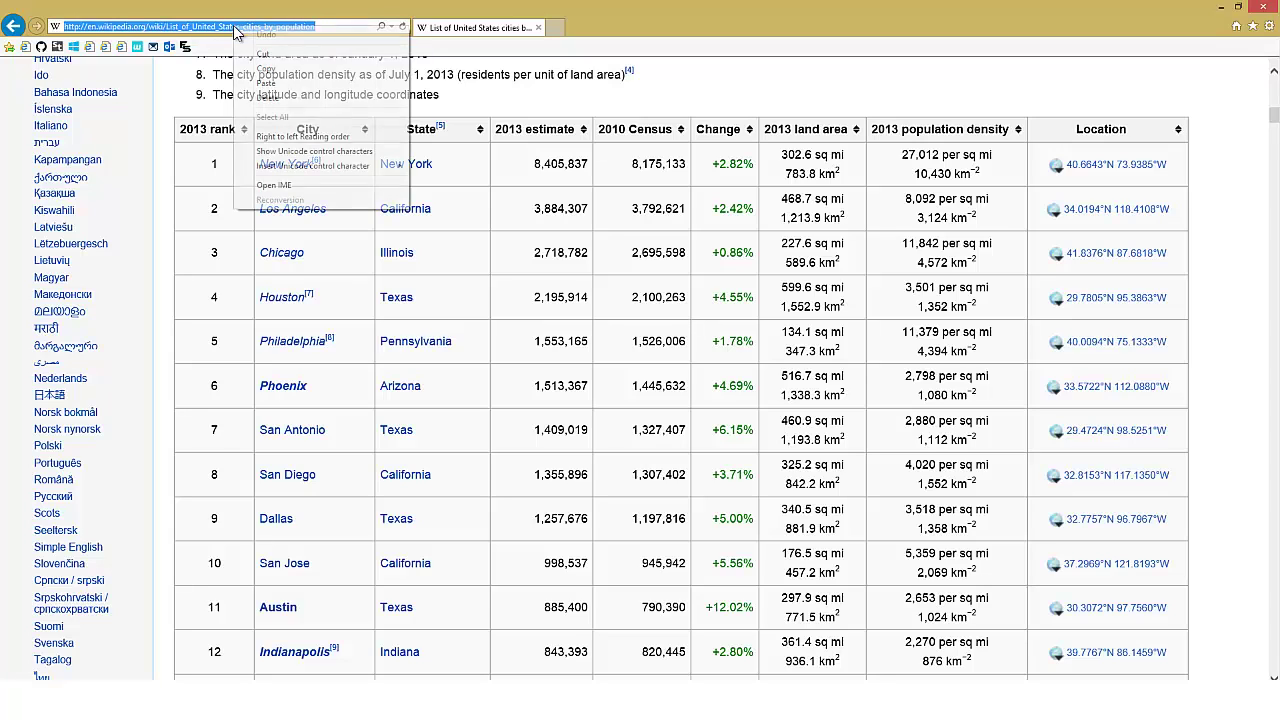
click(275, 70)
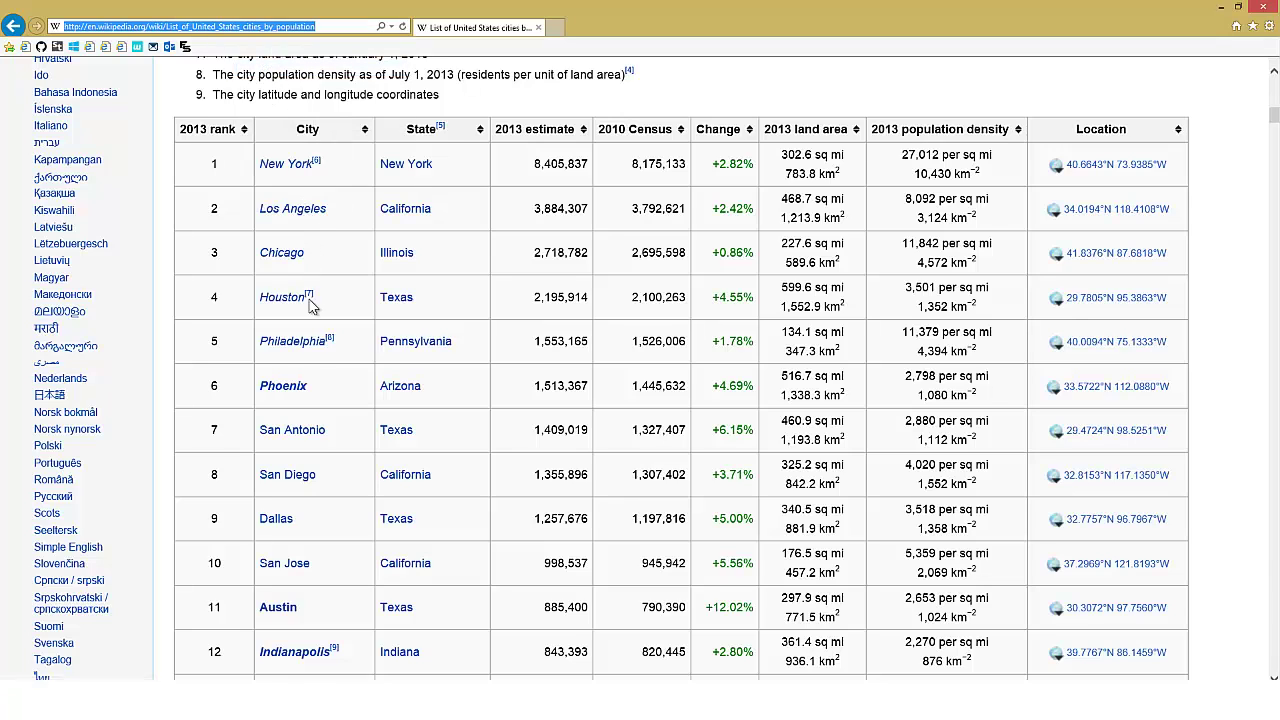
key(alt+Tab)
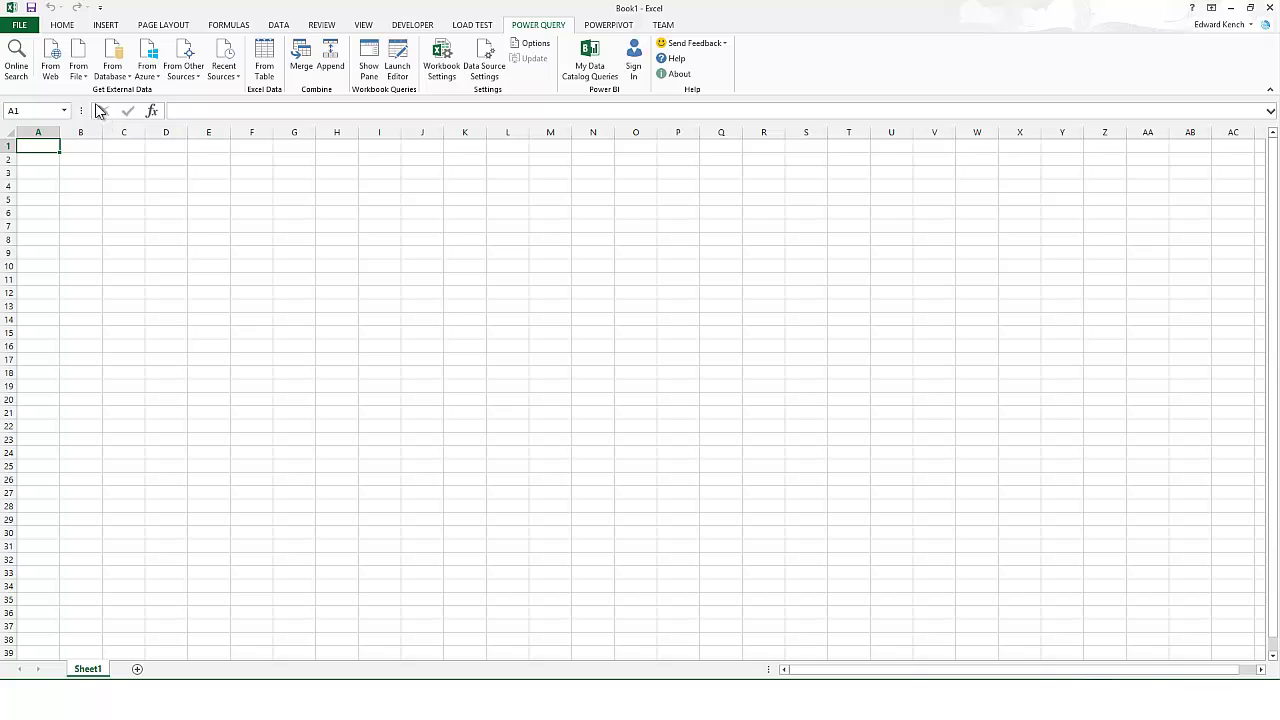
click(50, 62)
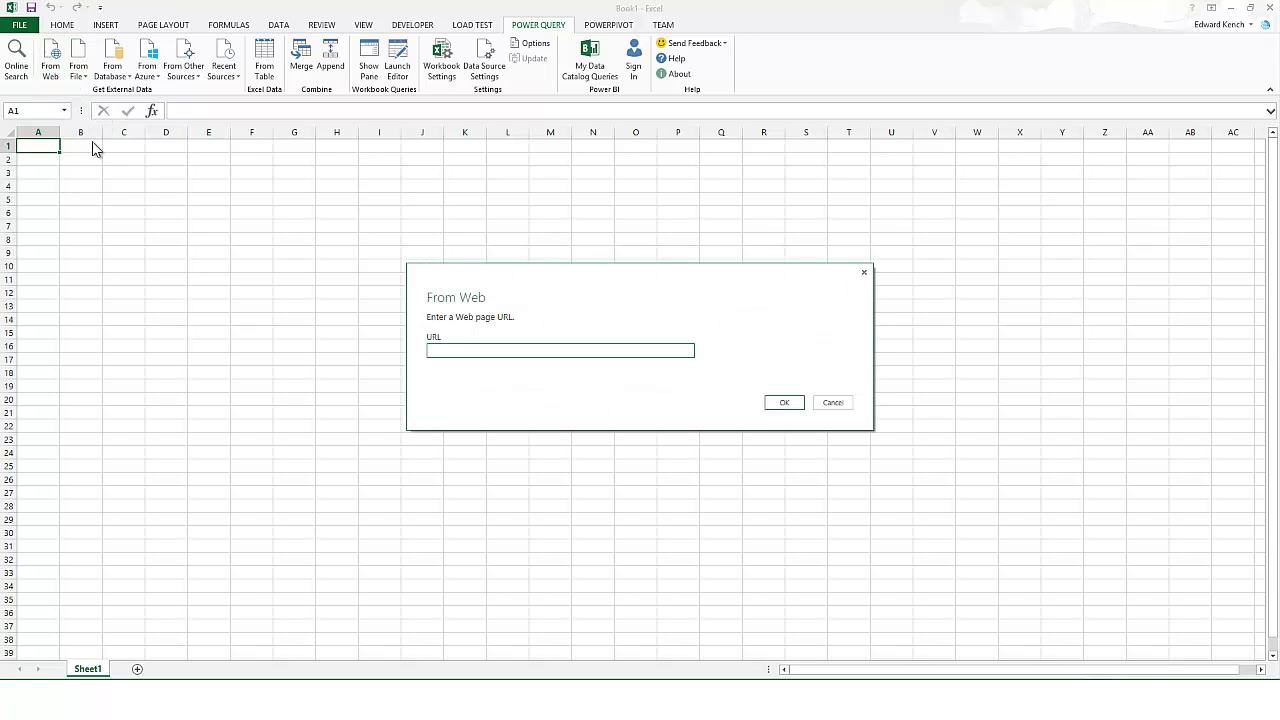
right_click(474, 360)
click(509, 414)
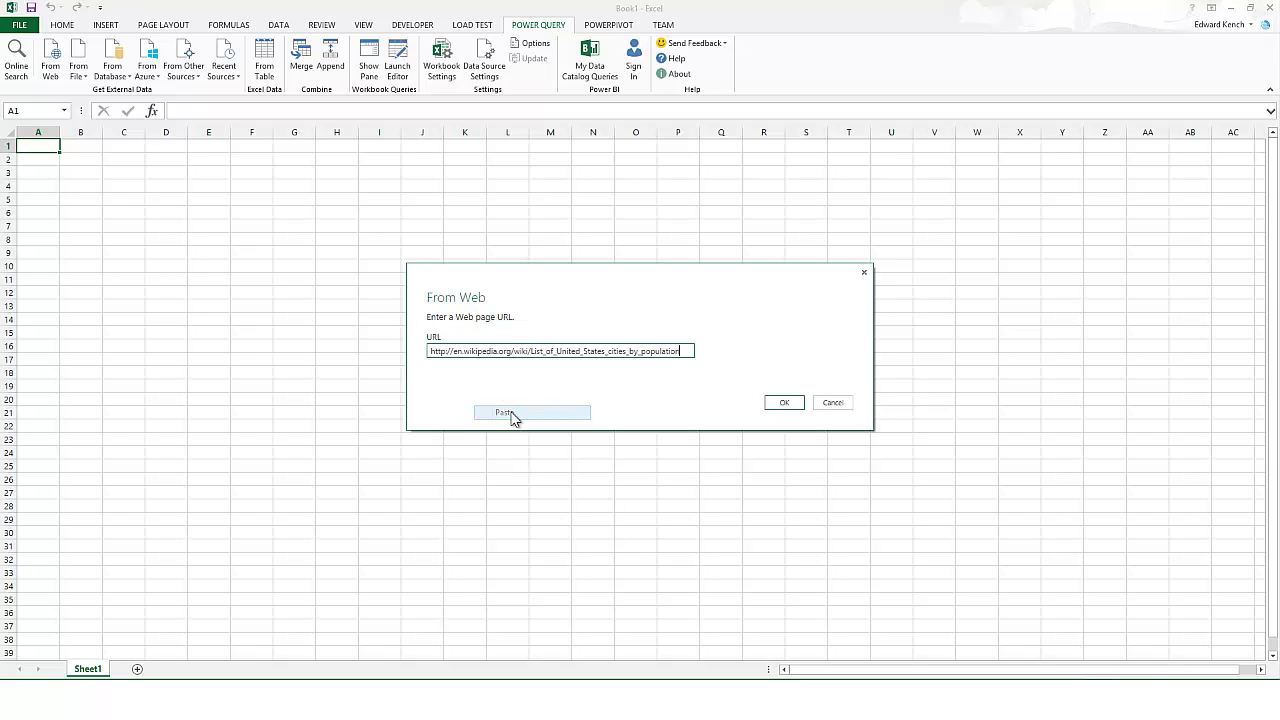
click(784, 403)
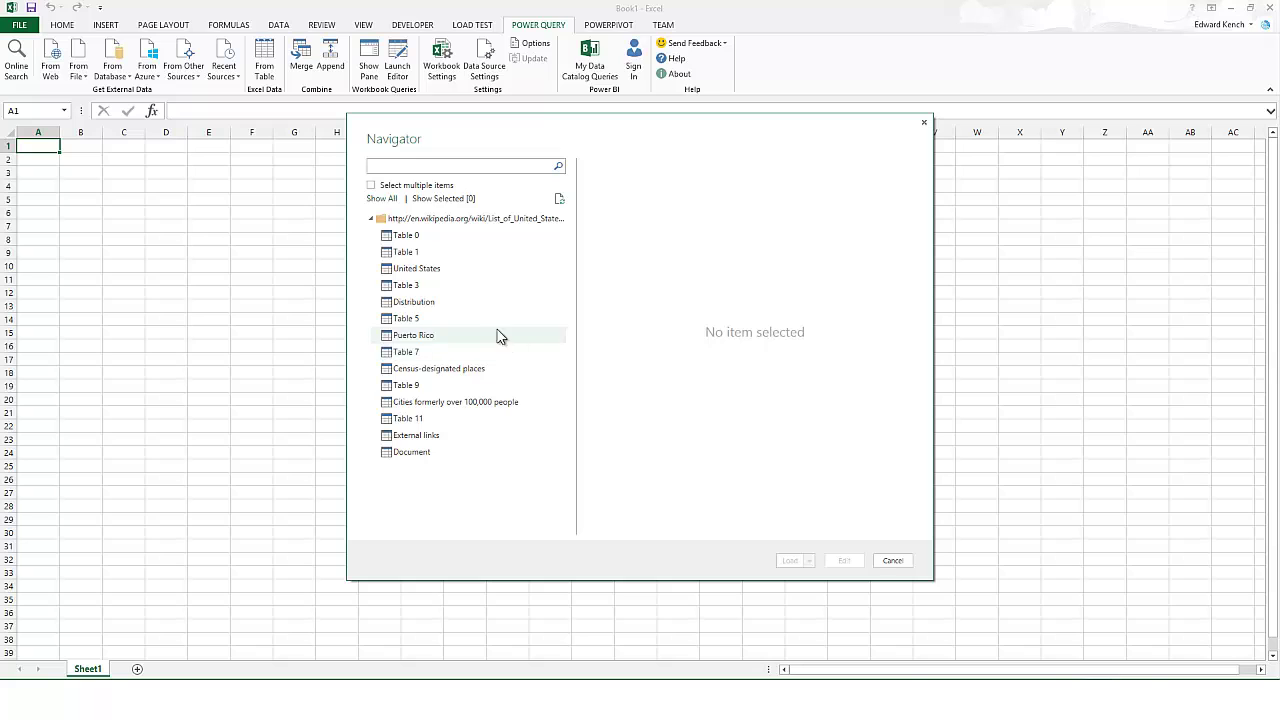
Step: Open Table 3 of the web page in the Query Editor and use its first row as headers
click(414, 270)
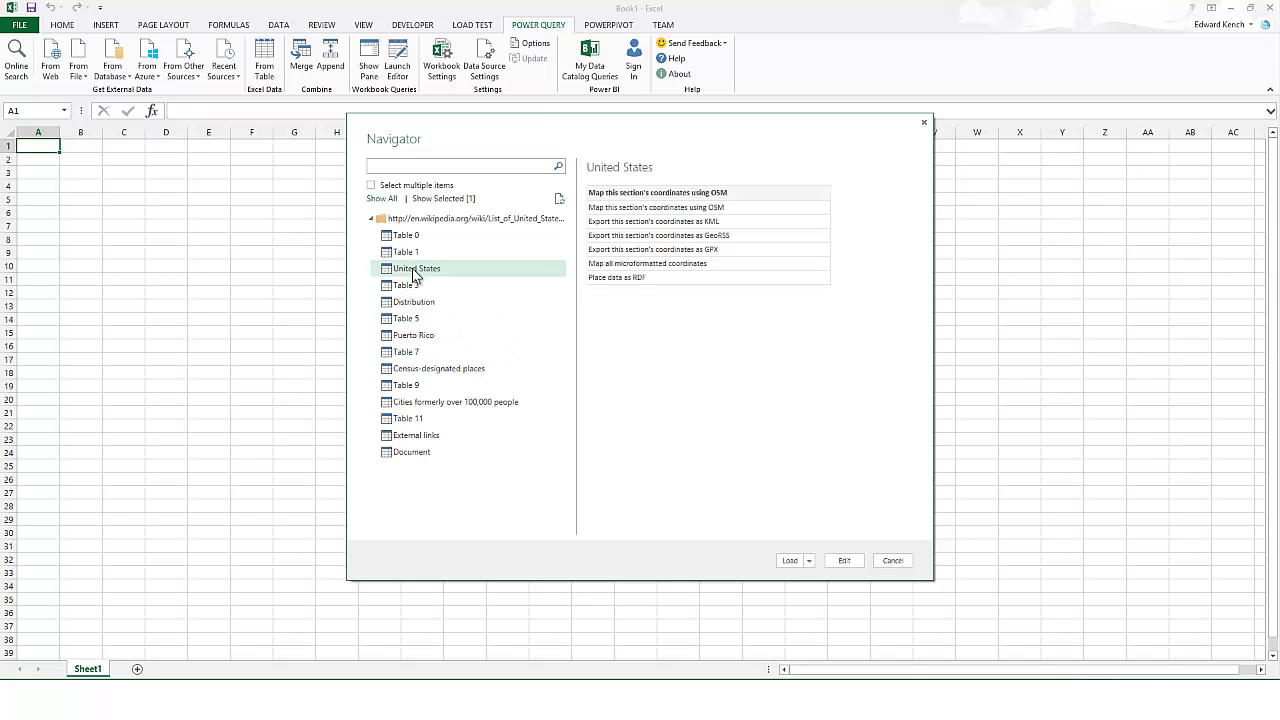
click(405, 286)
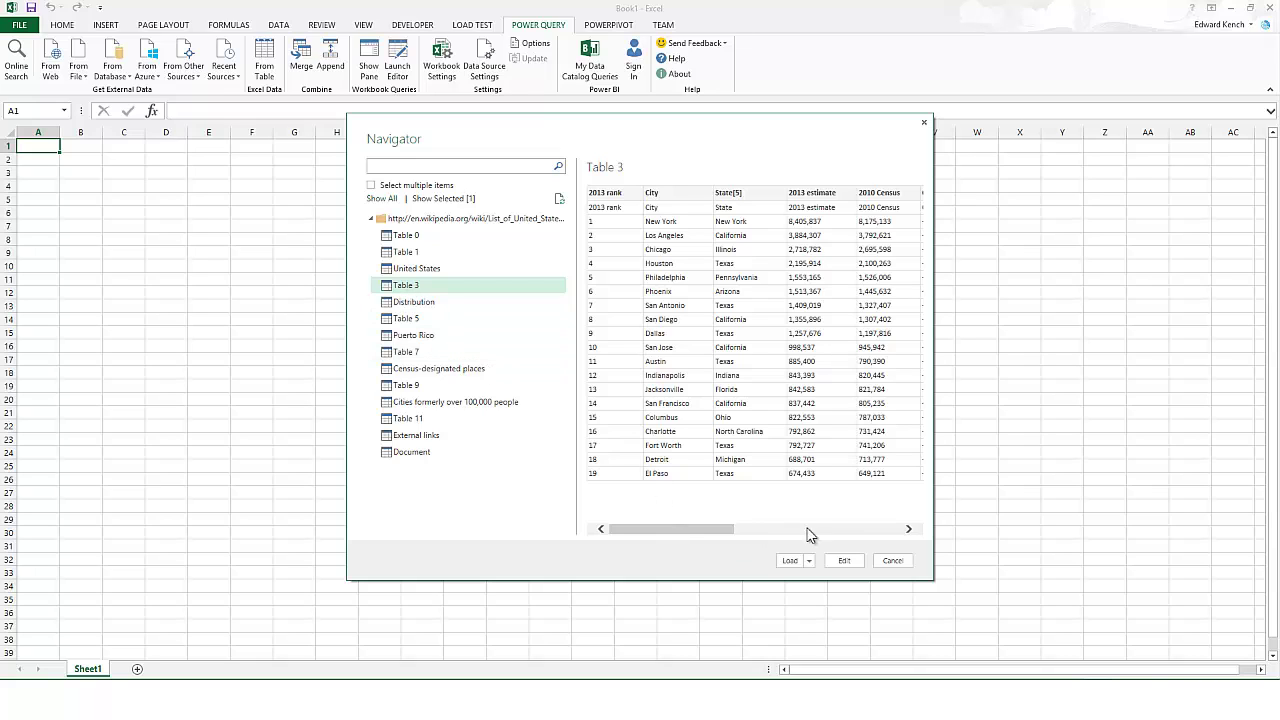
click(843, 560)
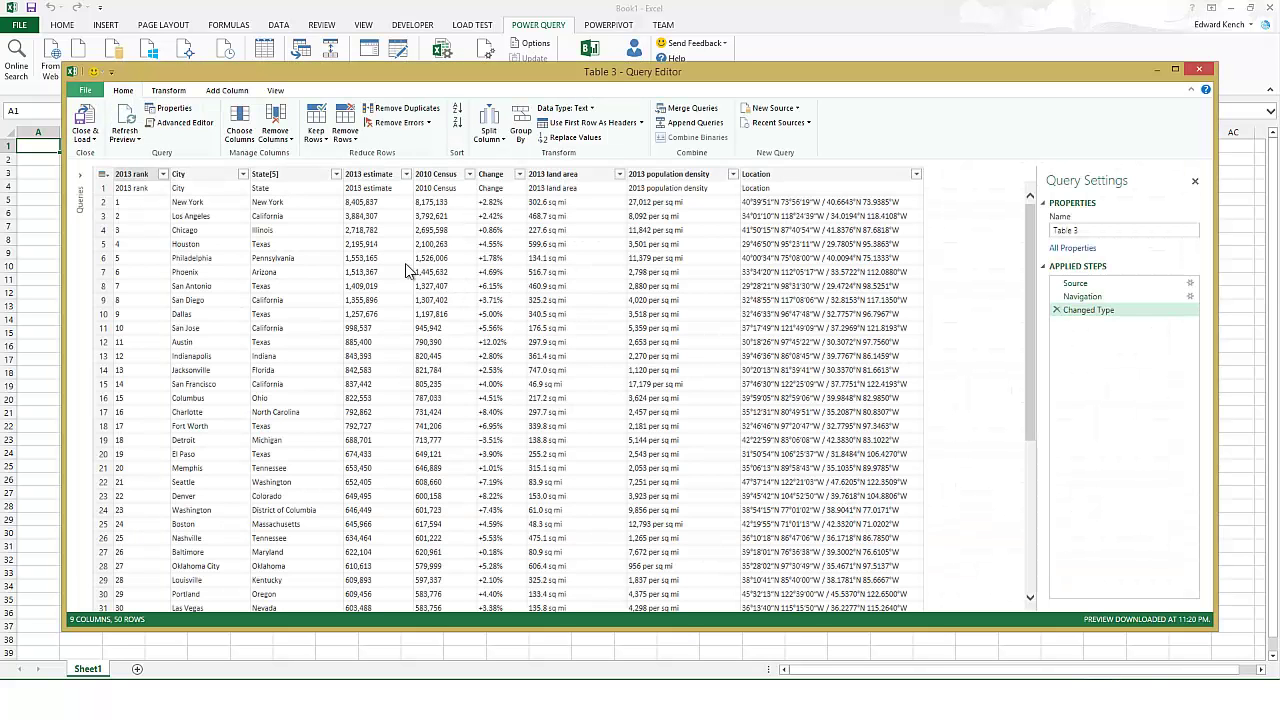
click(590, 124)
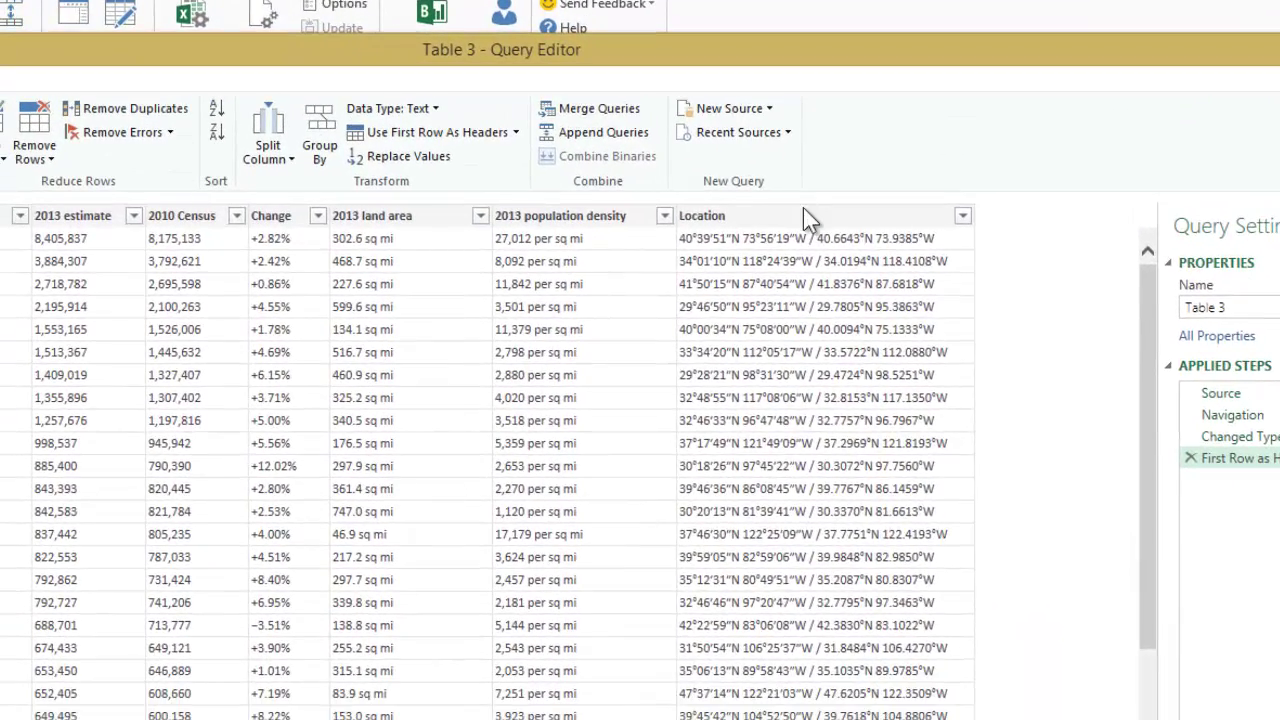
Step: Split the Location column by the custom delimiter "/" at each occurrence
click(810, 217)
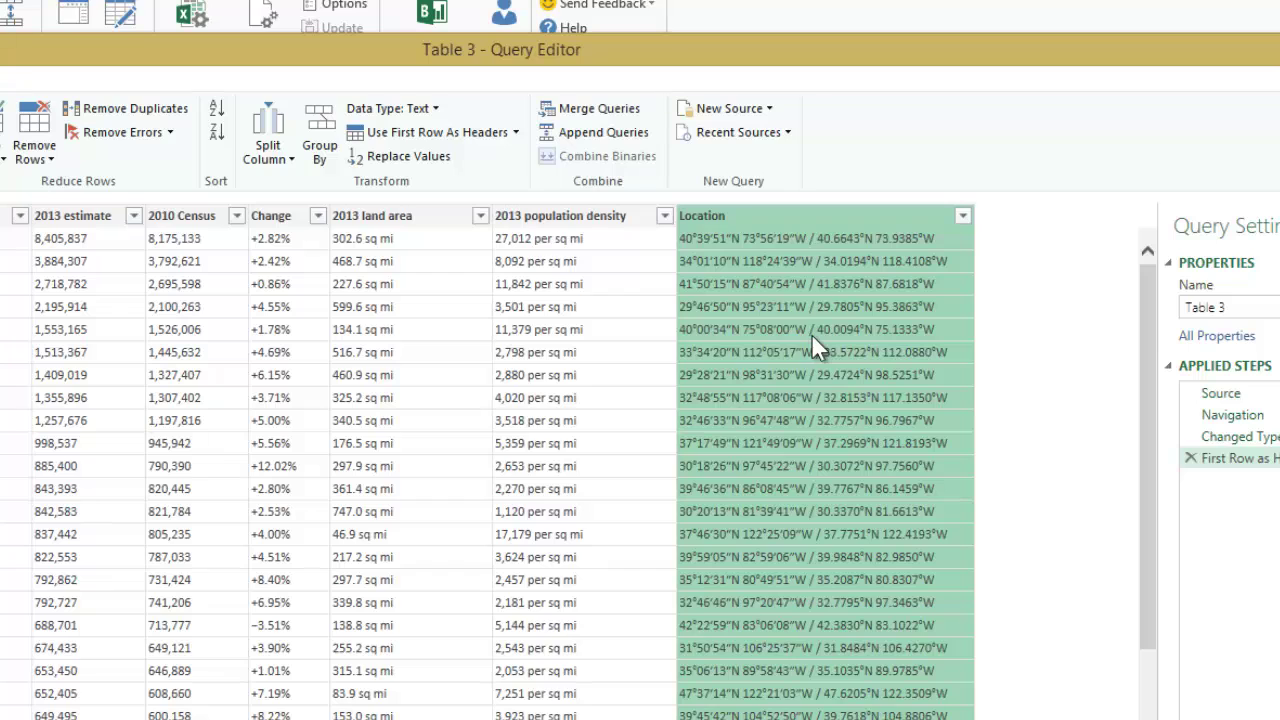
click(286, 158)
click(325, 181)
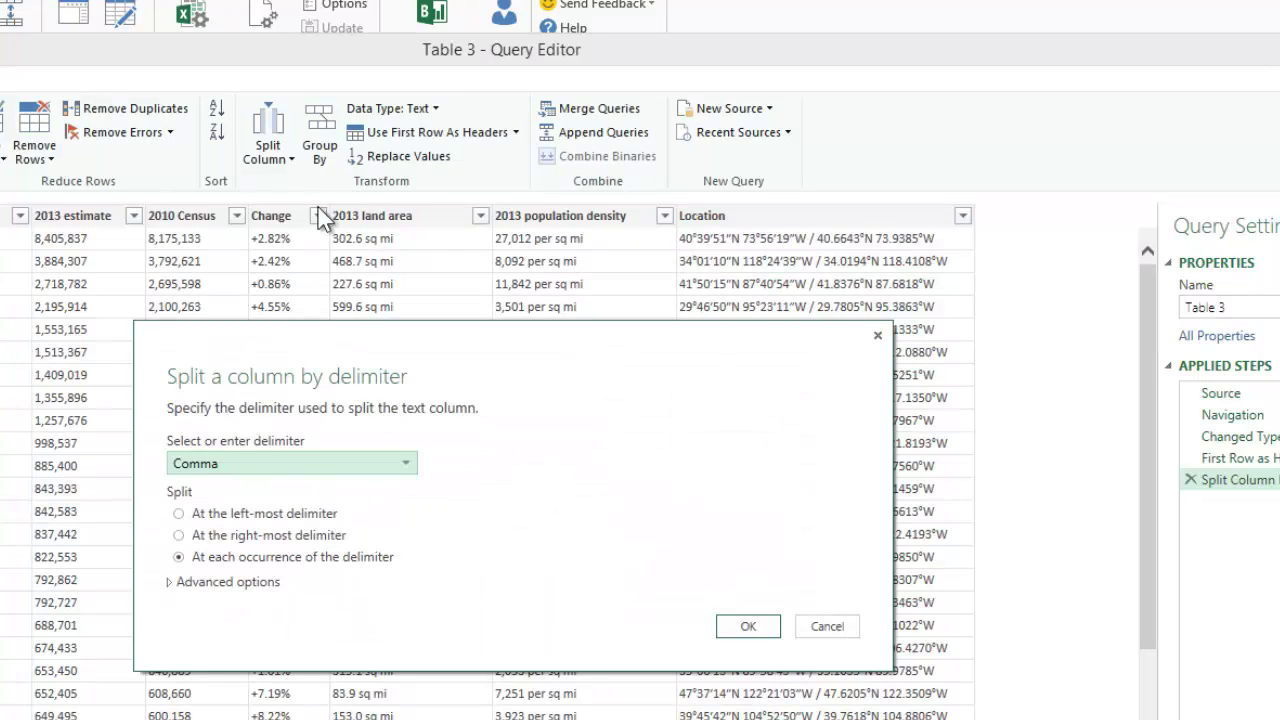
click(259, 465)
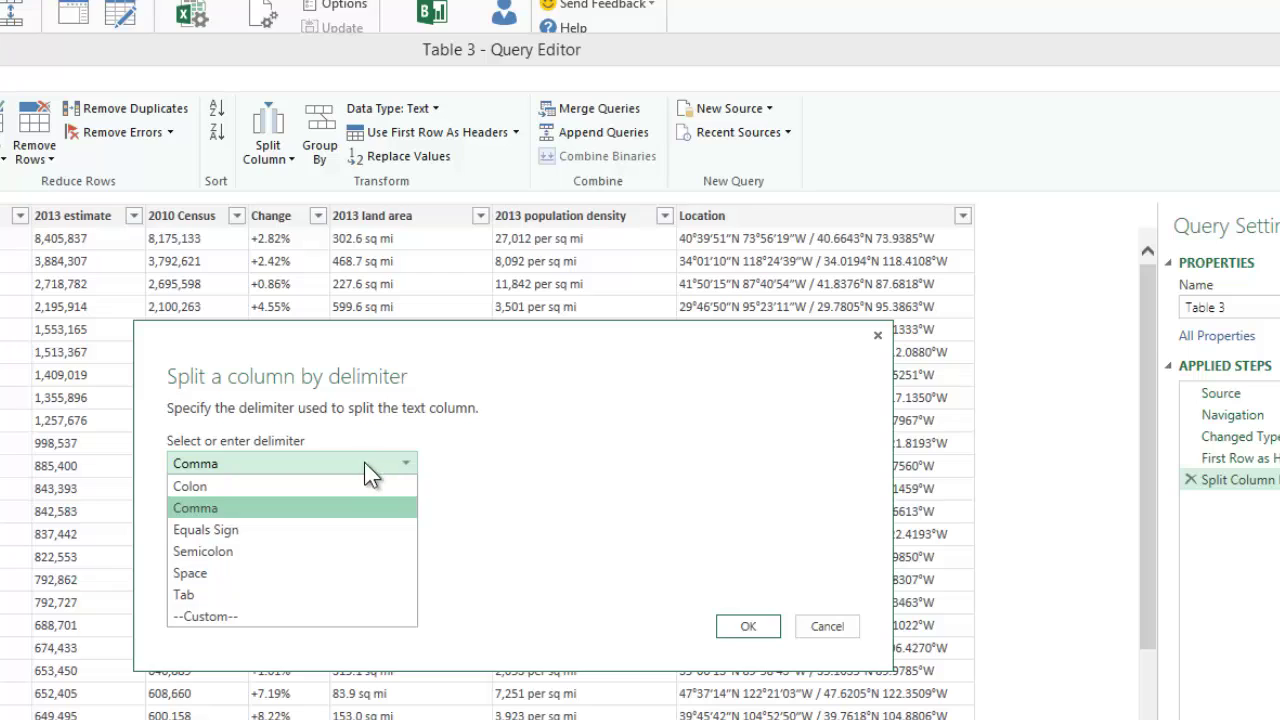
key(Escape)
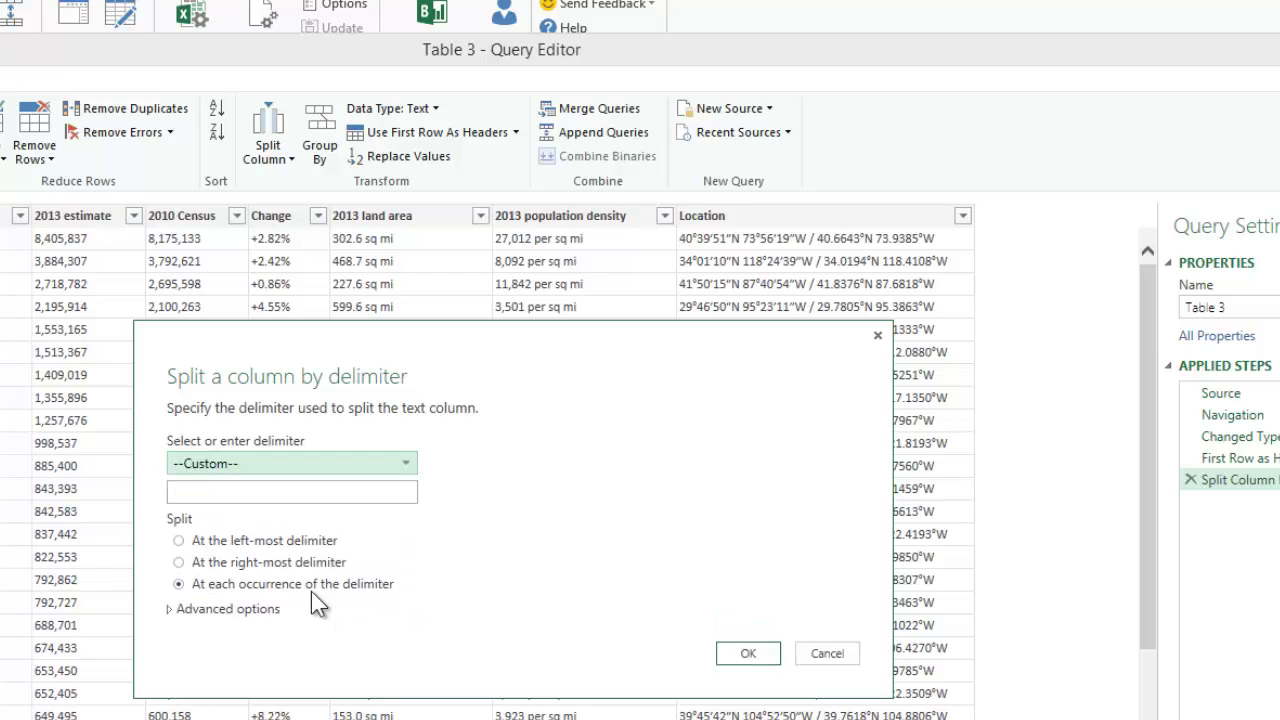
click(278, 491)
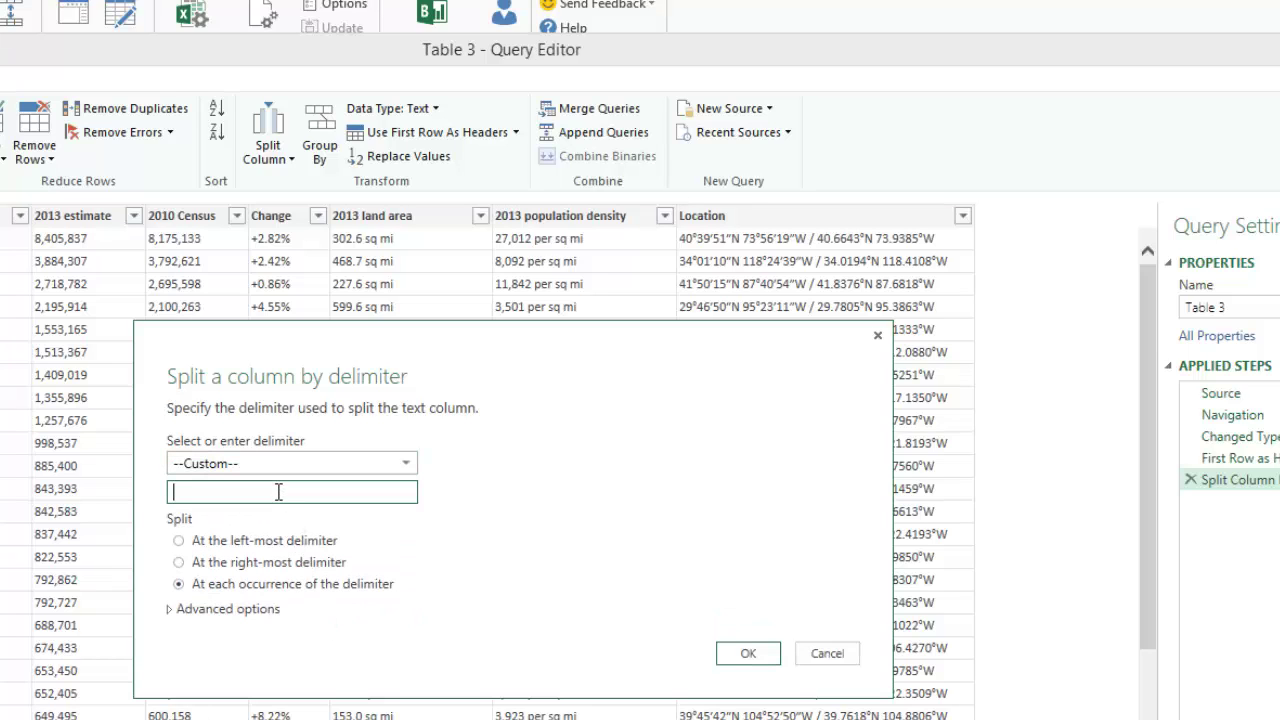
text(/)
click(748, 654)
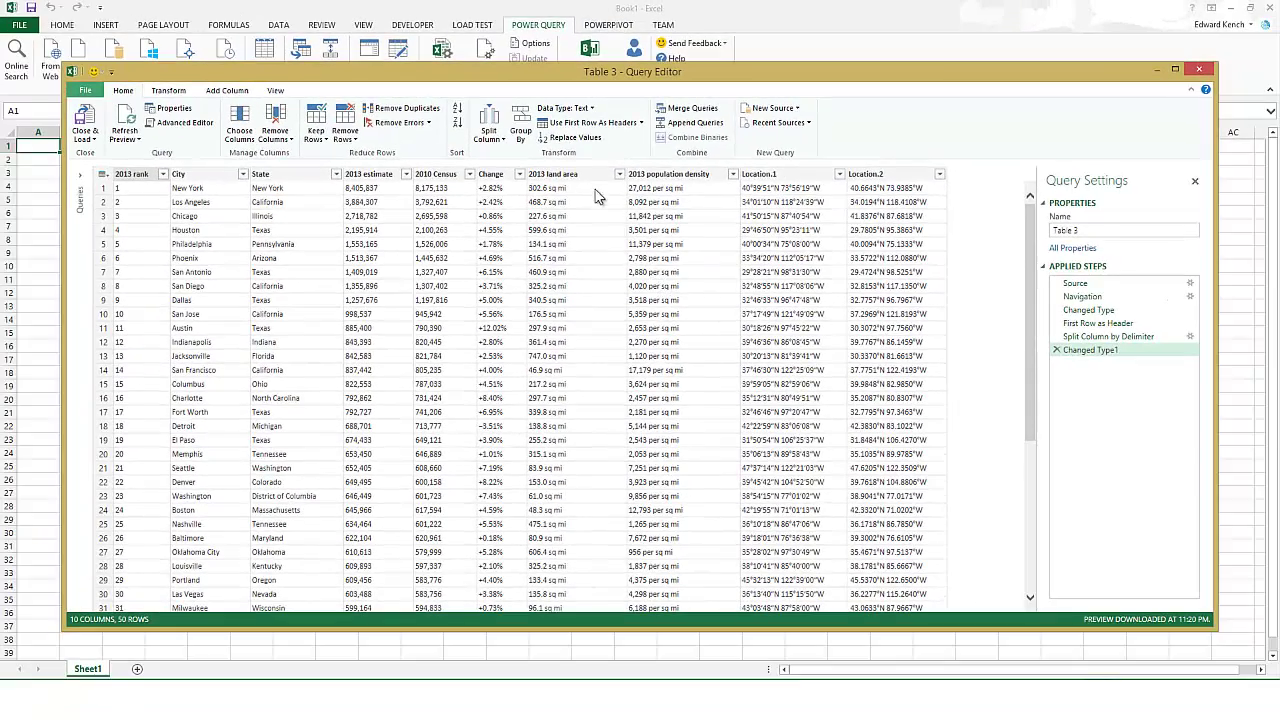
Step: Split the 2013 land area column by the custom delimiter "." at each occurrence
click(566, 176)
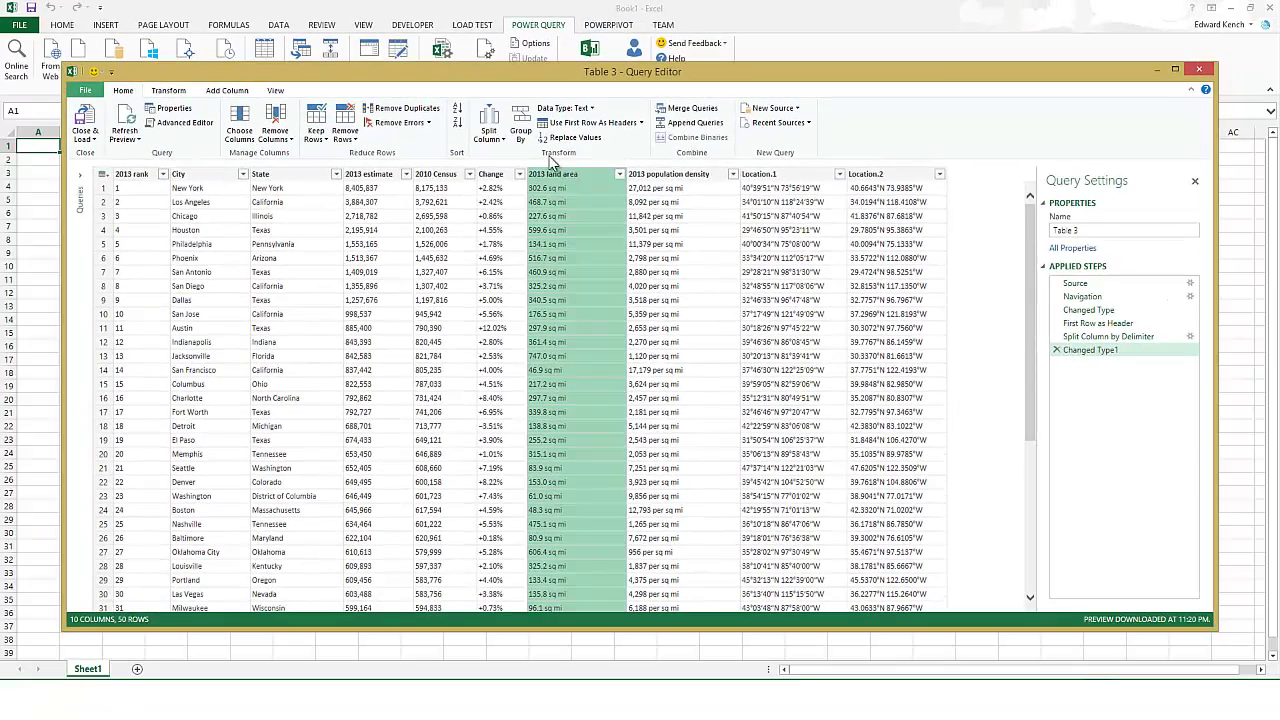
click(492, 133)
click(516, 156)
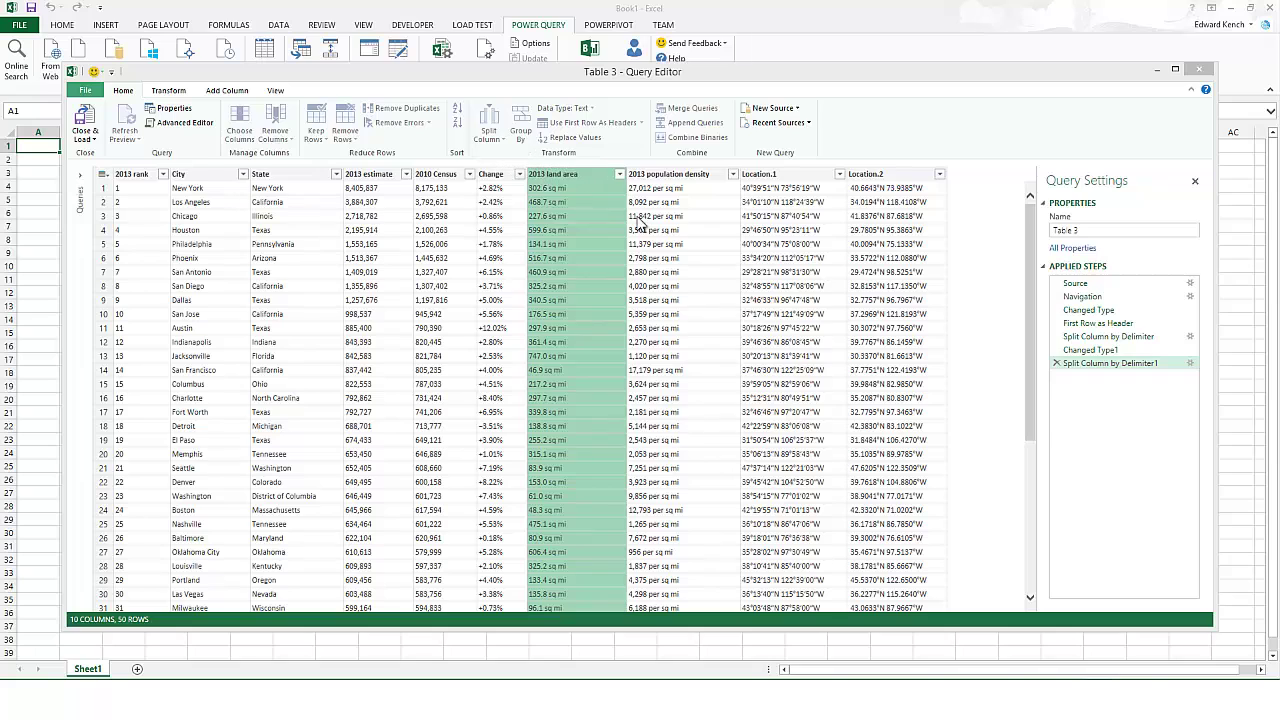
click(530, 330)
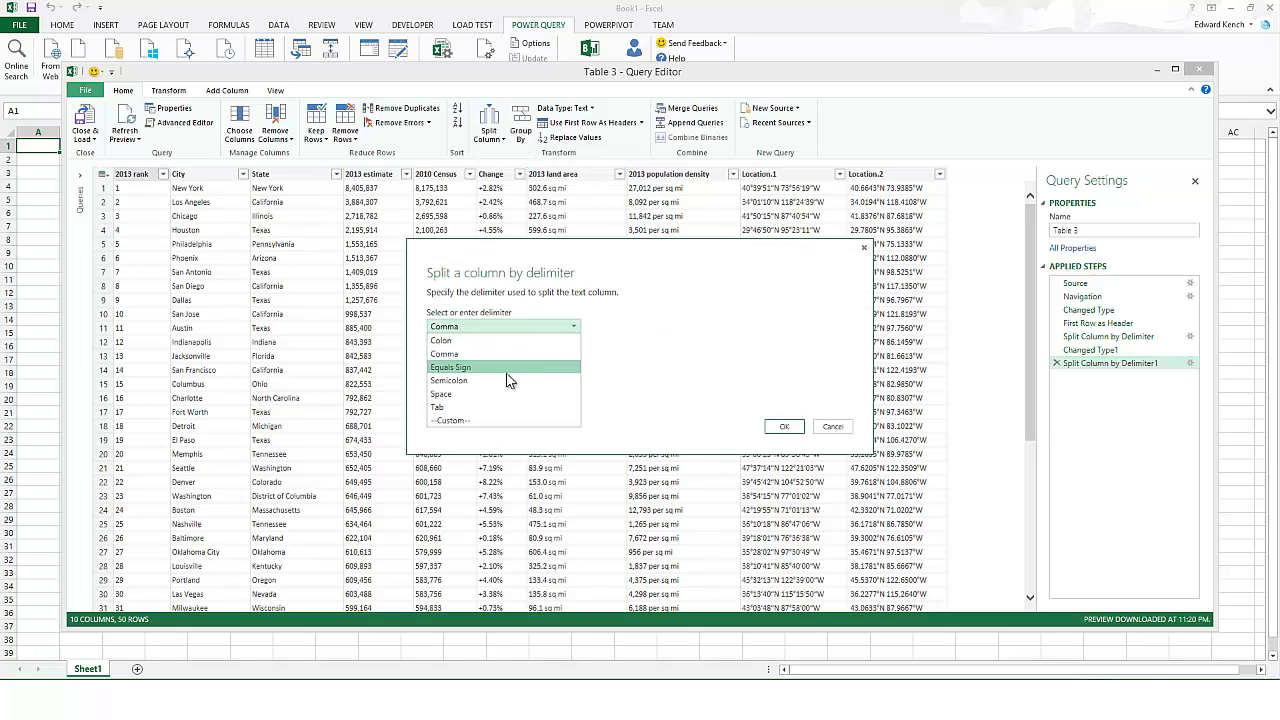
click(488, 421)
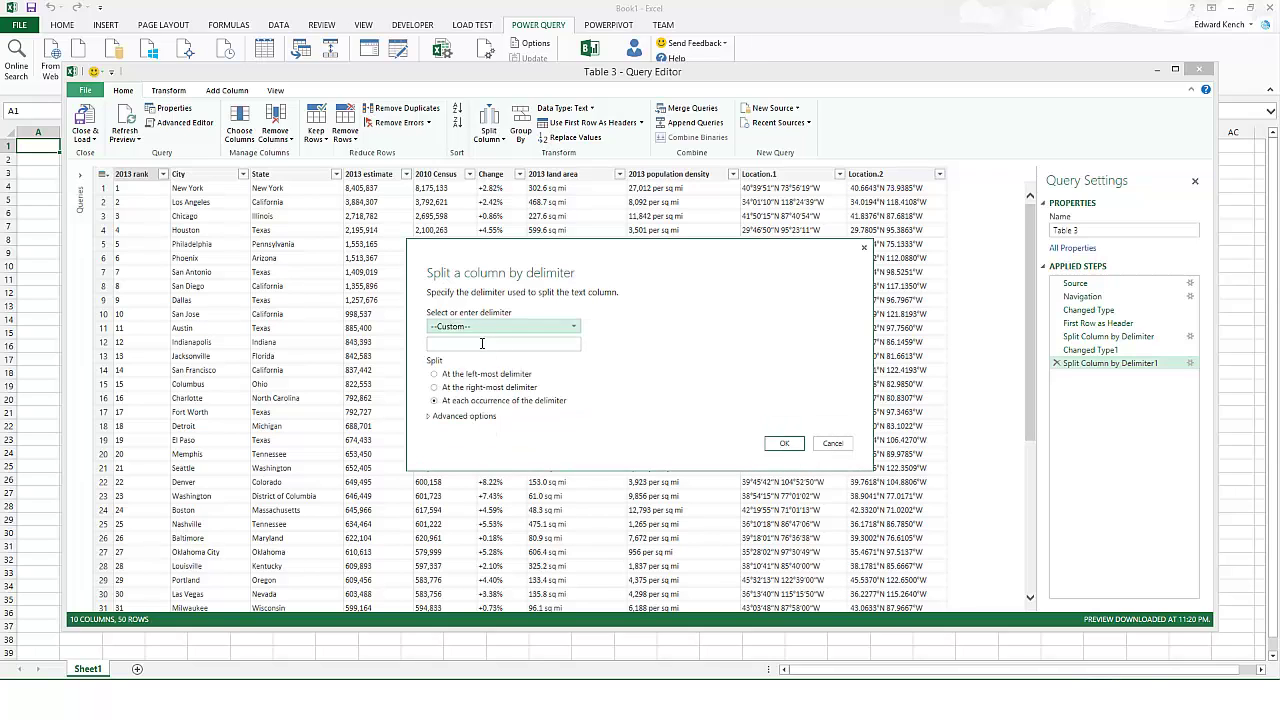
click(488, 341)
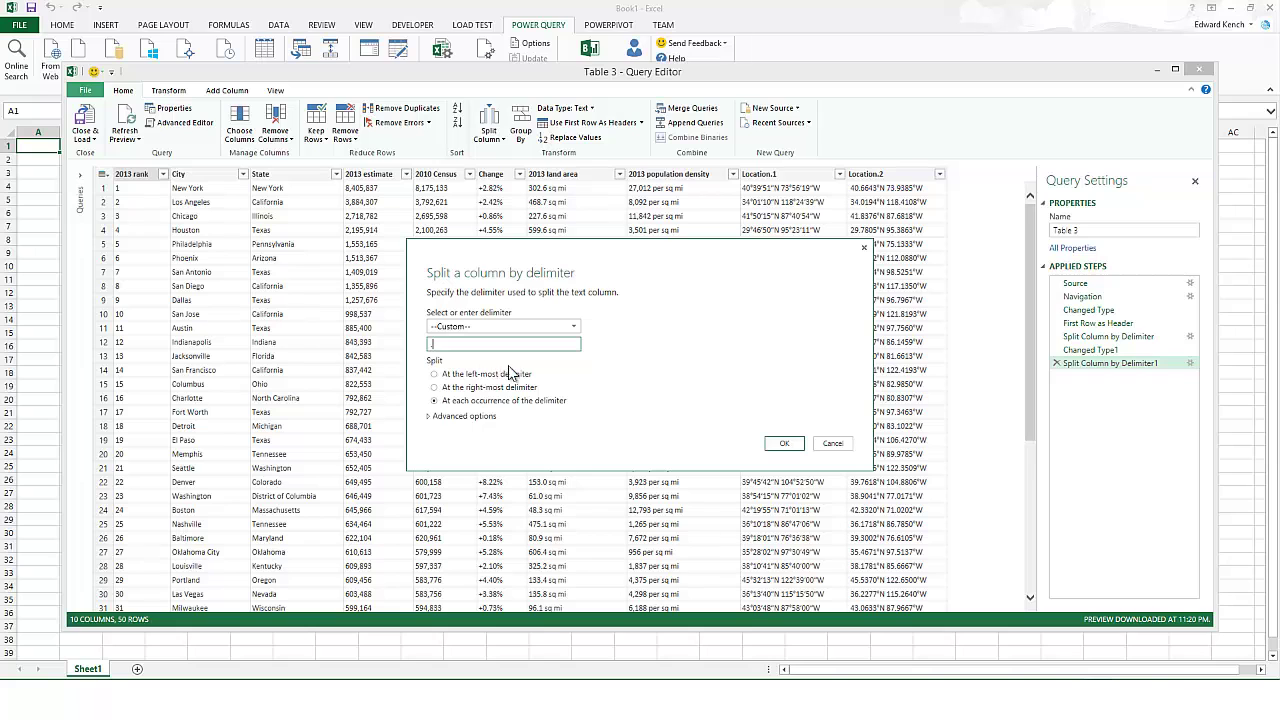
click(783, 444)
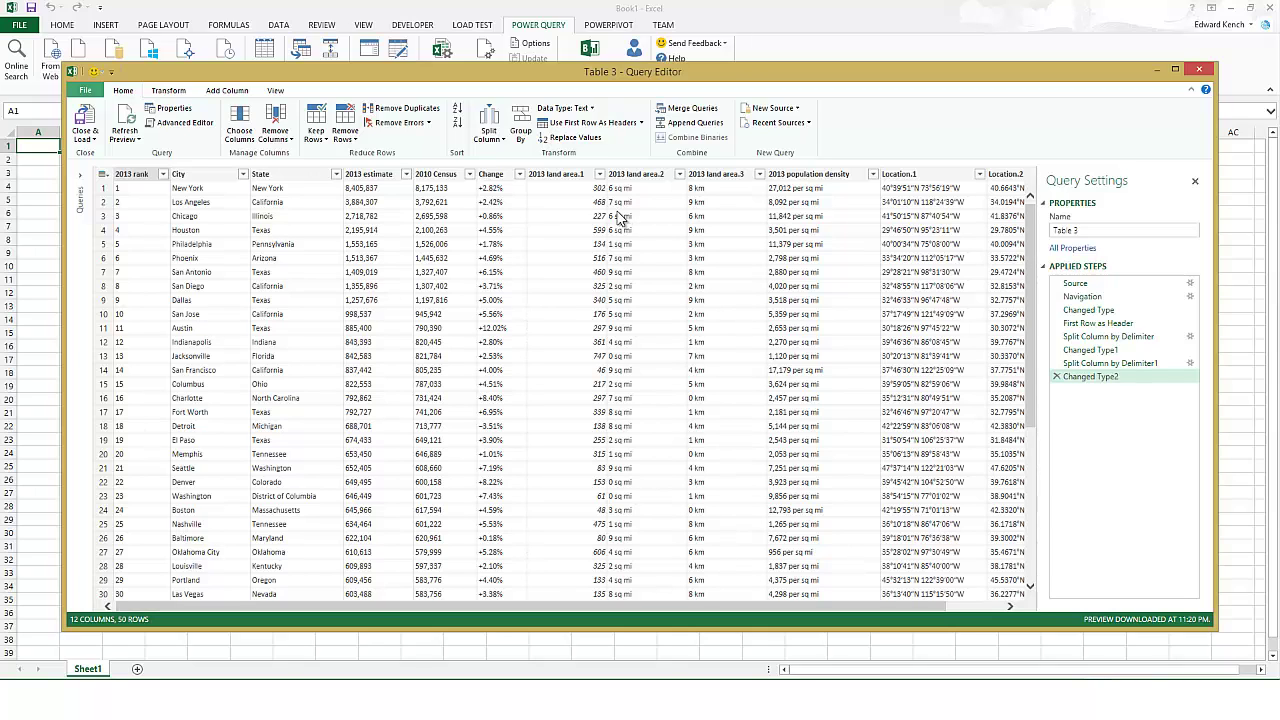
click(587, 176)
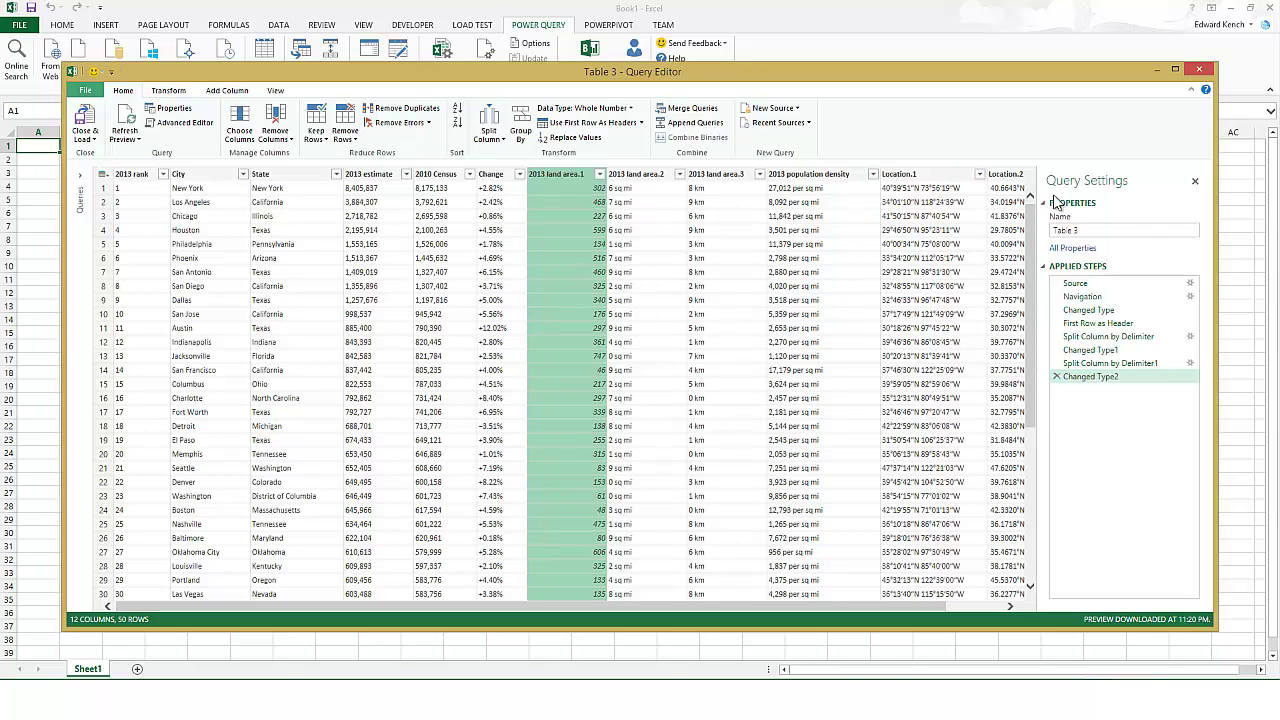
Step: Rename the query as Largest US Cities
click(1089, 227)
drag(1089, 227, 1049, 230)
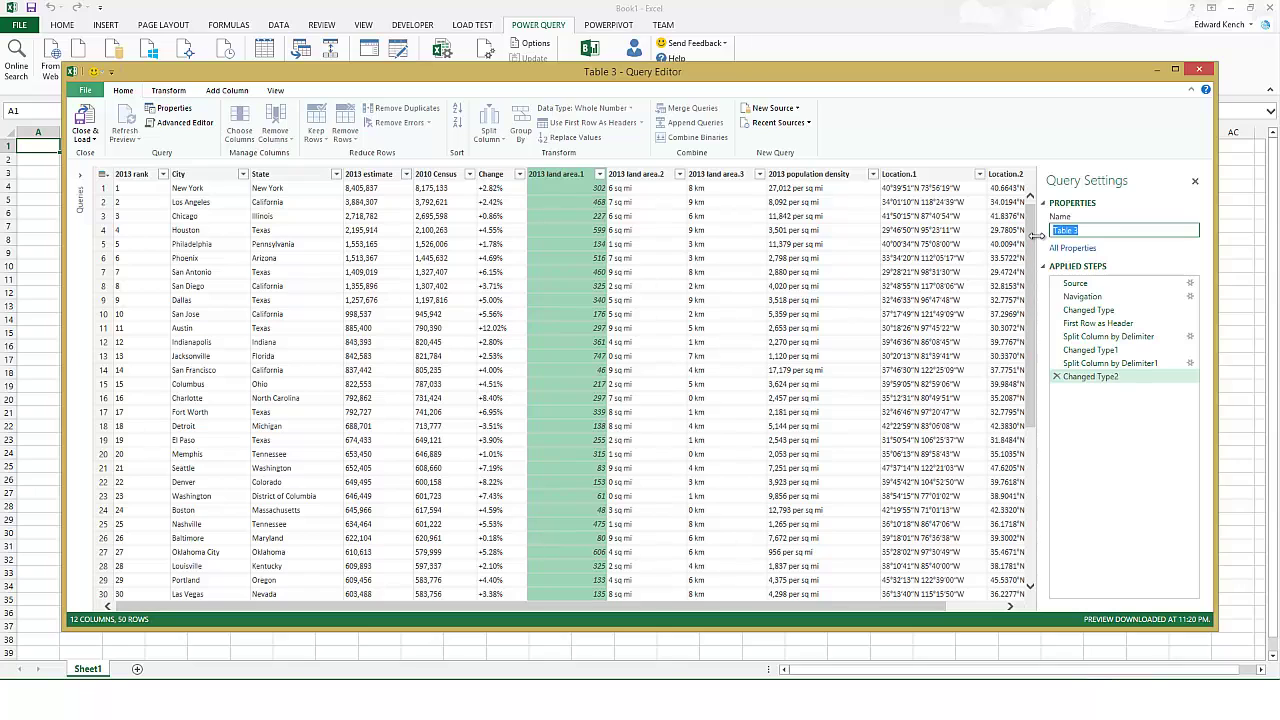
text(Largest US Cities)
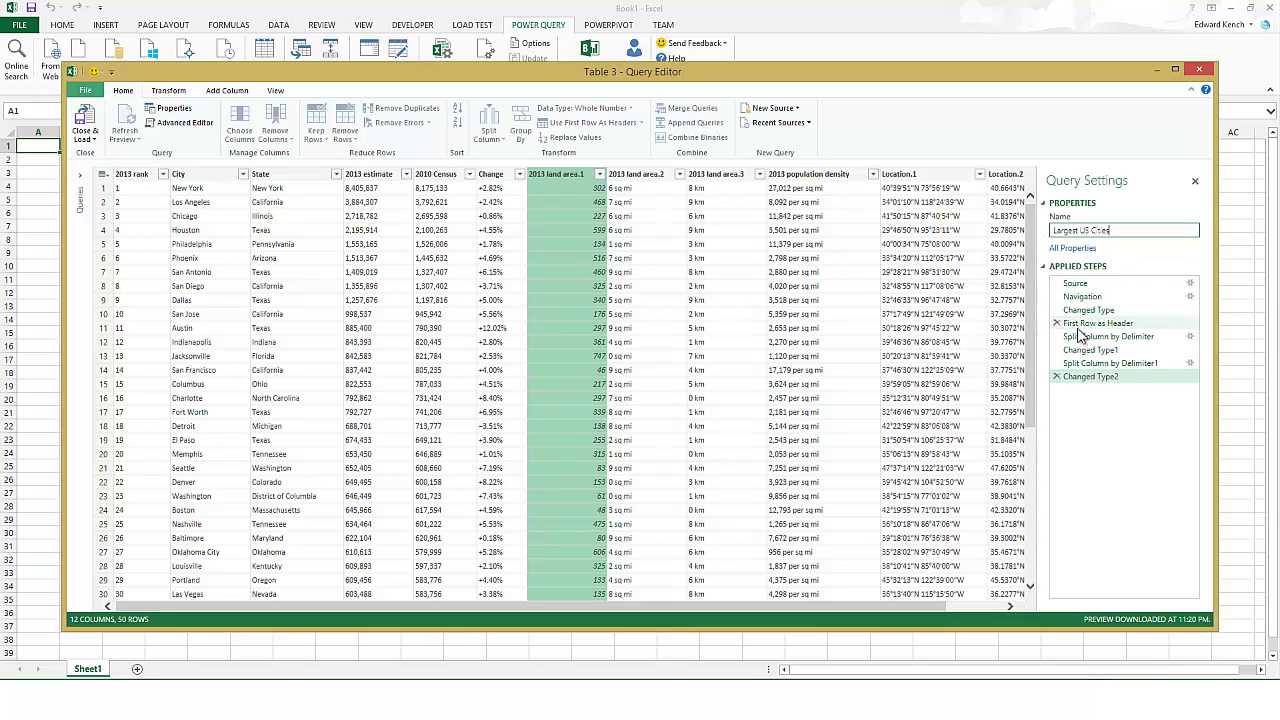
Step: Close the query editor and load the query as a connection only, adding its data to the Data Model
click(96, 145)
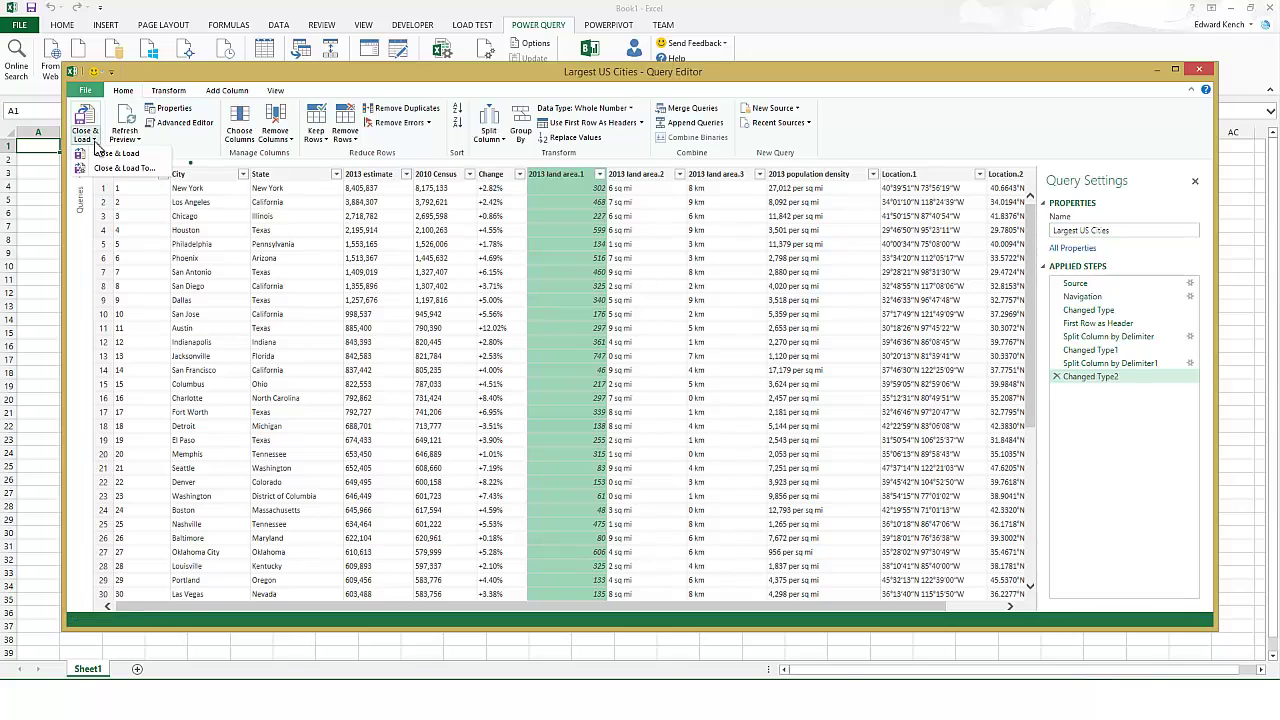
click(160, 170)
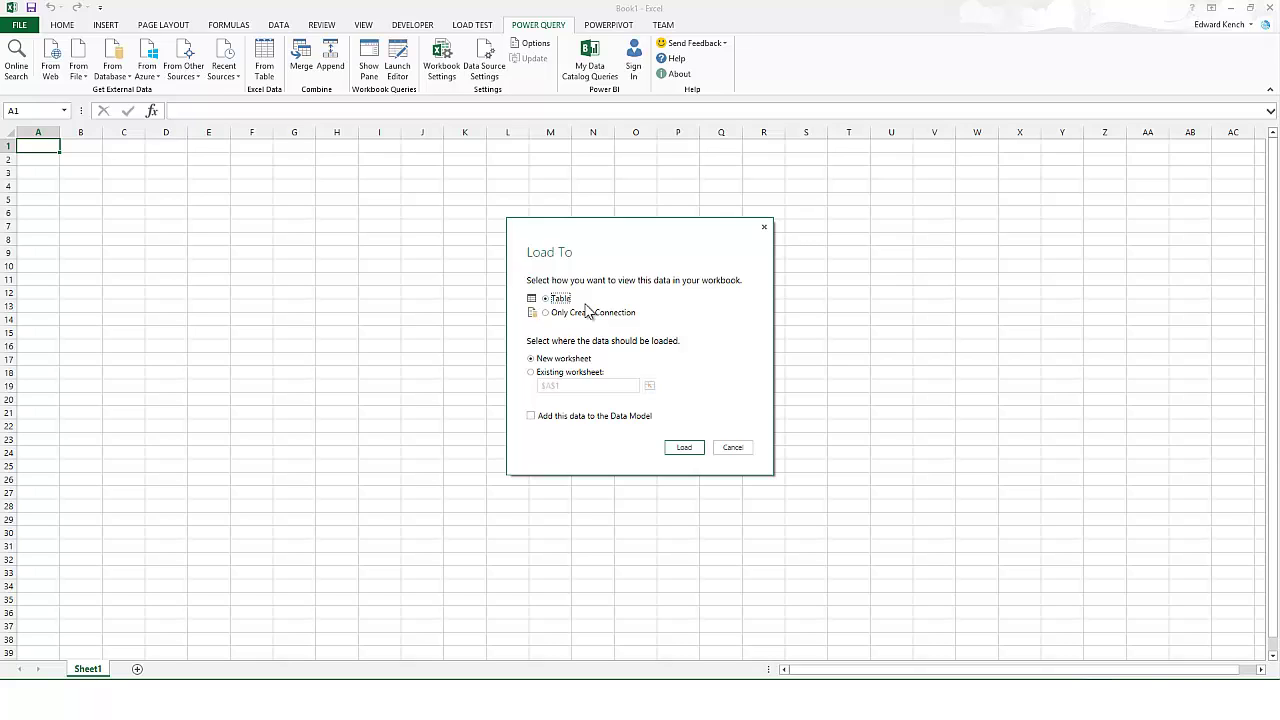
click(546, 314)
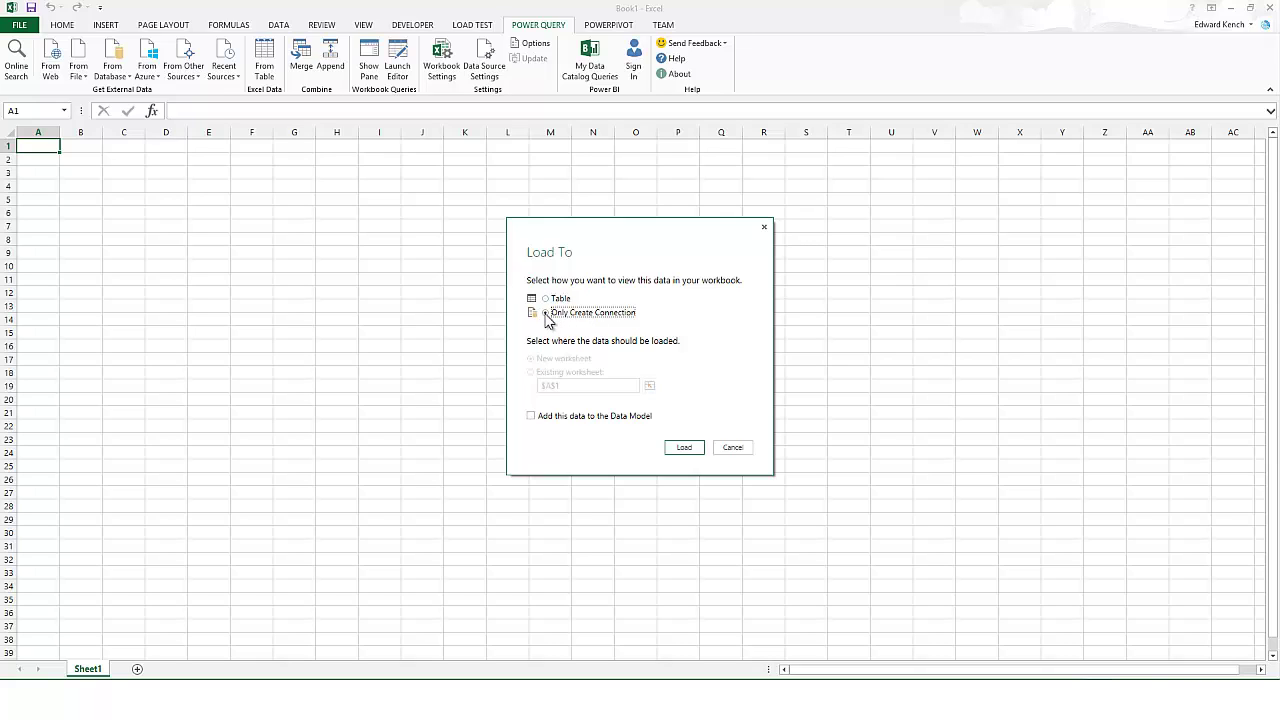
click(531, 417)
click(684, 448)
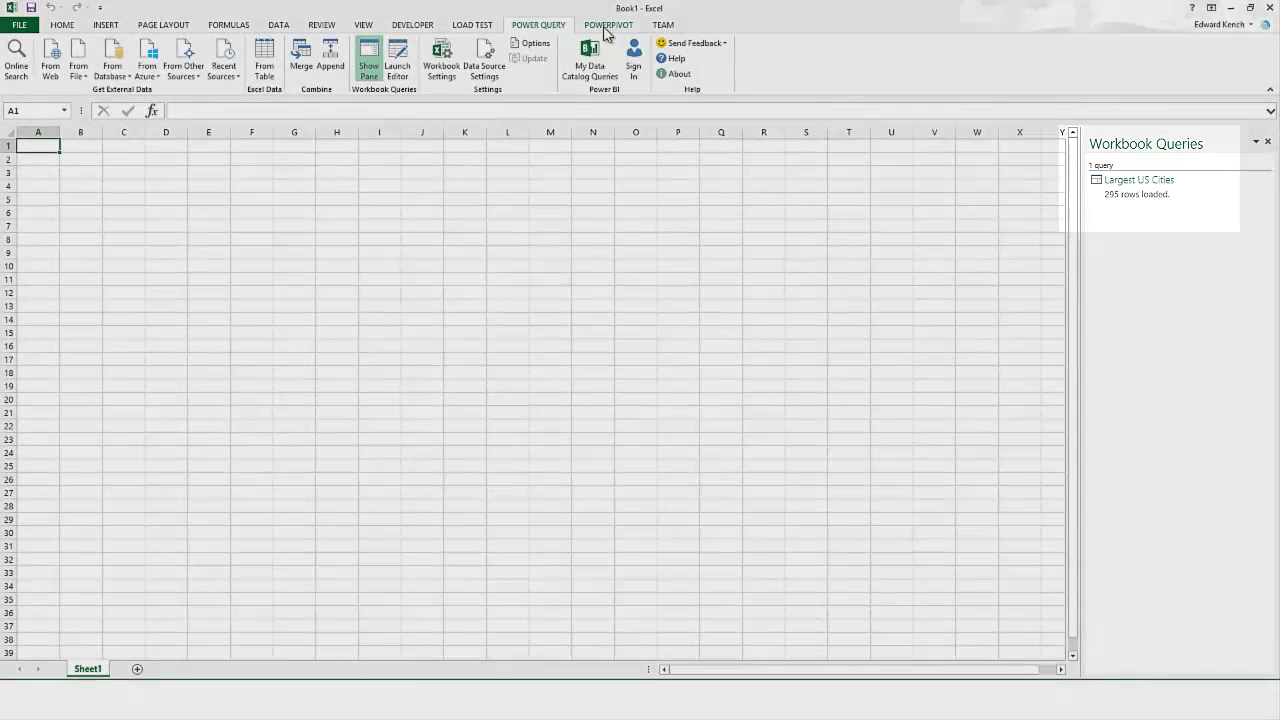
Step: Create a PivotChart from the PowerPivot data model on the existing worksheet at Sheet1 cell A1
click(607, 25)
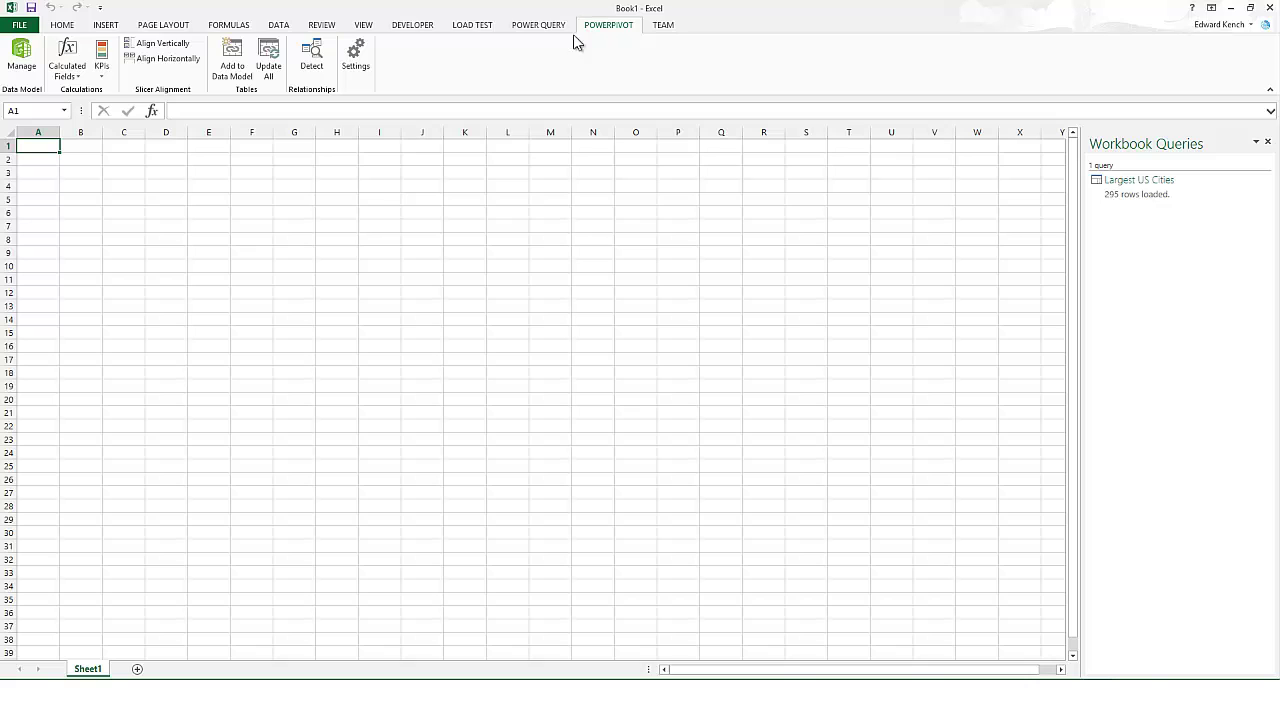
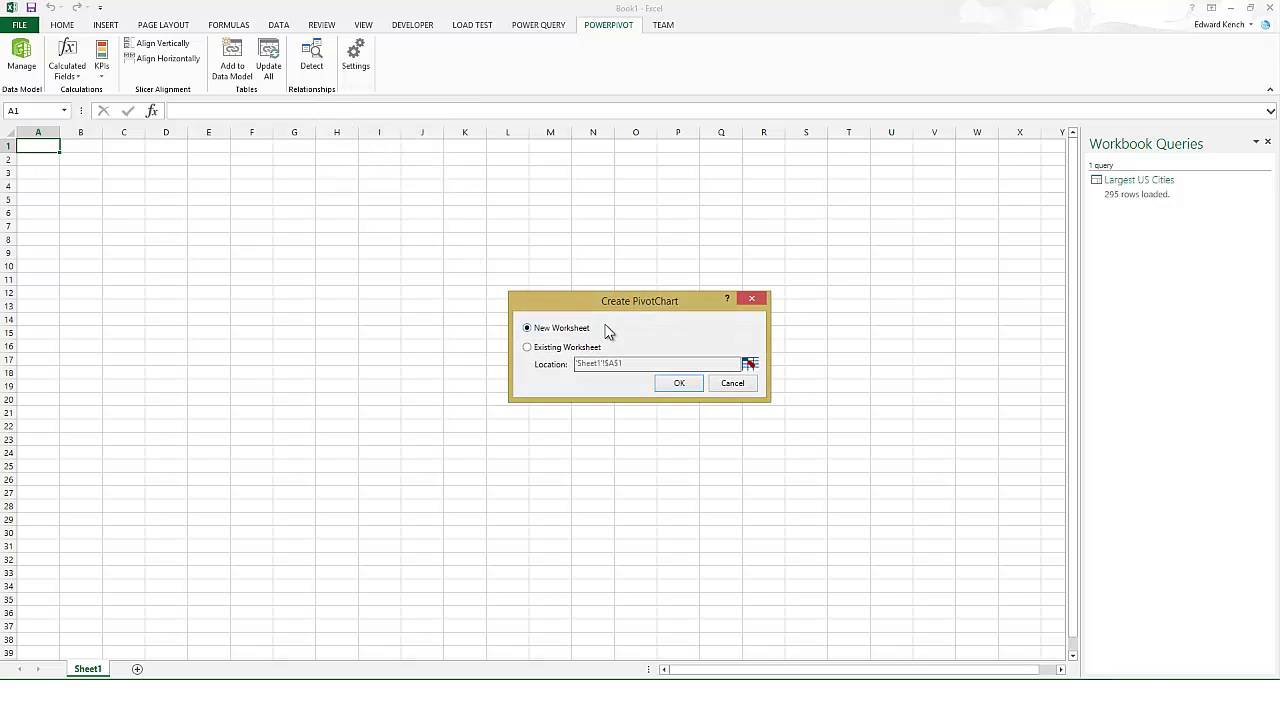
click(528, 348)
click(679, 383)
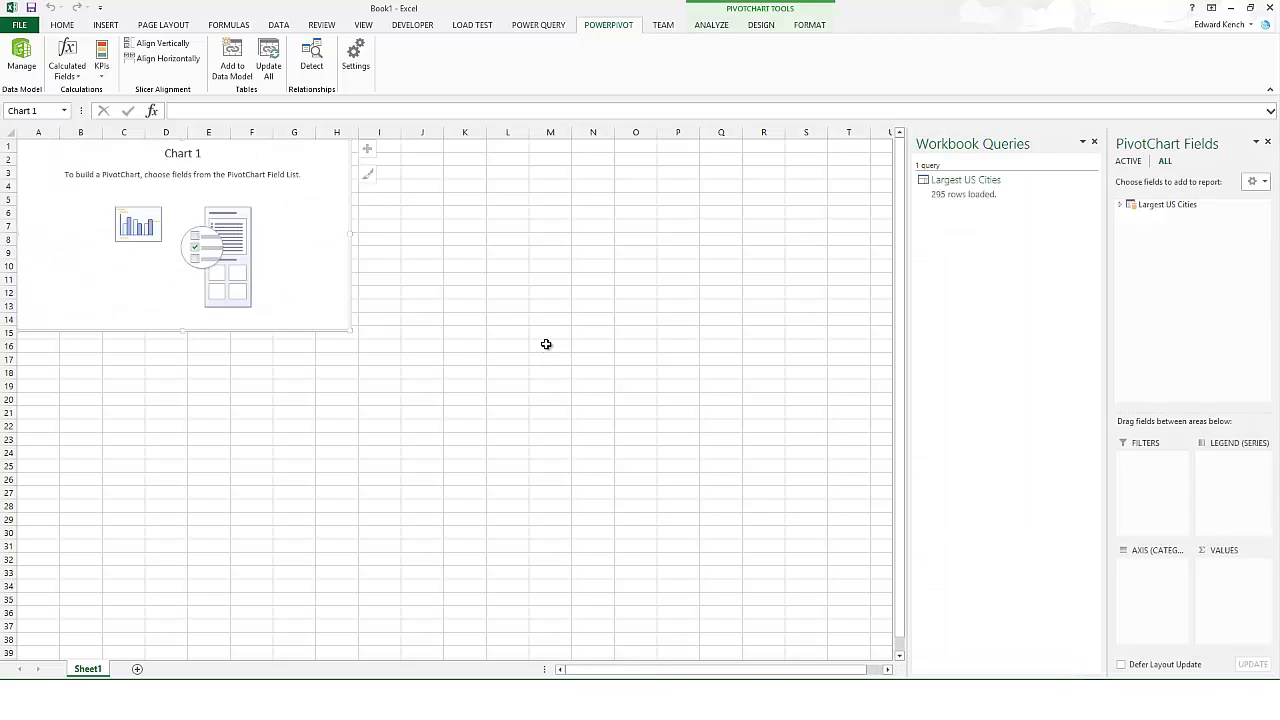
Step: Add 2010 Census from Largest US Cities to the PivotChart's values and City to its axis categories
click(1120, 205)
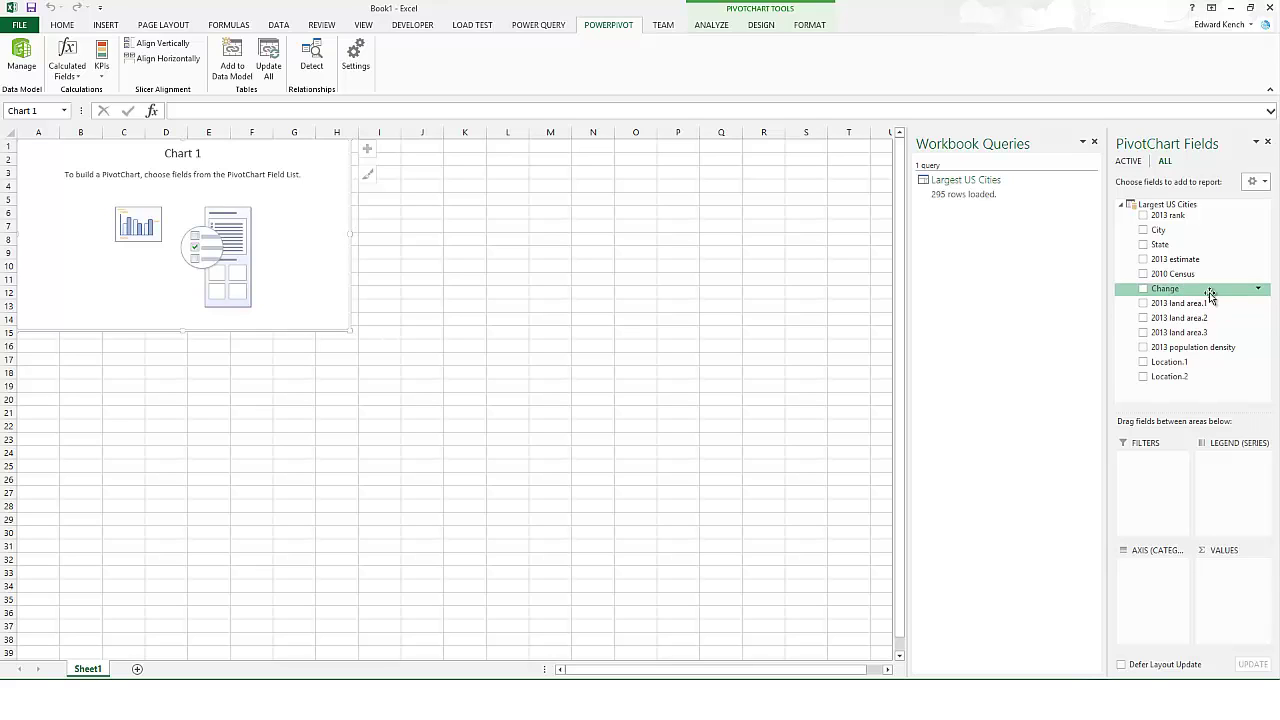
drag(1185, 276, 1227, 577)
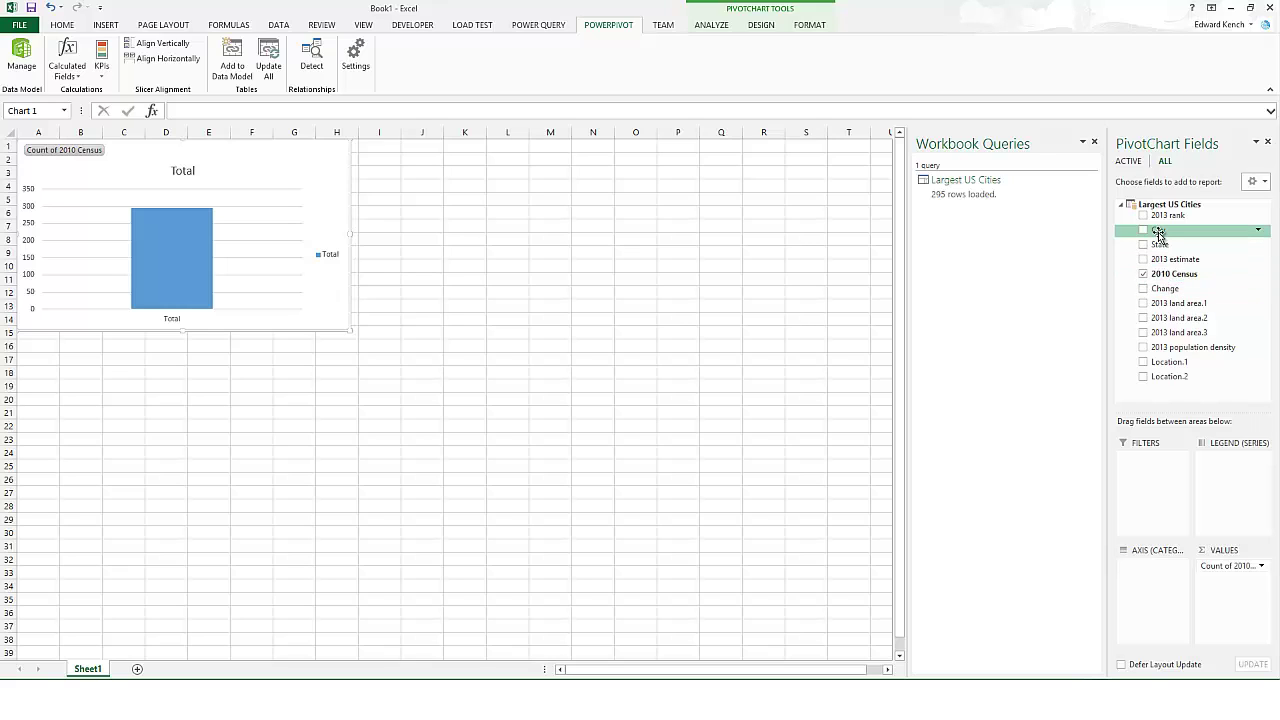
mouse_move(1158, 232)
mouse_down()
mouse_move(1165, 368)
mouse_move(1132, 572)
mouse_up()
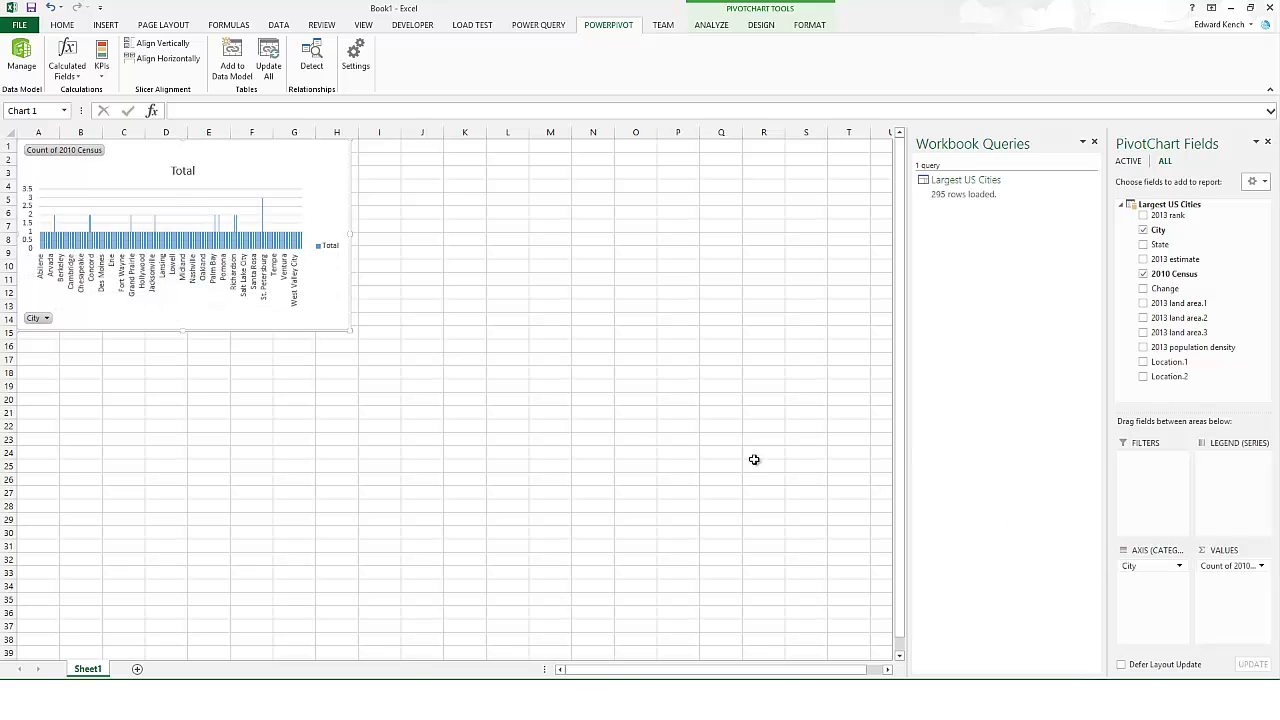
Step: Enlarge the PivotChart so it spans from cell A1 to about column T, row 32
click(349, 334)
click(347, 330)
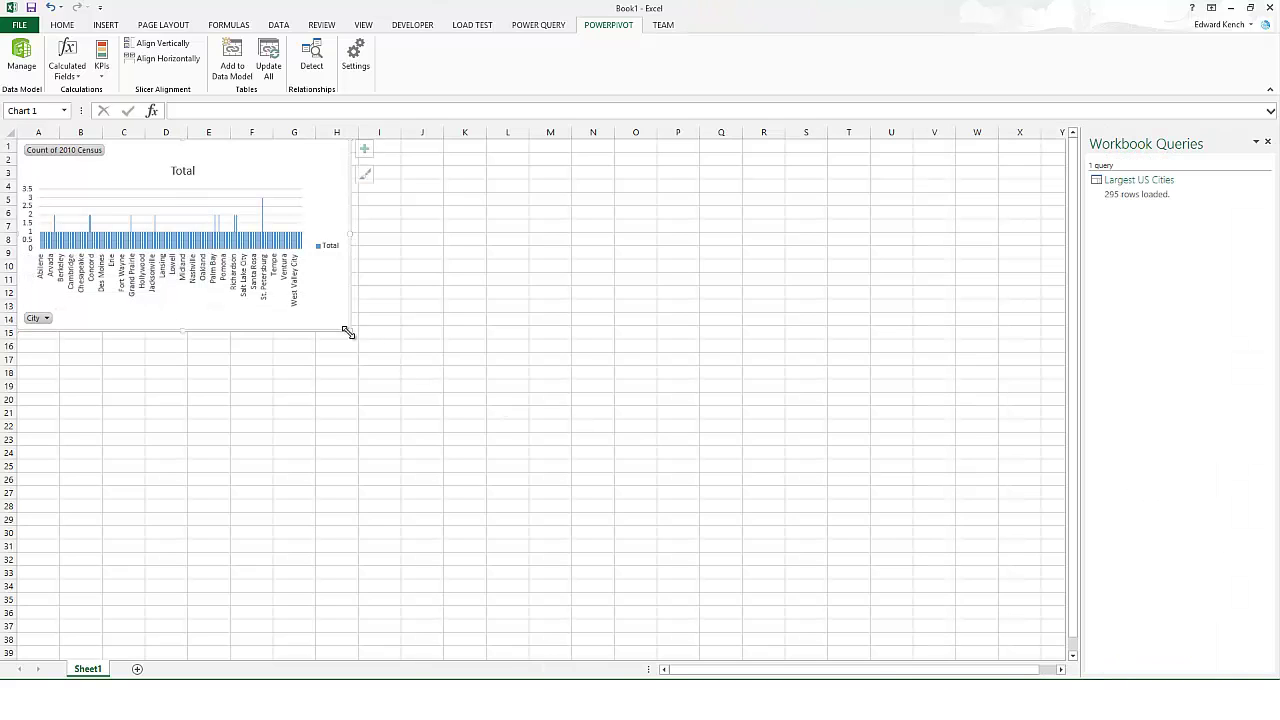
drag(349, 331, 882, 568)
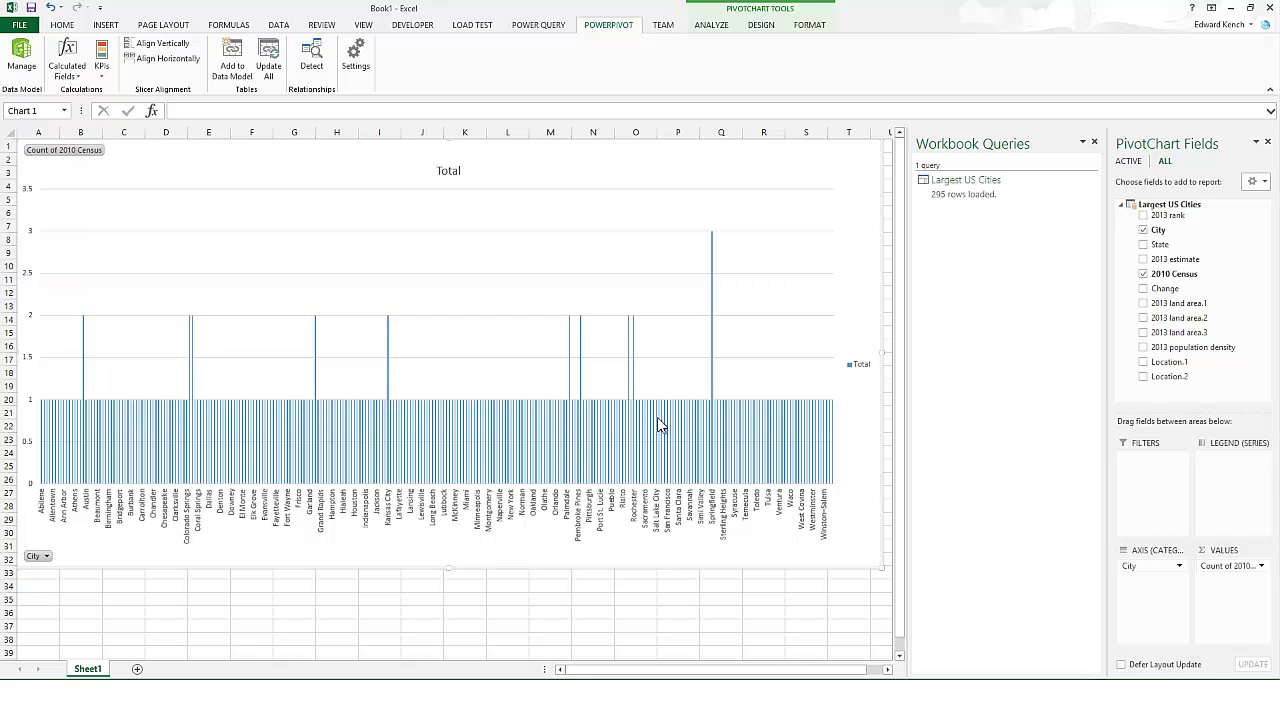
Step: Add a State slicer, place it over the chart's upper-right corner and filter the chart to Arizona
click(1258, 244)
click(1076, 279)
click(1161, 246)
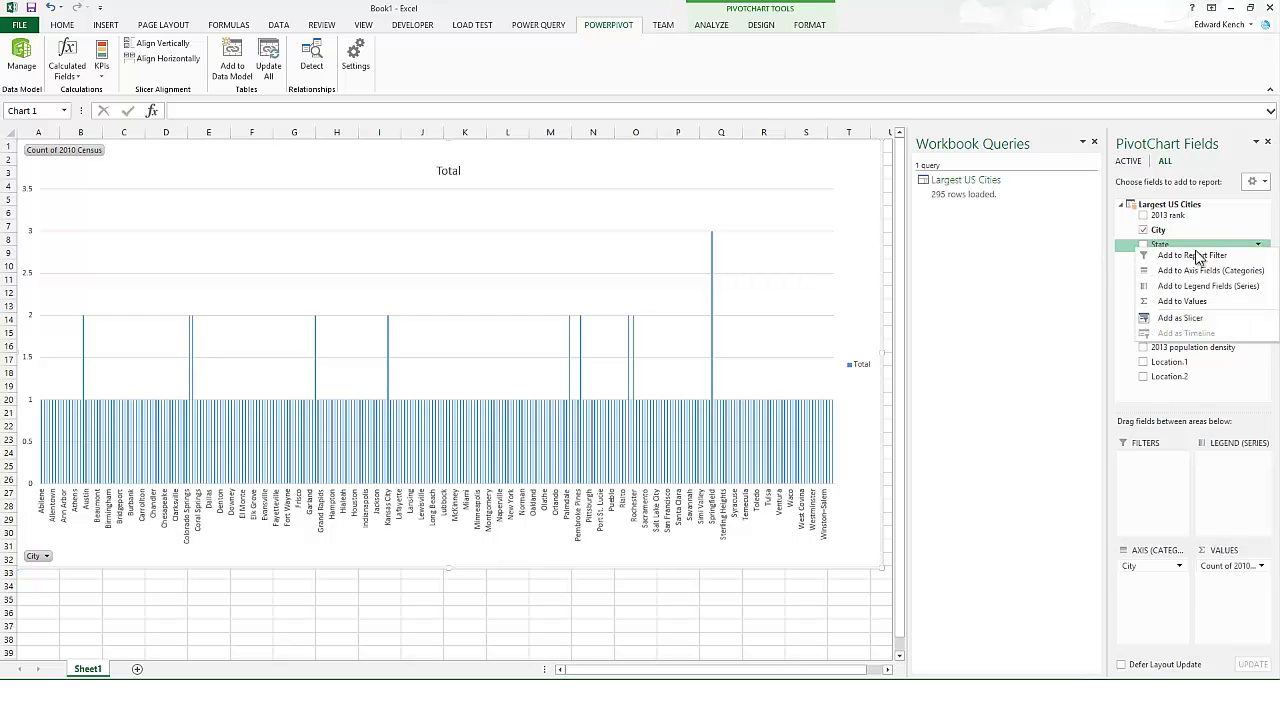
click(1203, 317)
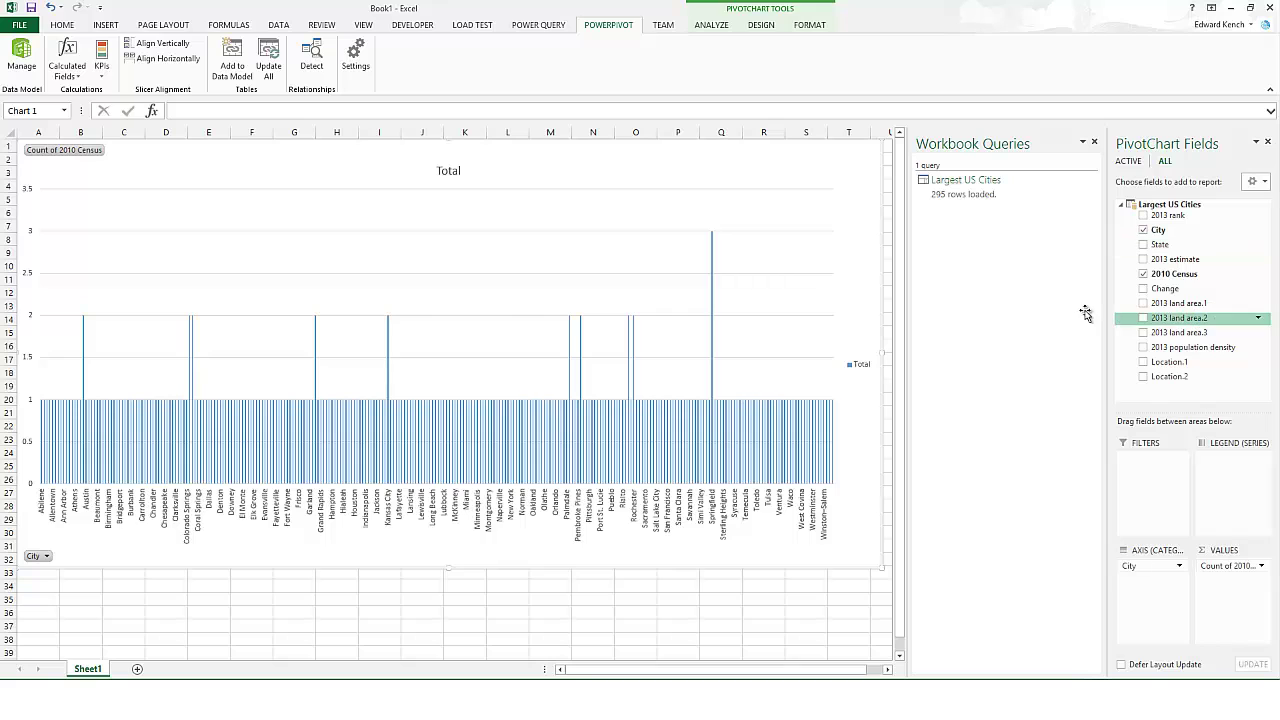
drag(455, 323, 805, 163)
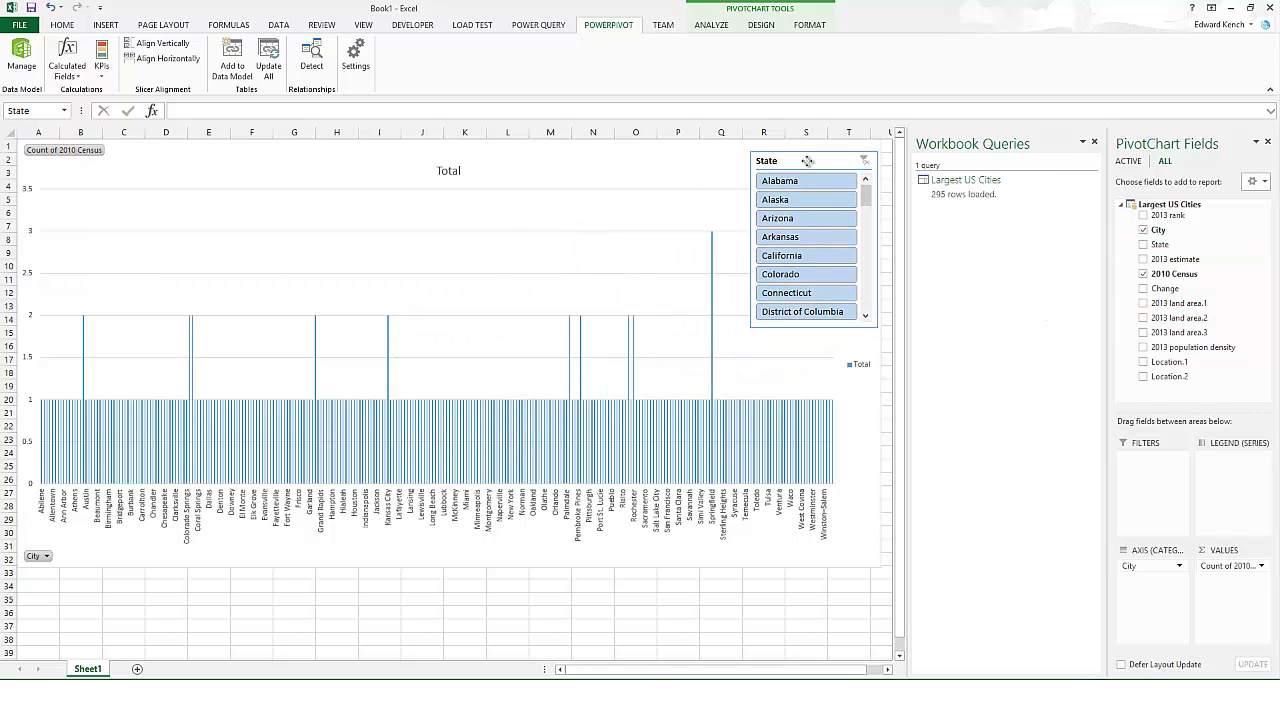
click(791, 219)
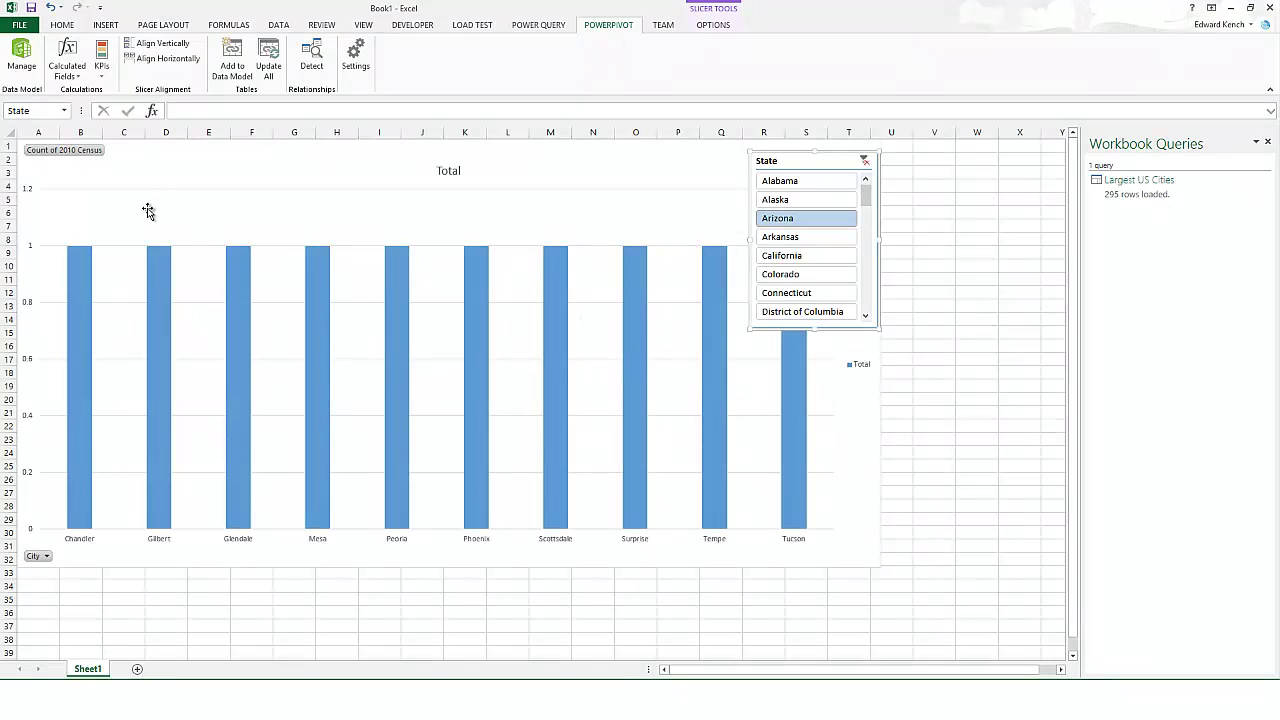
click(86, 155)
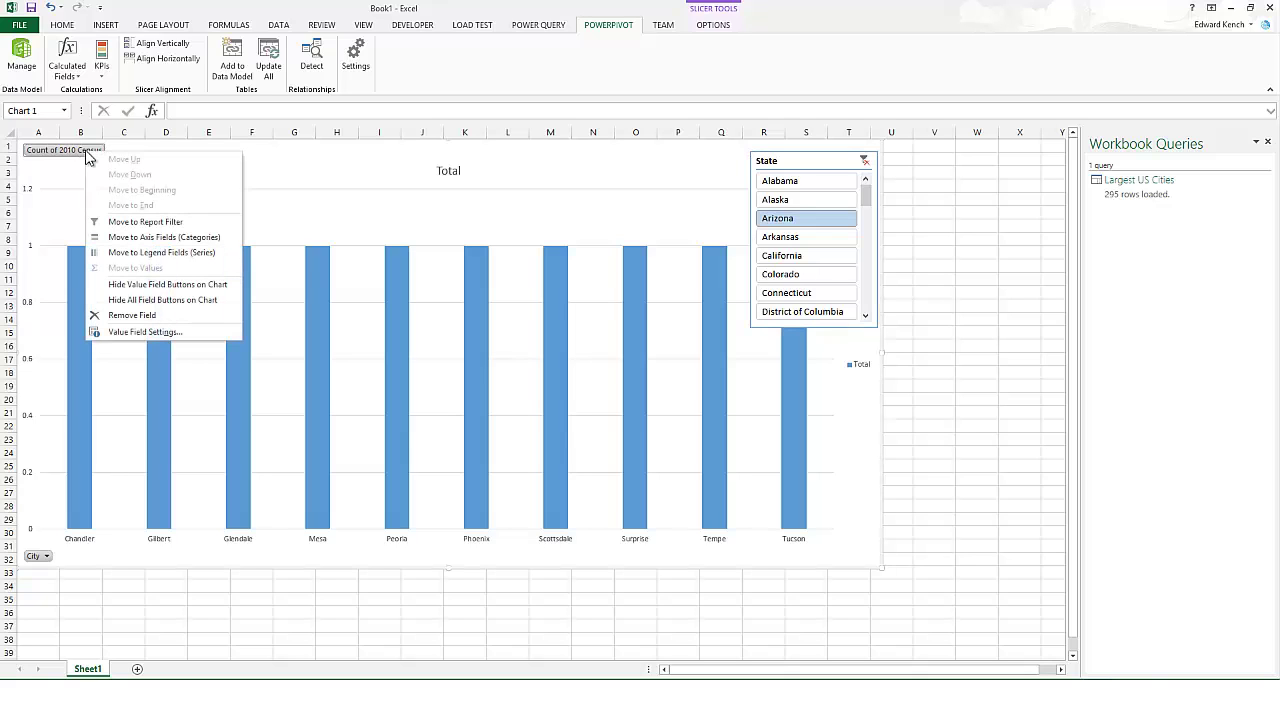
click(300, 193)
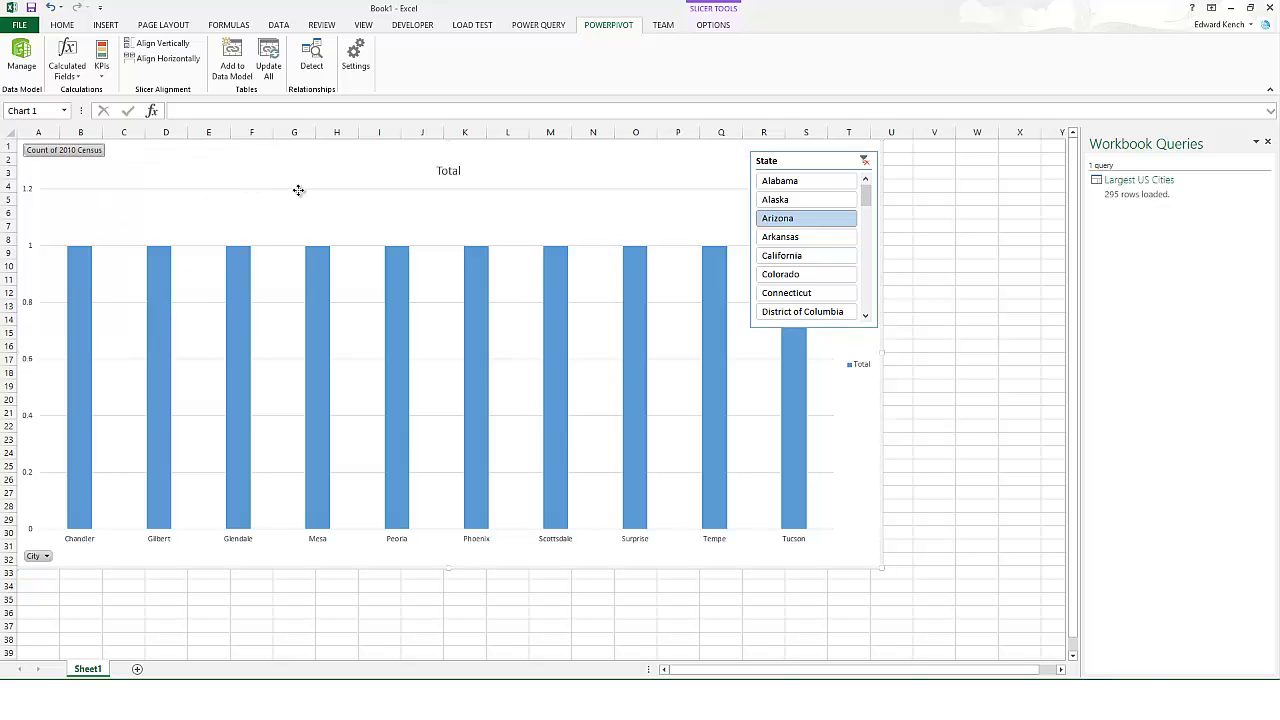
click(519, 162)
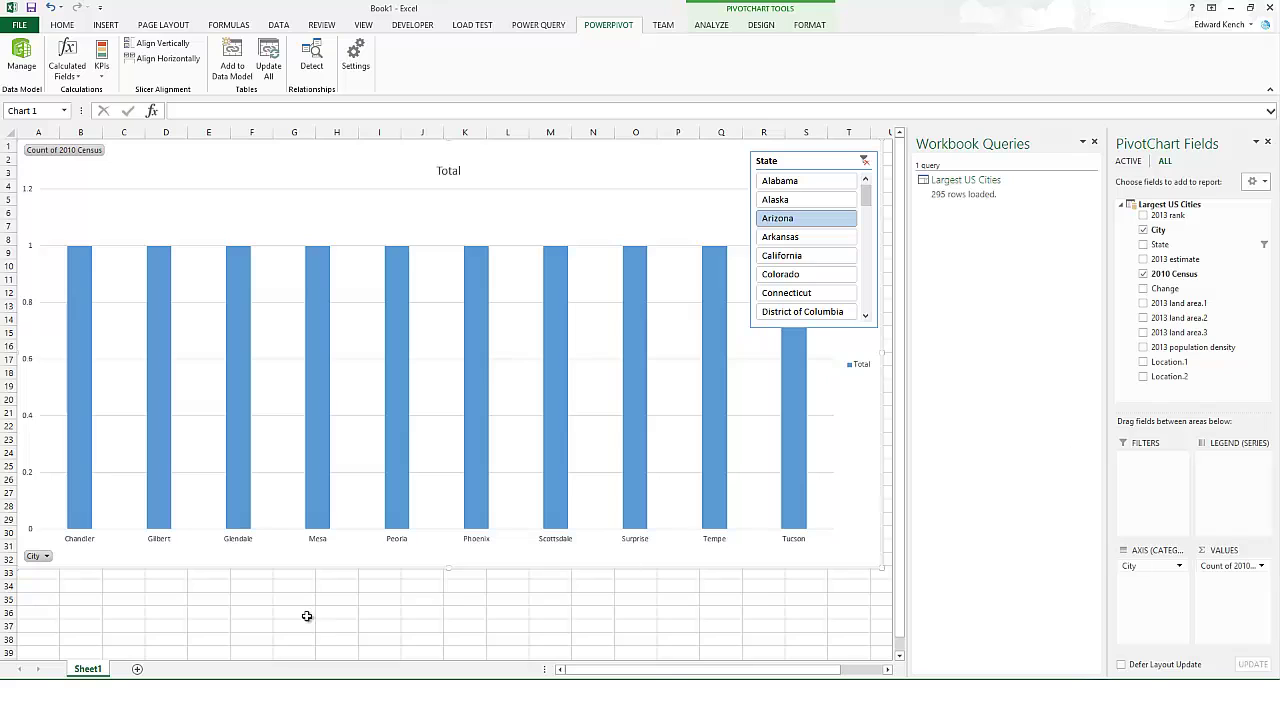
Step: Sort the chart's City axis in ascending order by Count of 2010 Census
click(46, 556)
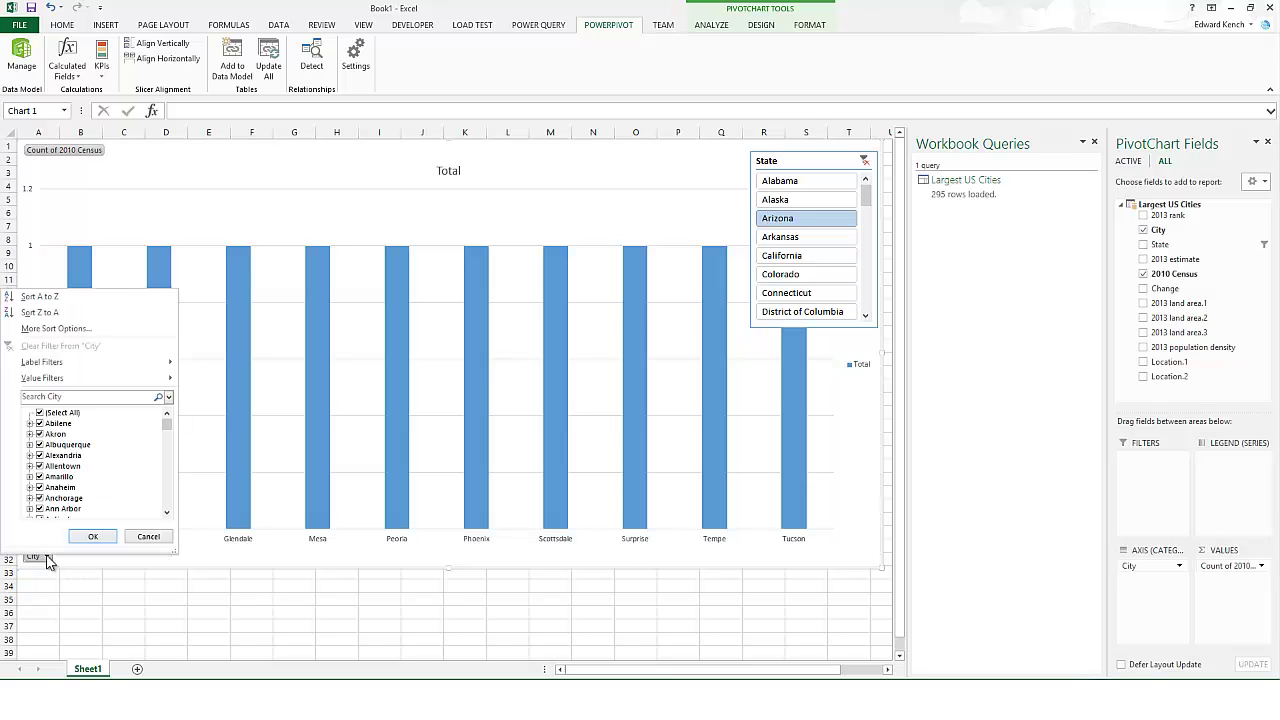
click(96, 334)
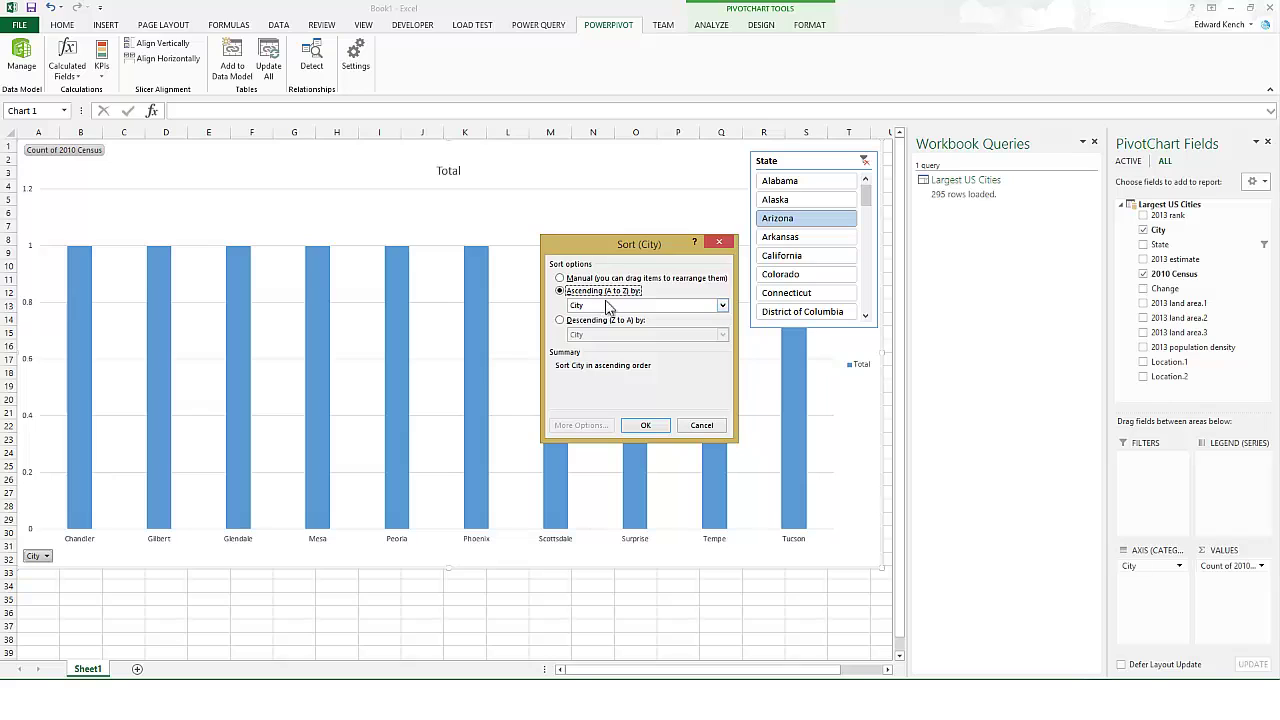
click(650, 306)
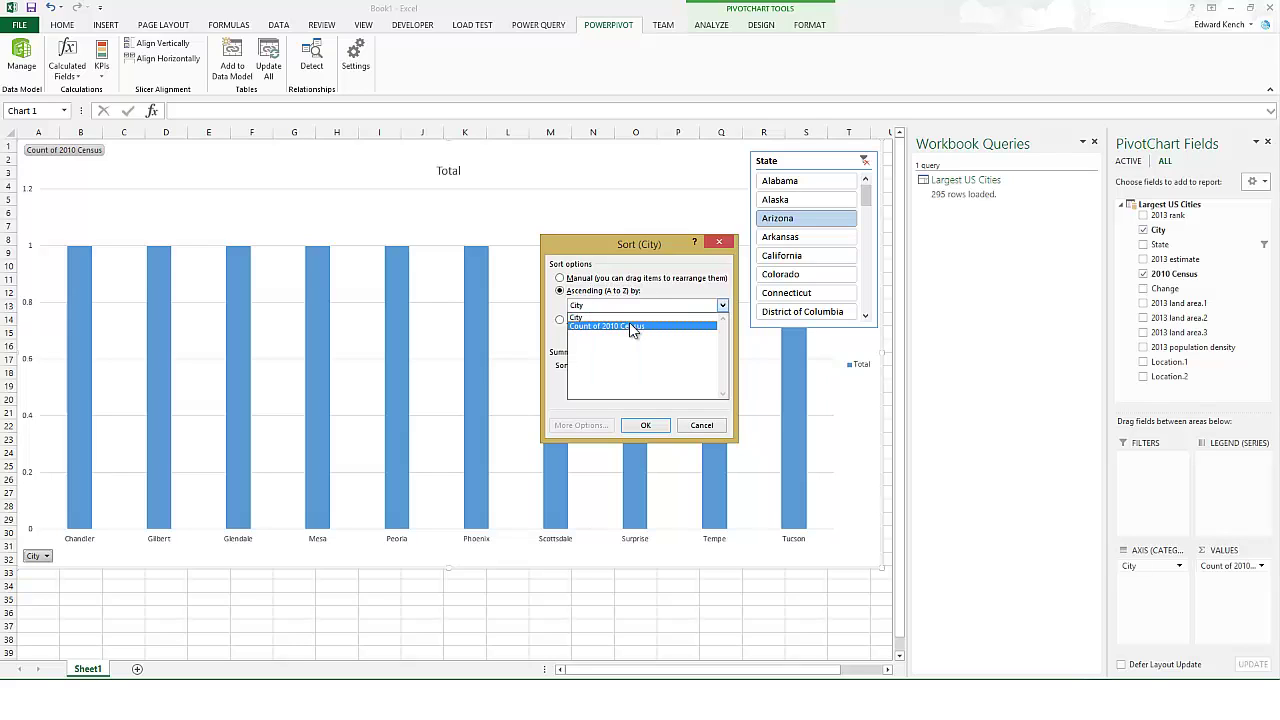
click(631, 327)
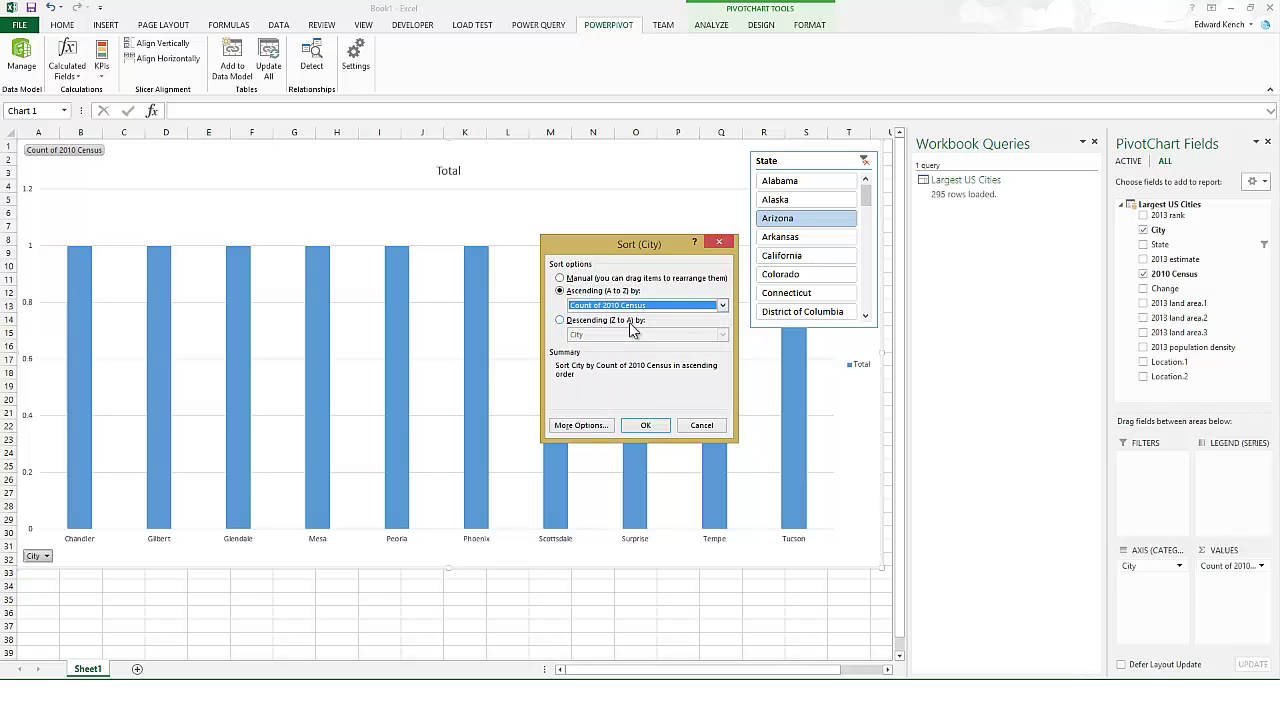
click(645, 425)
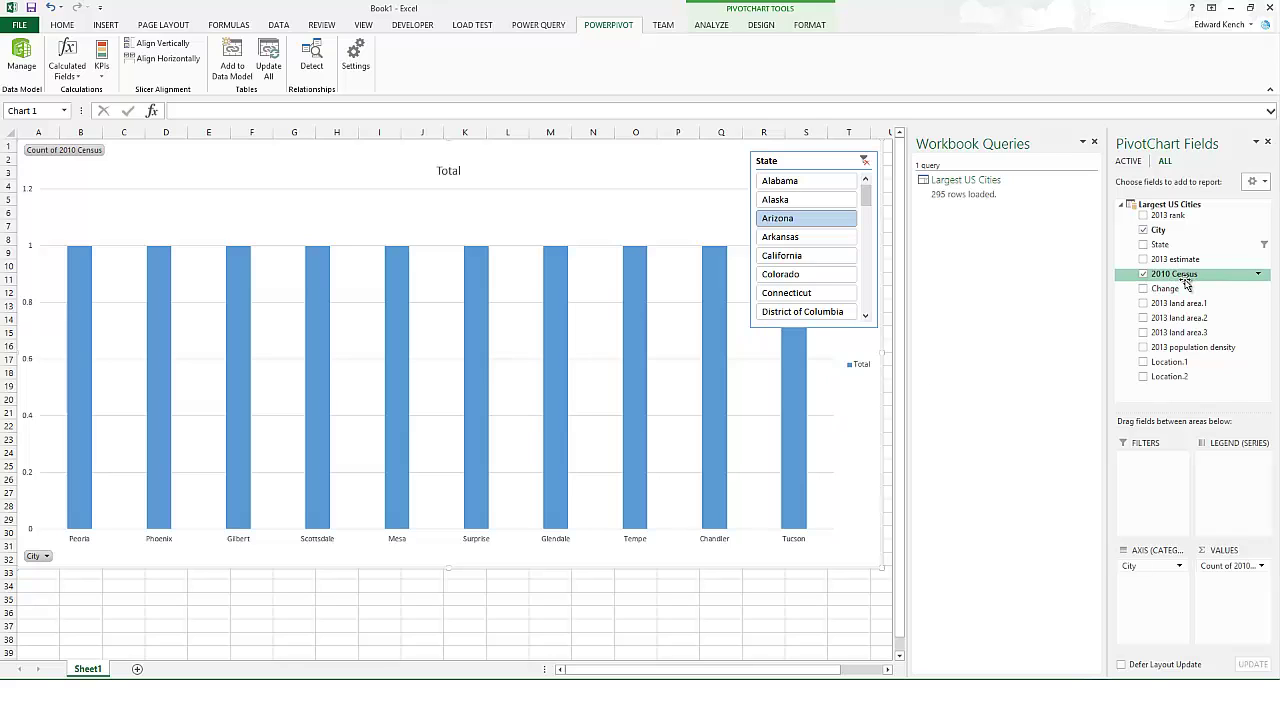
Step: Try to change the 2010 Census value field's summary calculation to Sum
click(1261, 566)
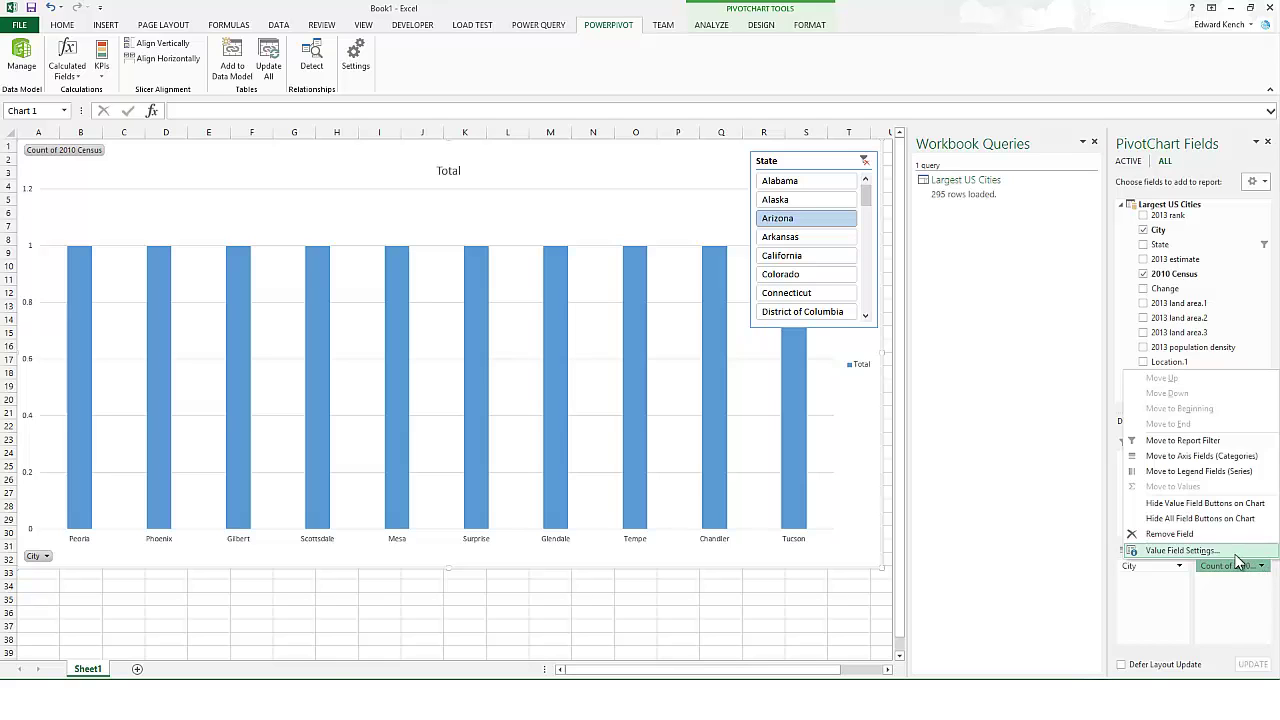
click(1235, 553)
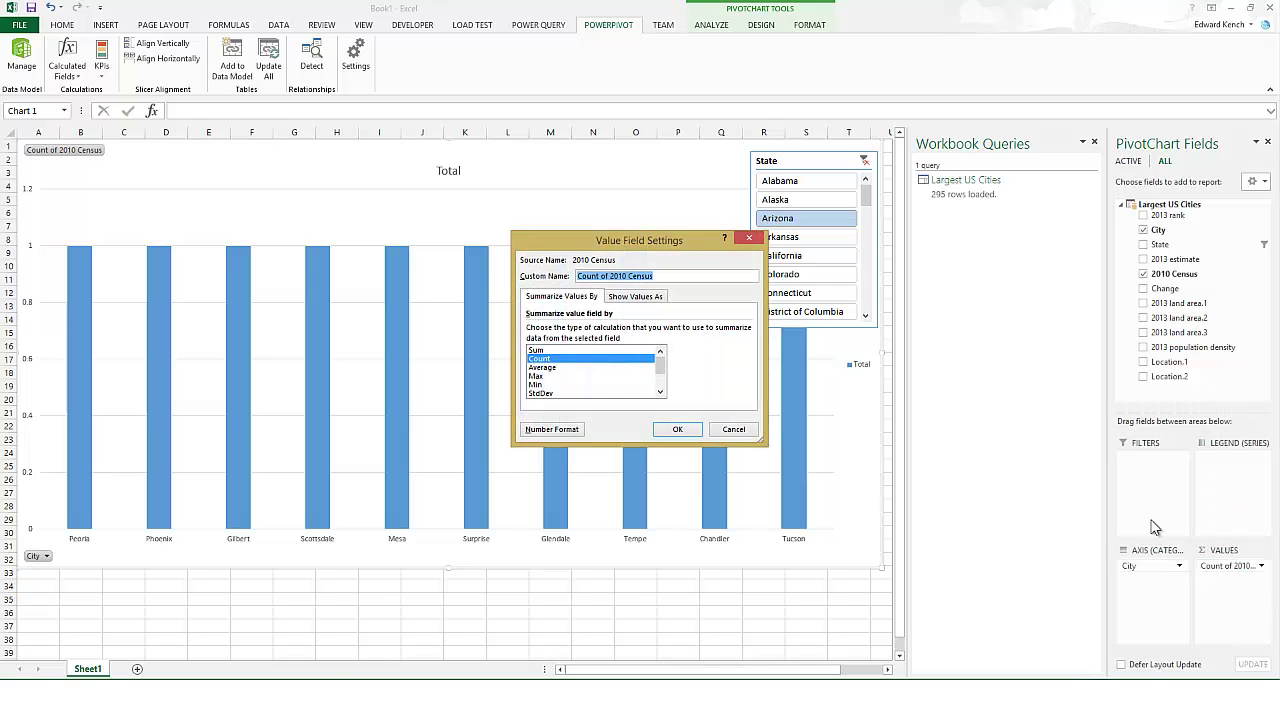
click(545, 350)
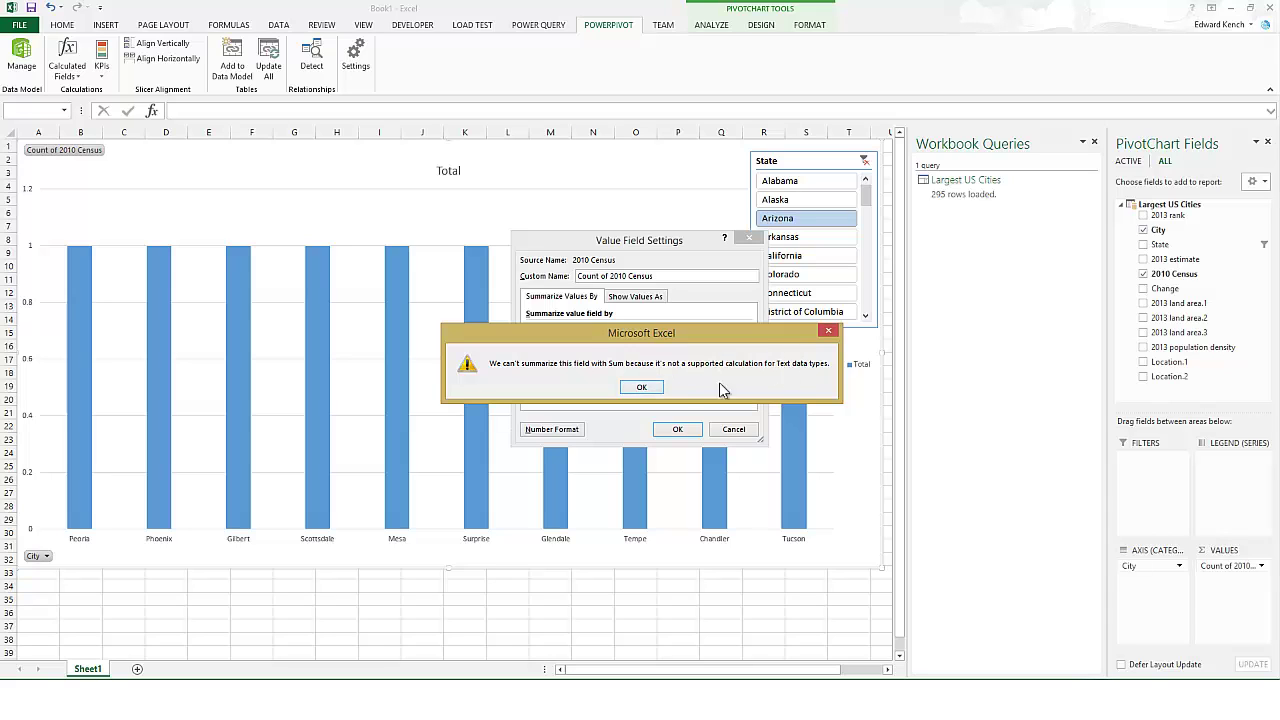
click(641, 389)
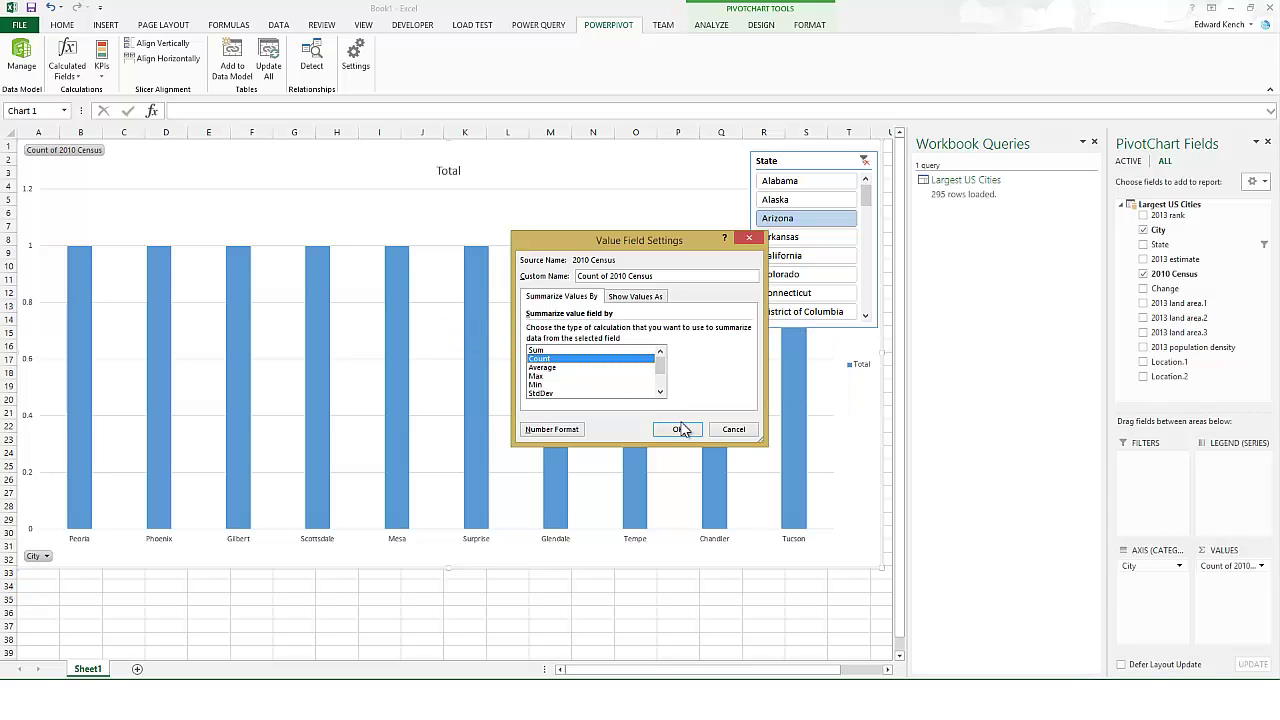
click(679, 429)
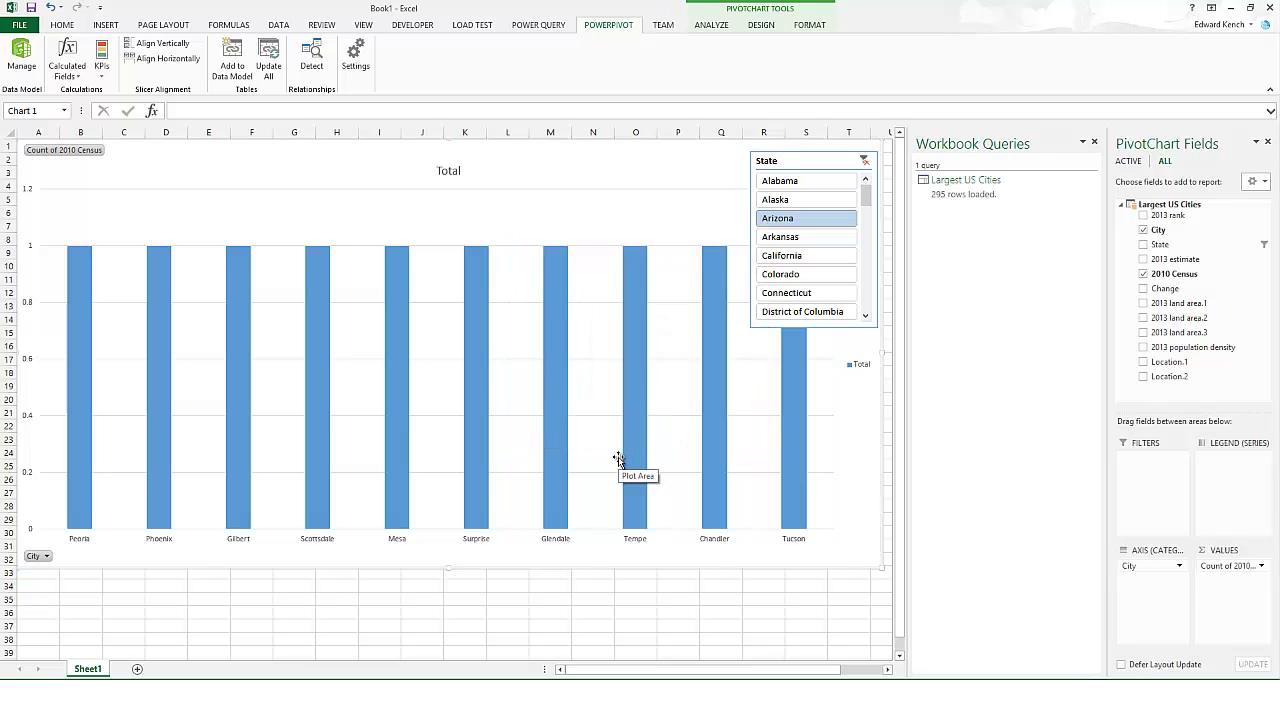
Step: In the PowerPivot window, set the 2010 Census column's data type to Whole Number and save the change
click(302, 700)
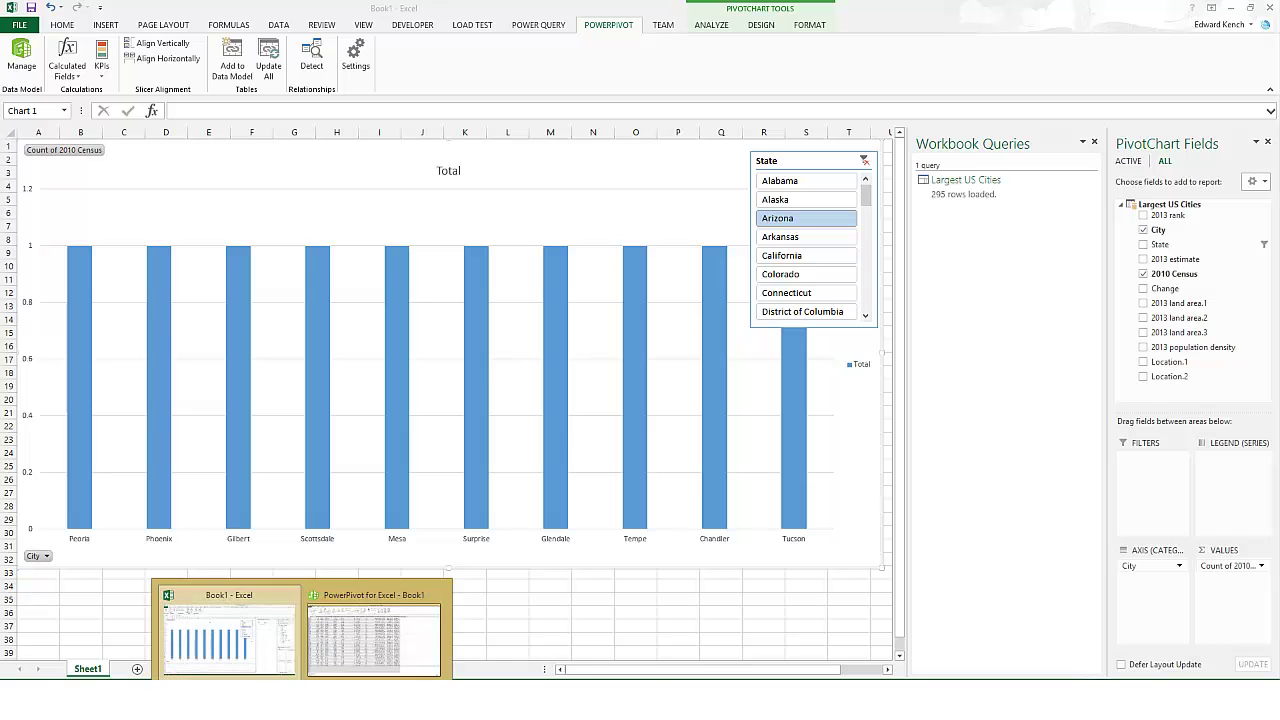
click(350, 628)
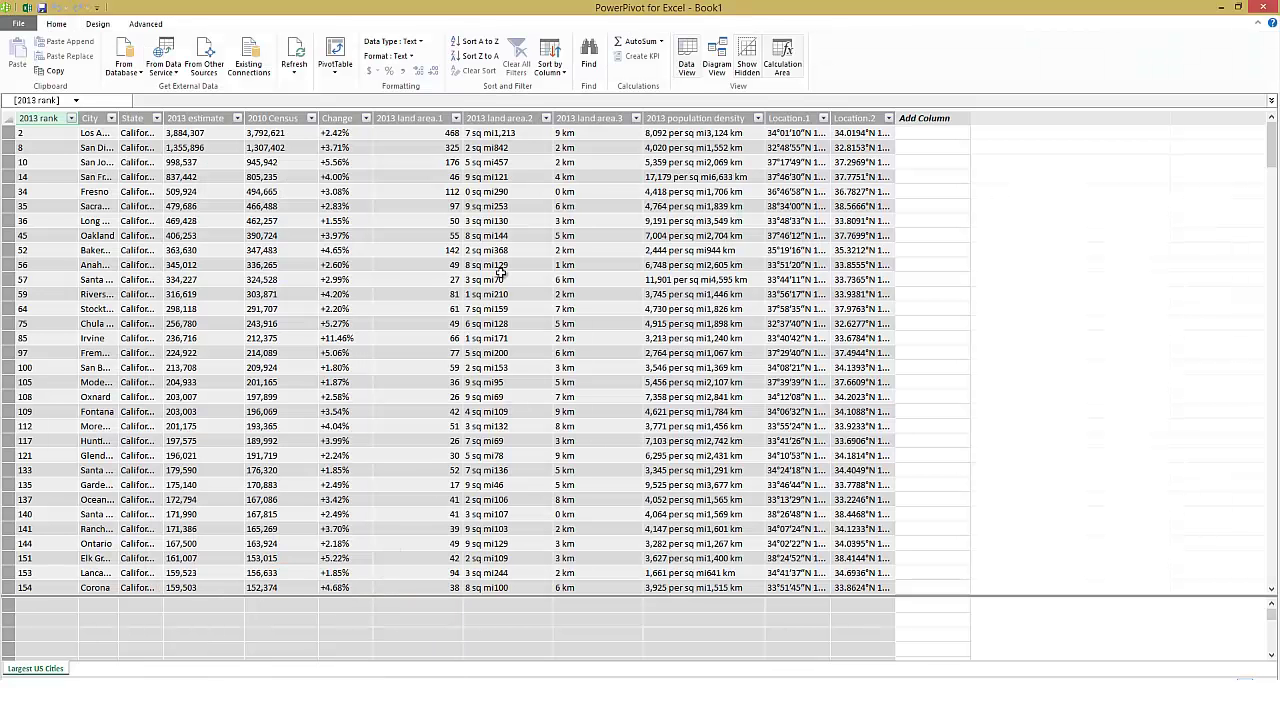
click(272, 118)
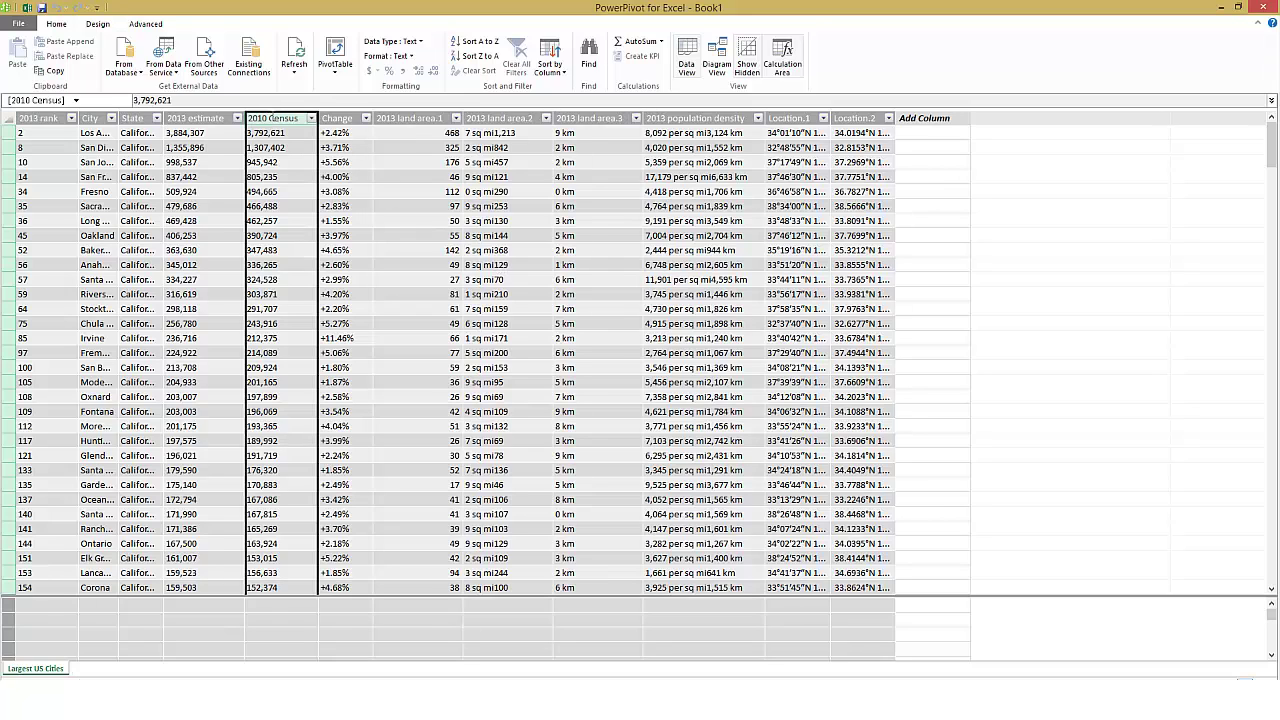
click(420, 42)
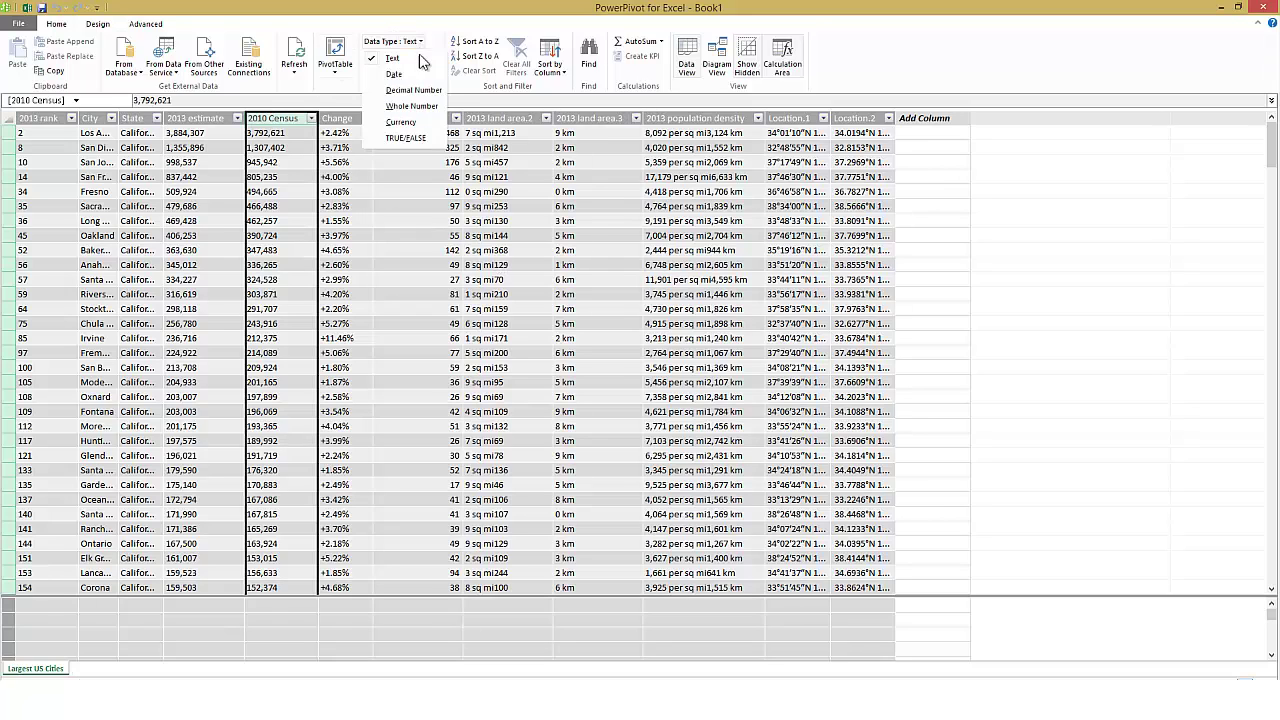
click(412, 107)
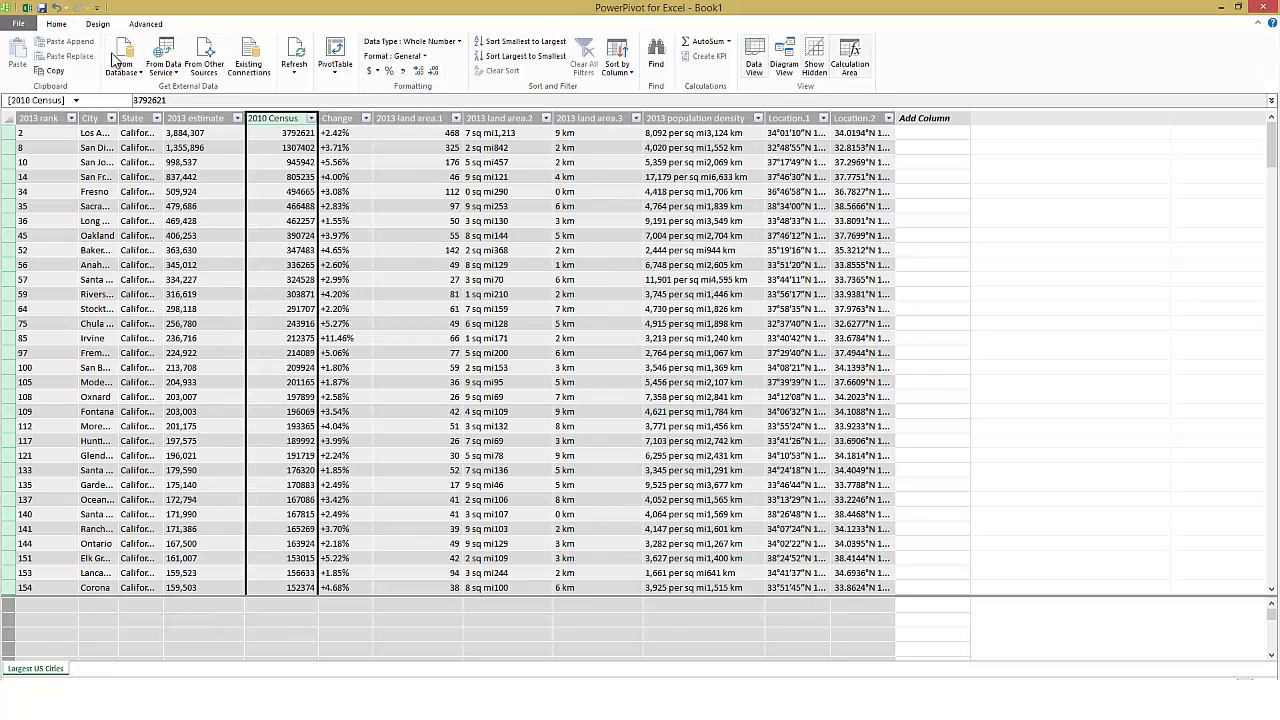
click(42, 12)
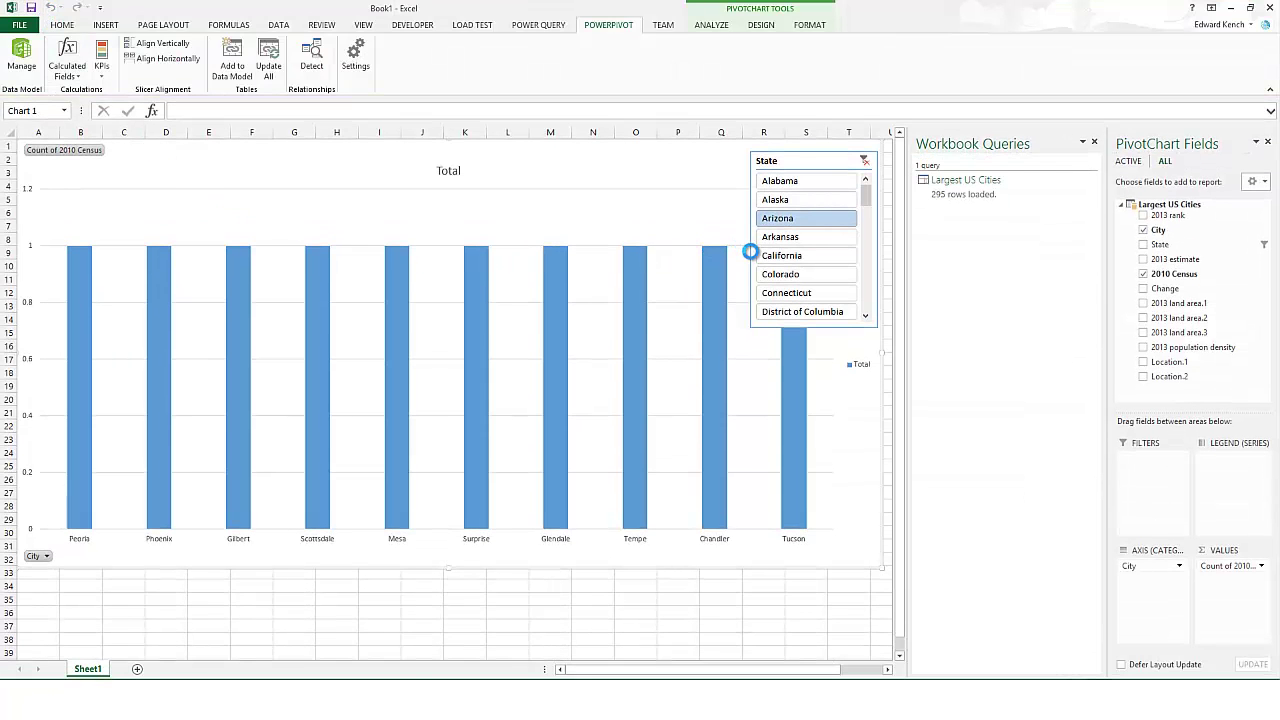
Step: Save the workbook to the Desktop as an Excel Workbook named Cities
click(375, 397)
text(Cities)
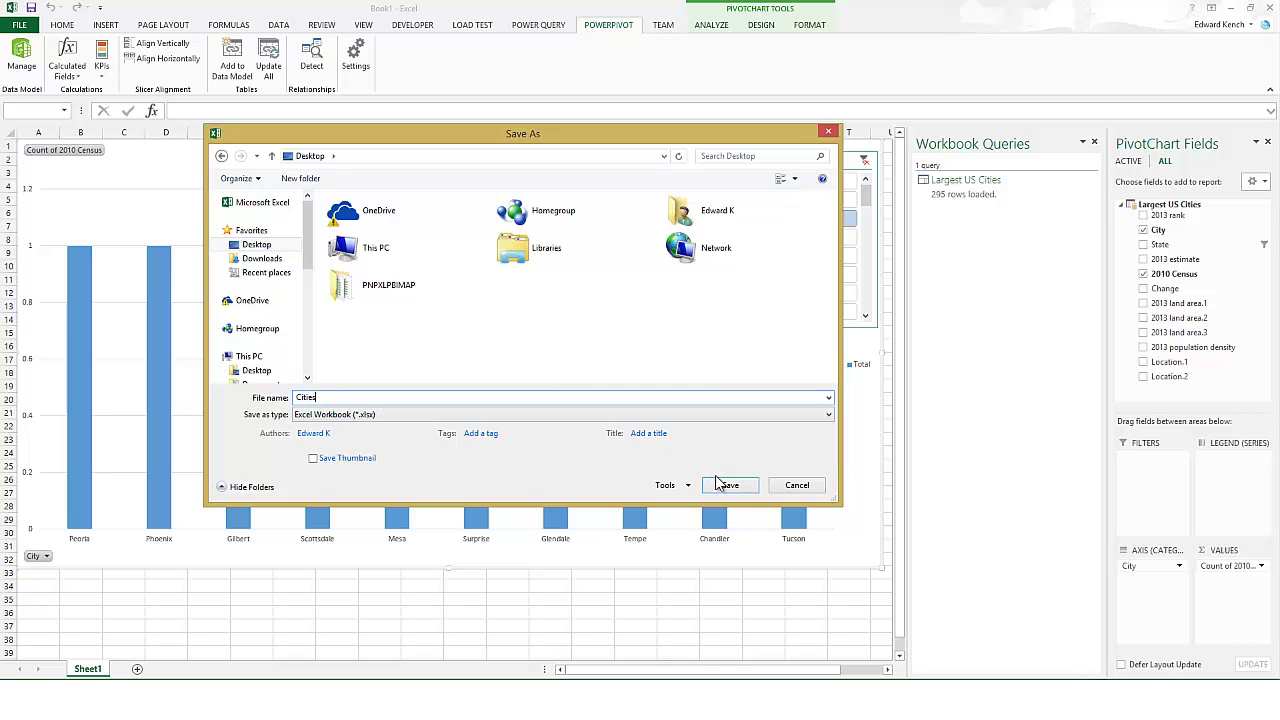
click(728, 485)
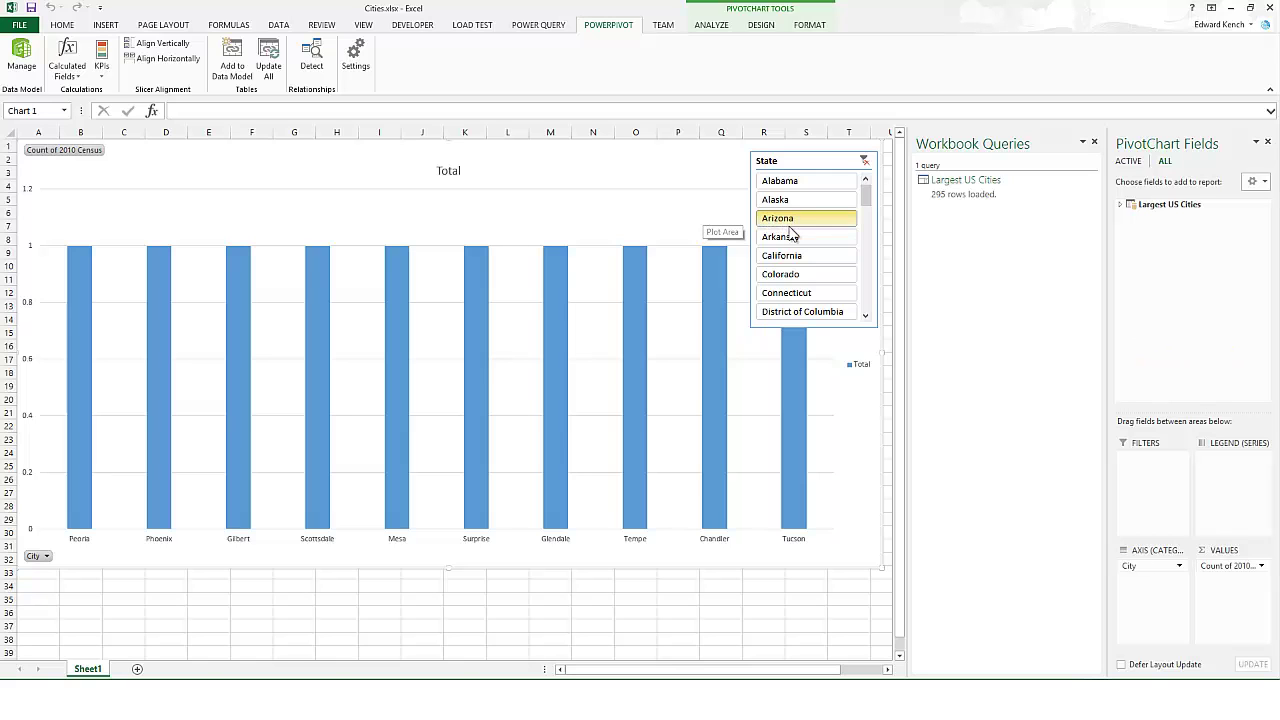
Step: Filter the chart to California and summarize the 2010 Census value field by Sum
click(787, 257)
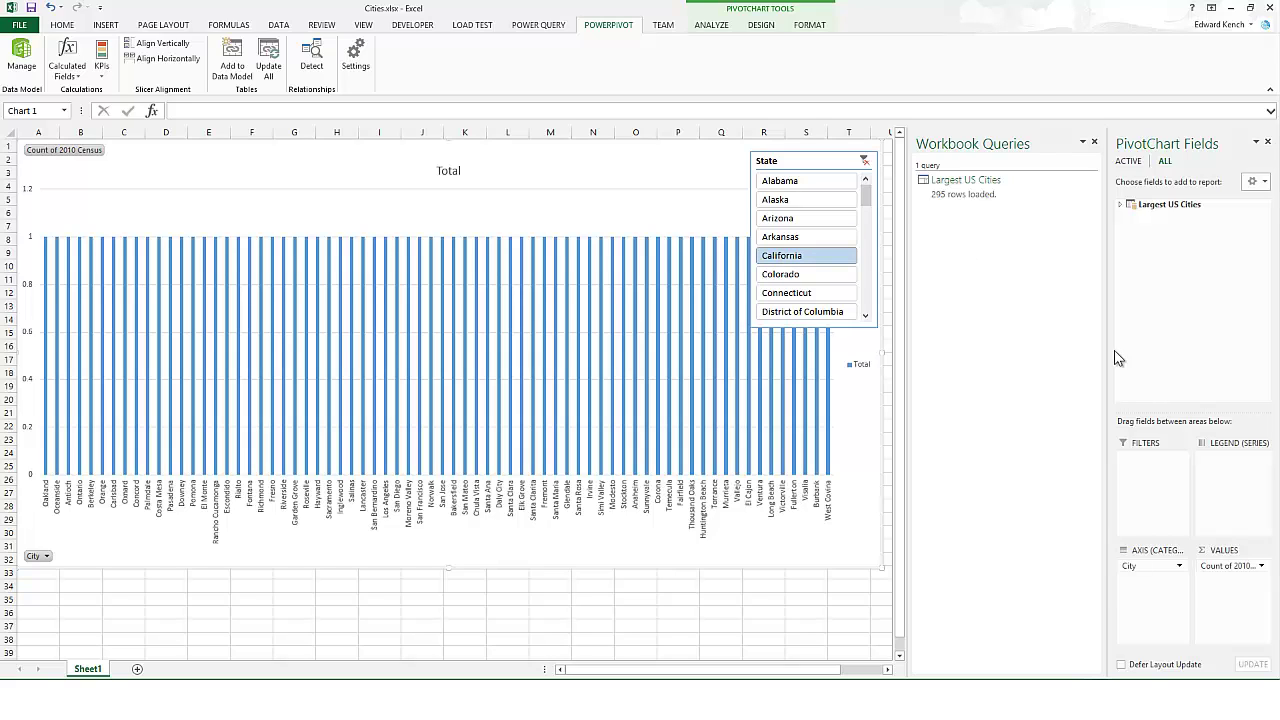
click(1262, 566)
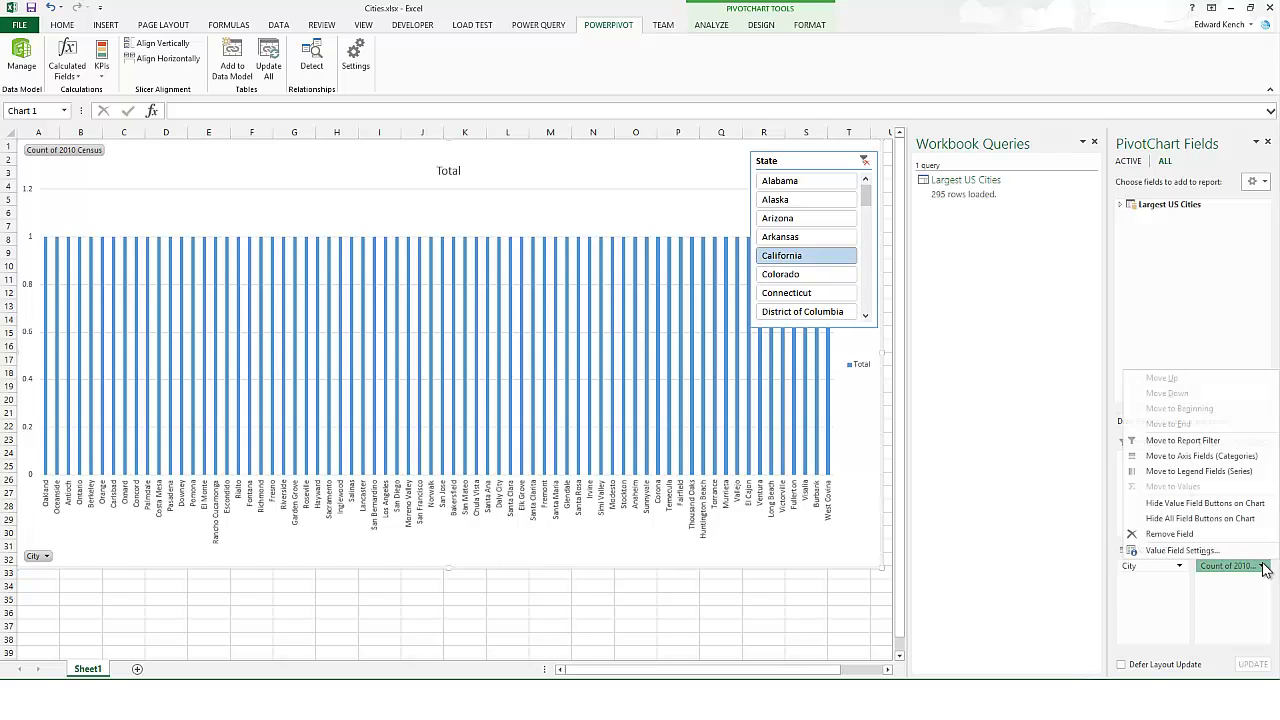
click(1182, 550)
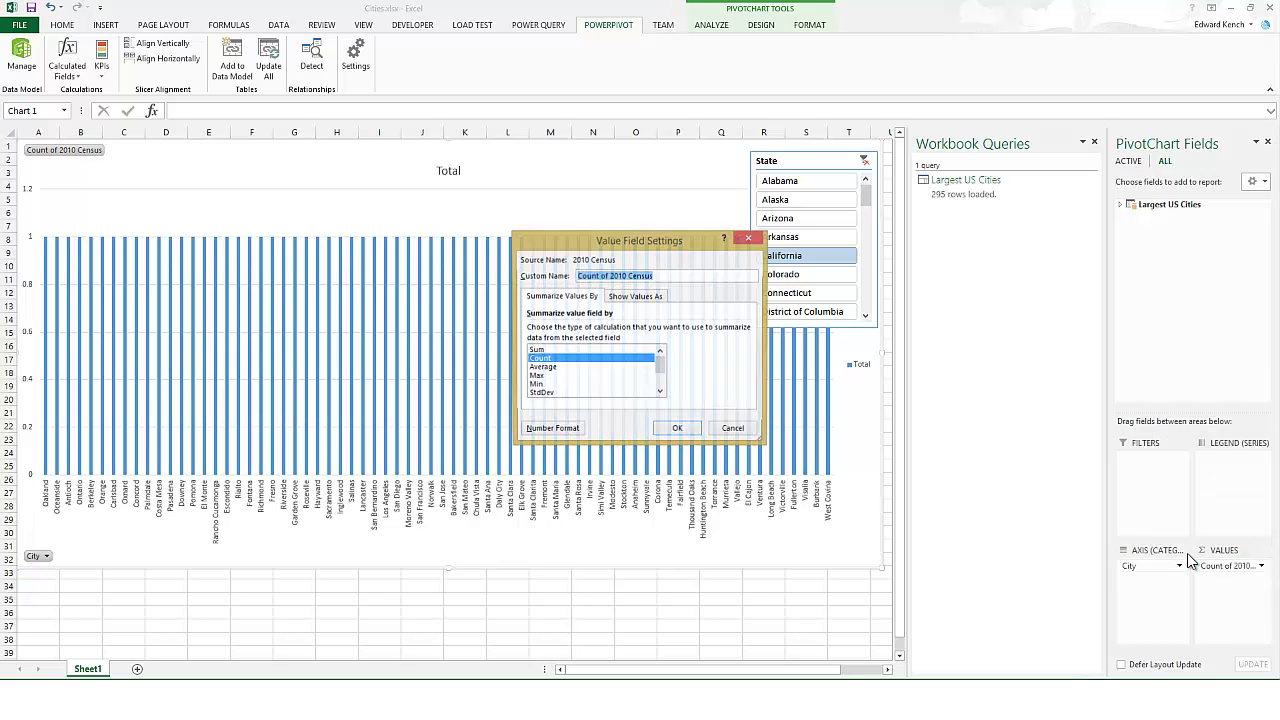
click(537, 351)
click(672, 429)
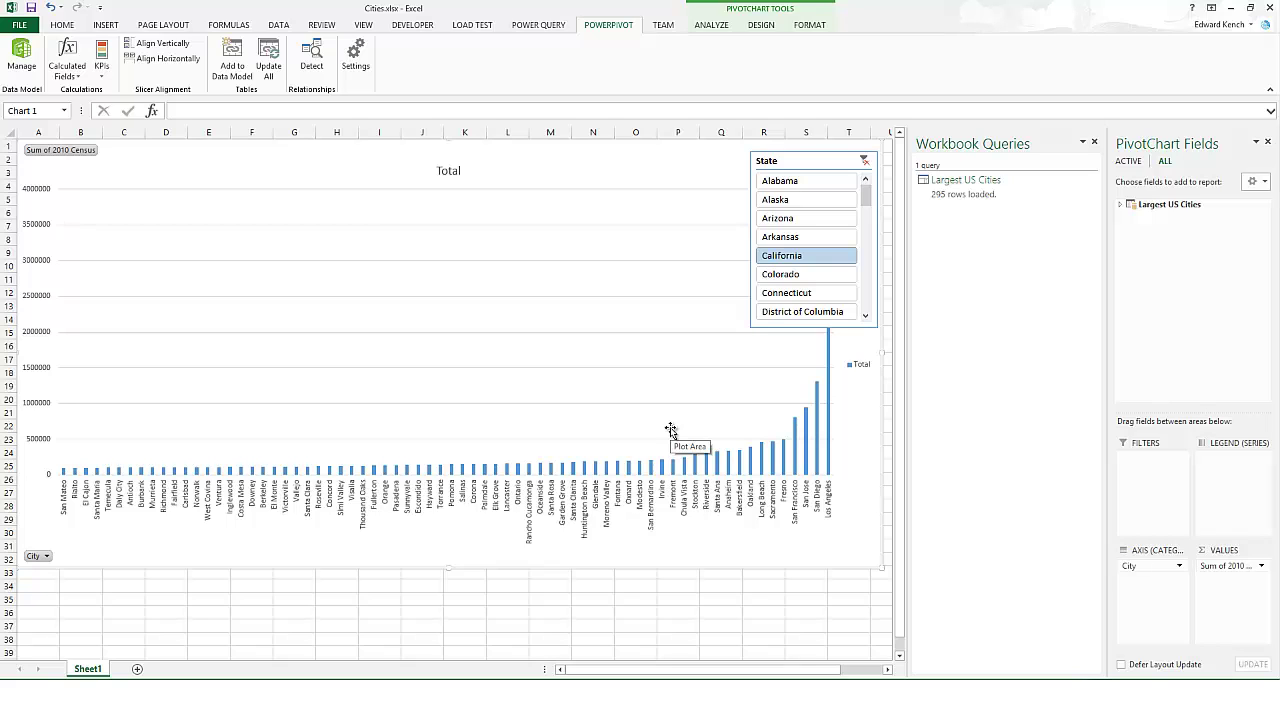
Step: Move the State slicer over the chart's upper-left area and filter the chart to Arkansas, and finally to Colorado
drag(800, 160, 183, 157)
click(186, 234)
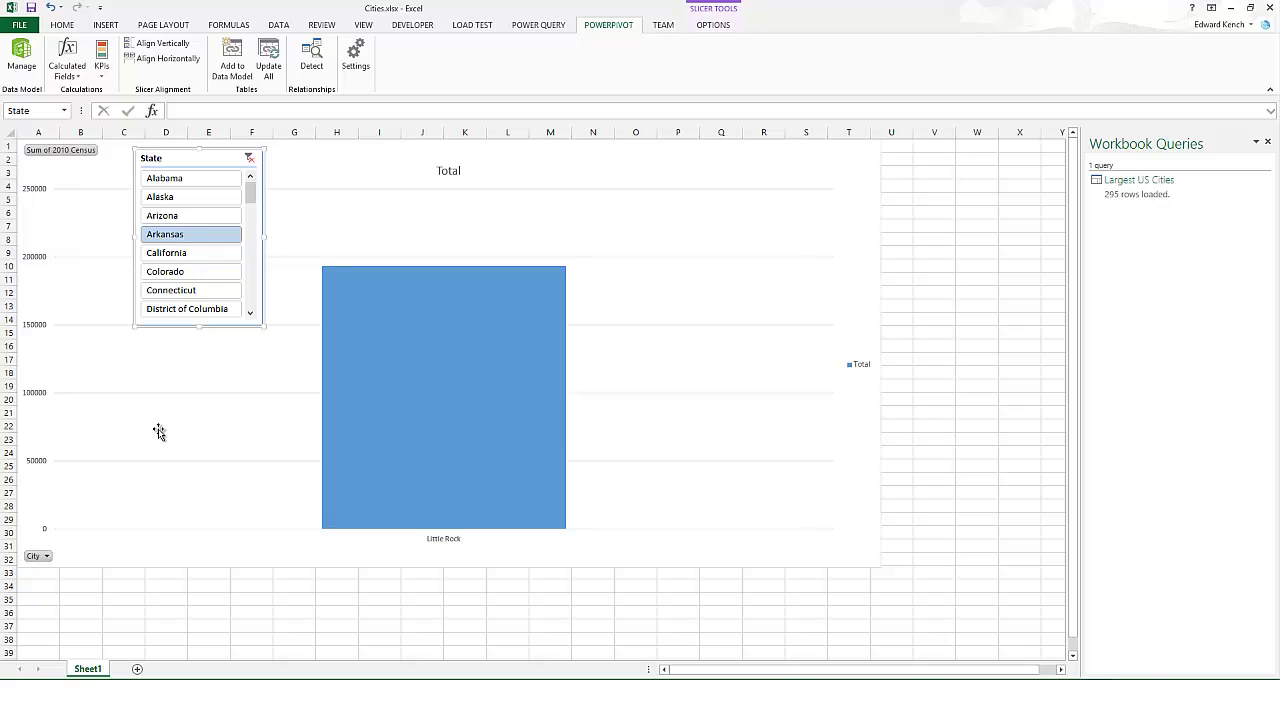
click(185, 274)
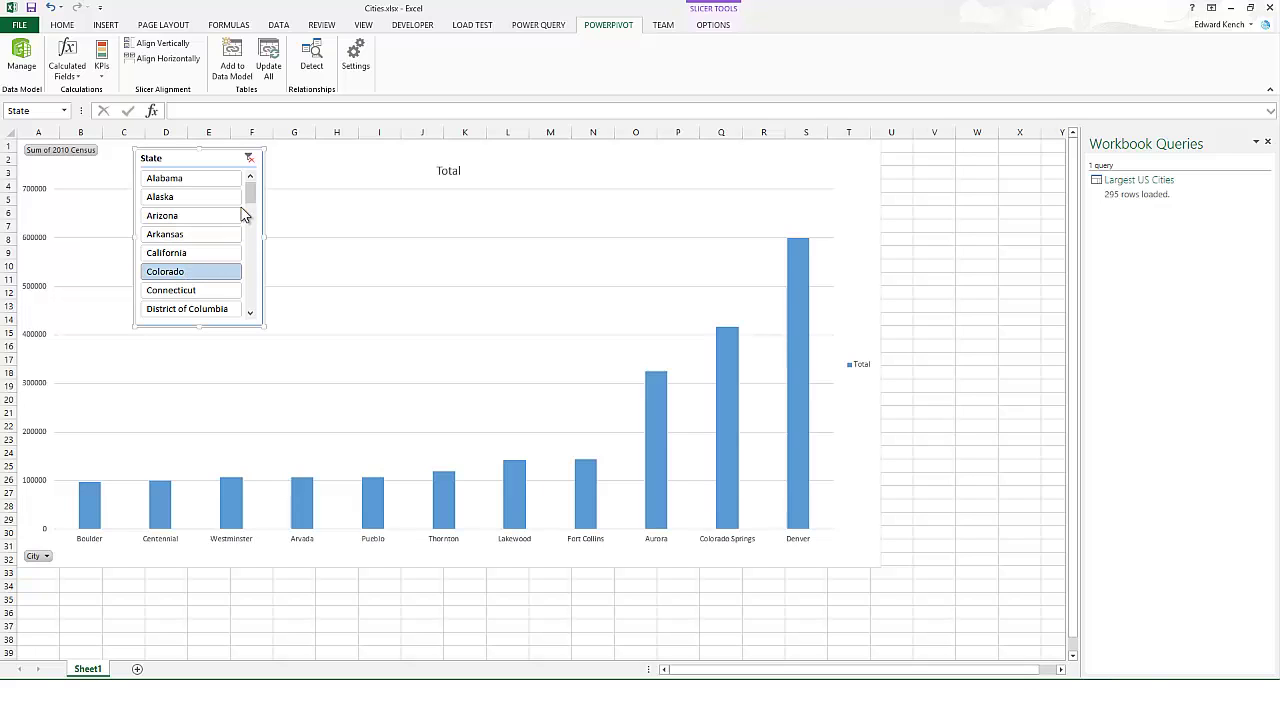
Step: Insert a Power View report and build a widened table in it from the City, State and 2010 Census fields
click(110, 26)
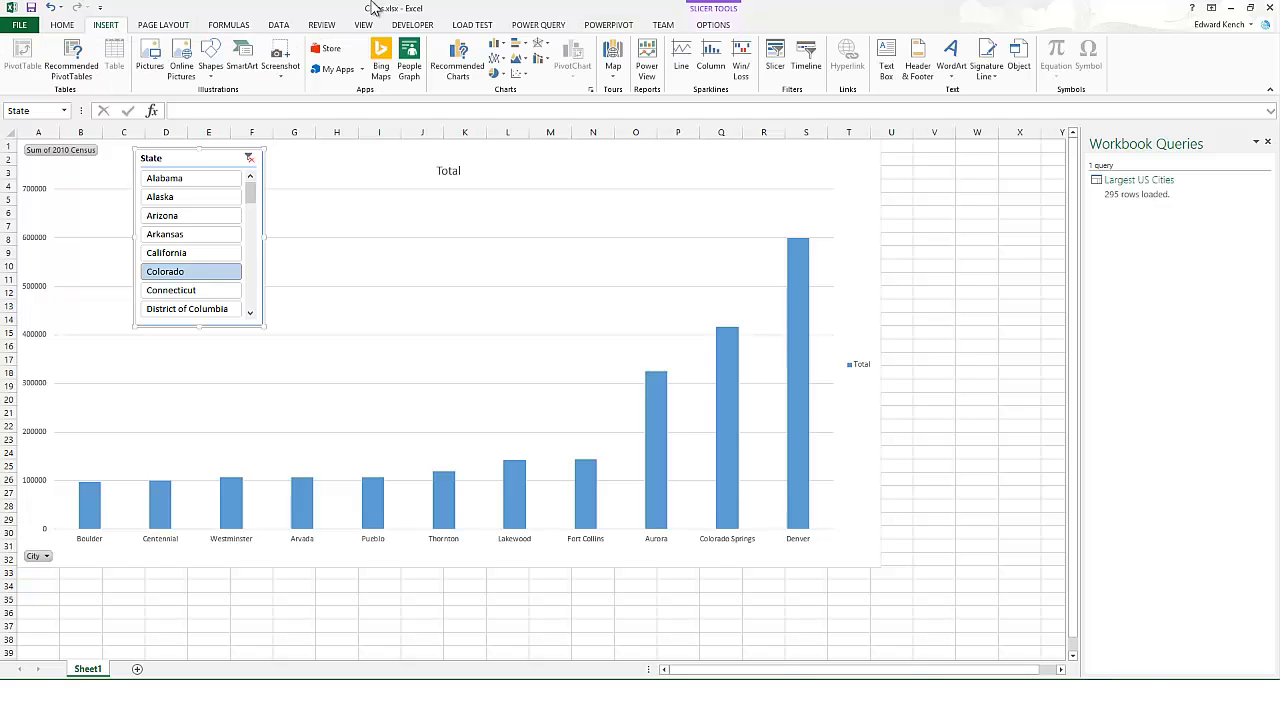
click(647, 62)
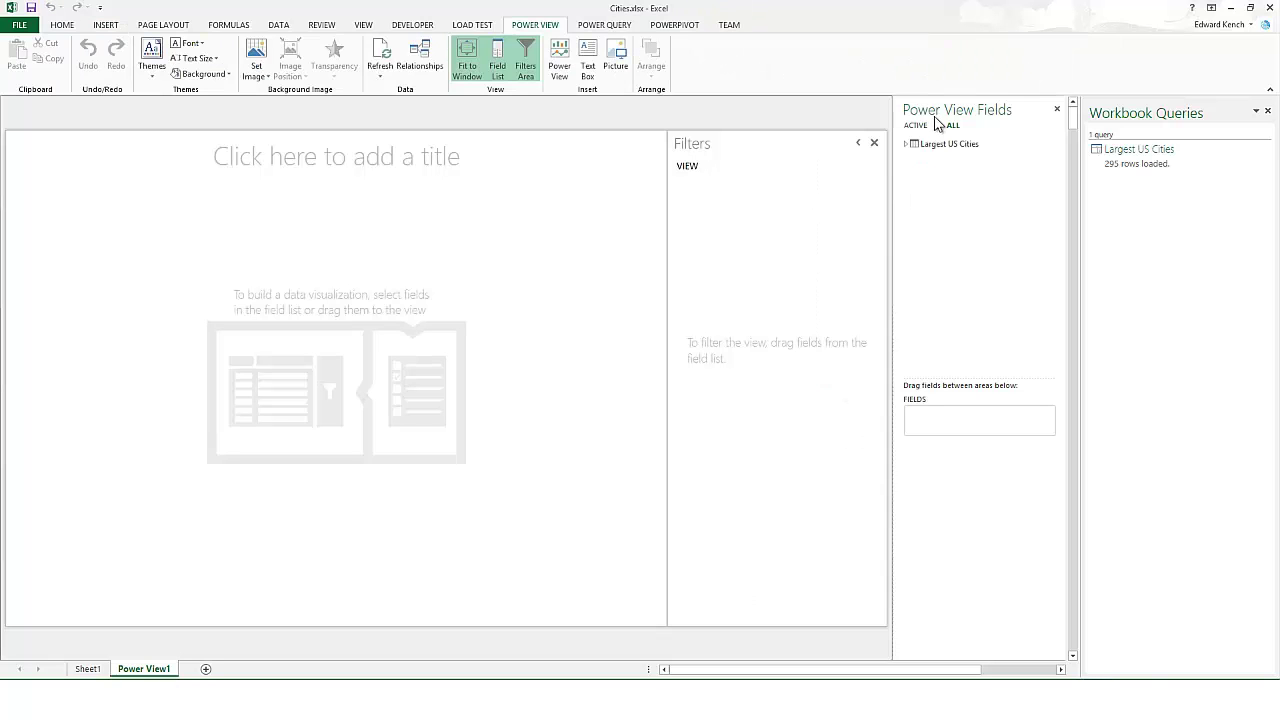
click(907, 147)
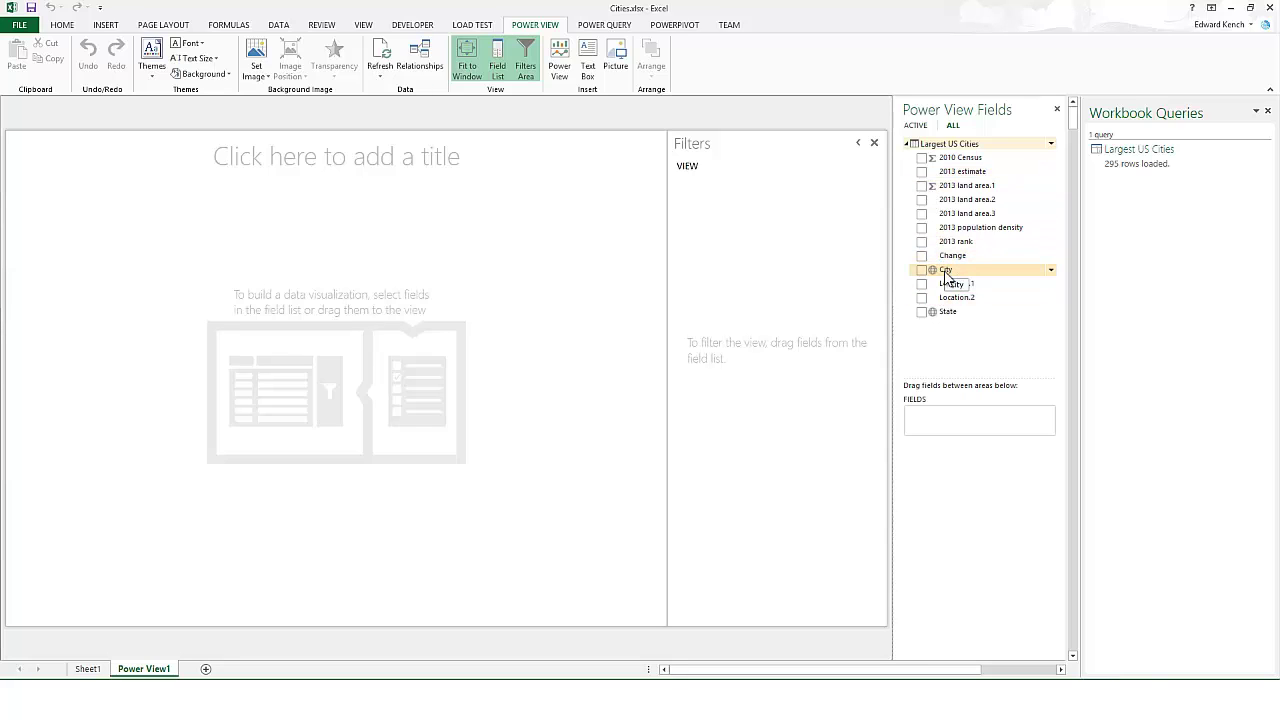
drag(896, 274, 218, 277)
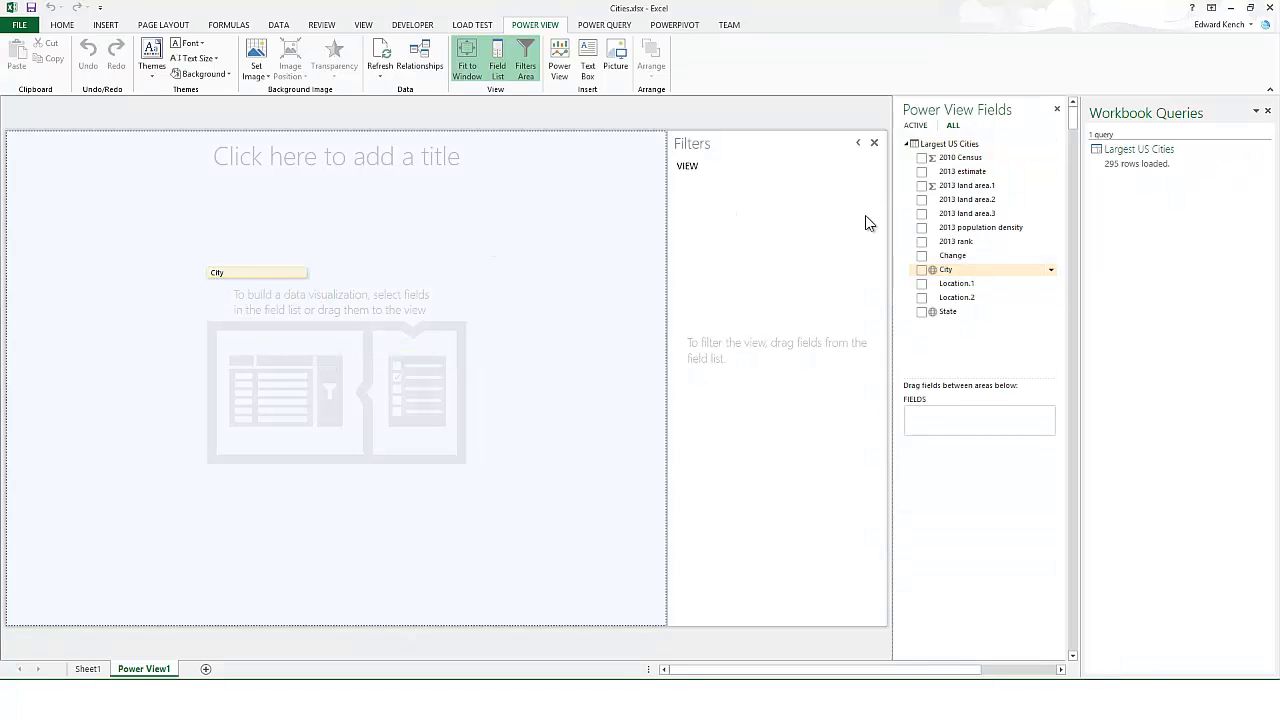
click(936, 311)
drag(873, 313, 92, 222)
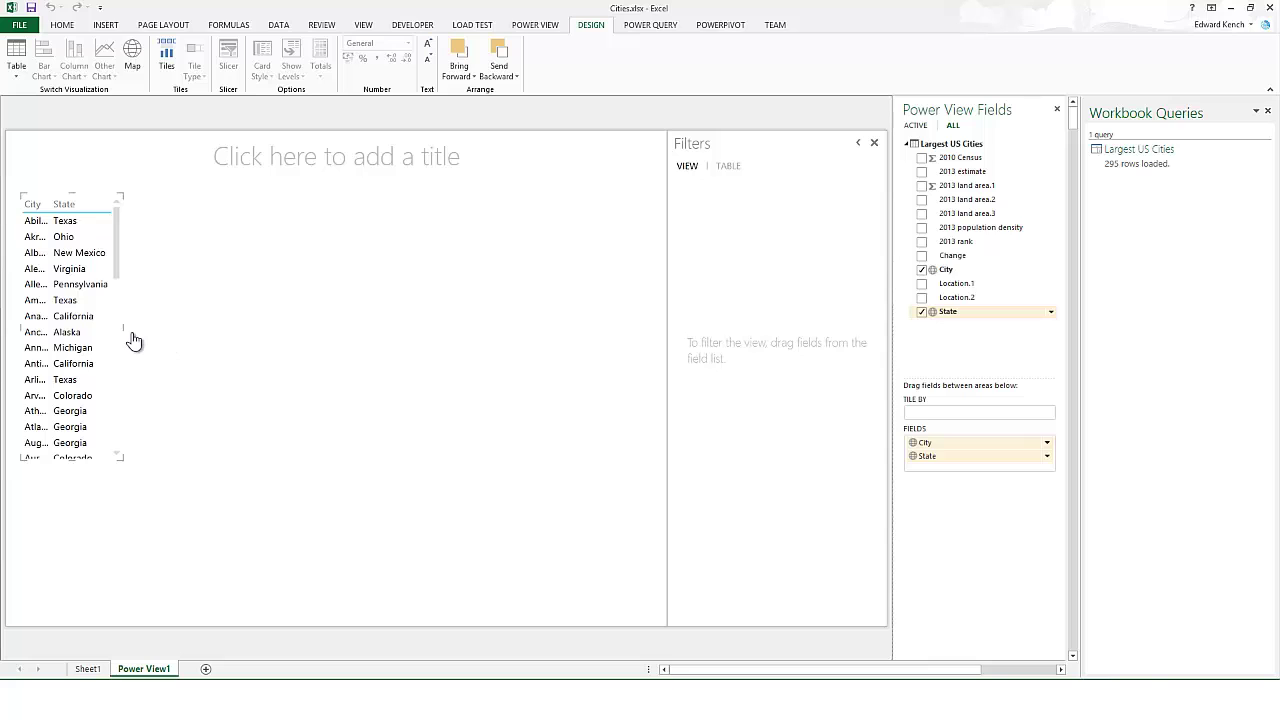
drag(123, 327, 297, 290)
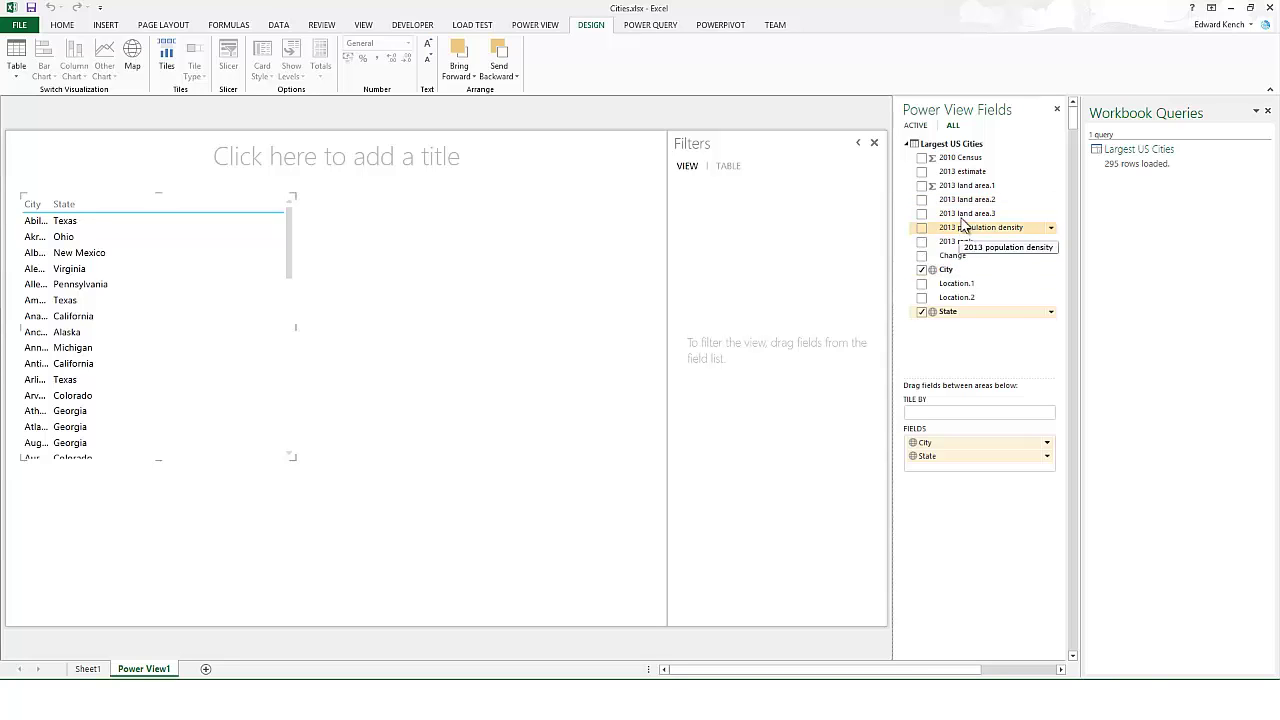
drag(965, 157, 240, 305)
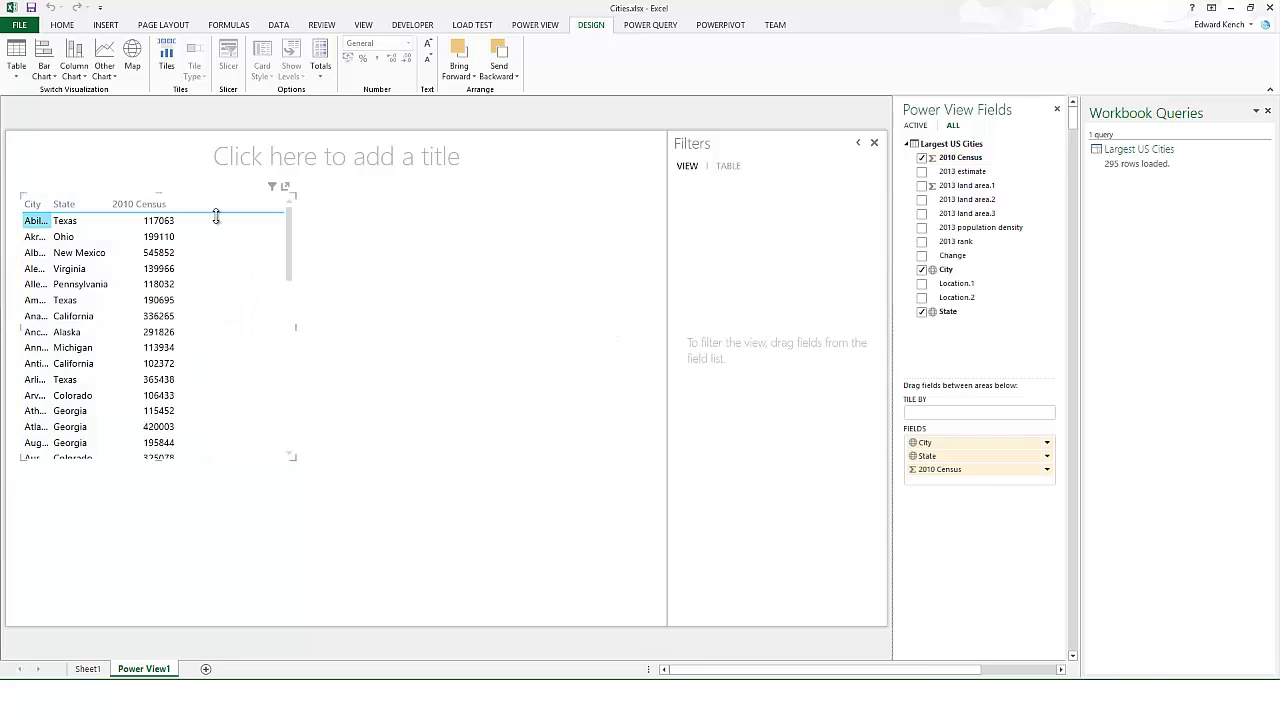
Step: Convert the Power View table to a map and enlarge it to fill most of the report canvas
click(133, 57)
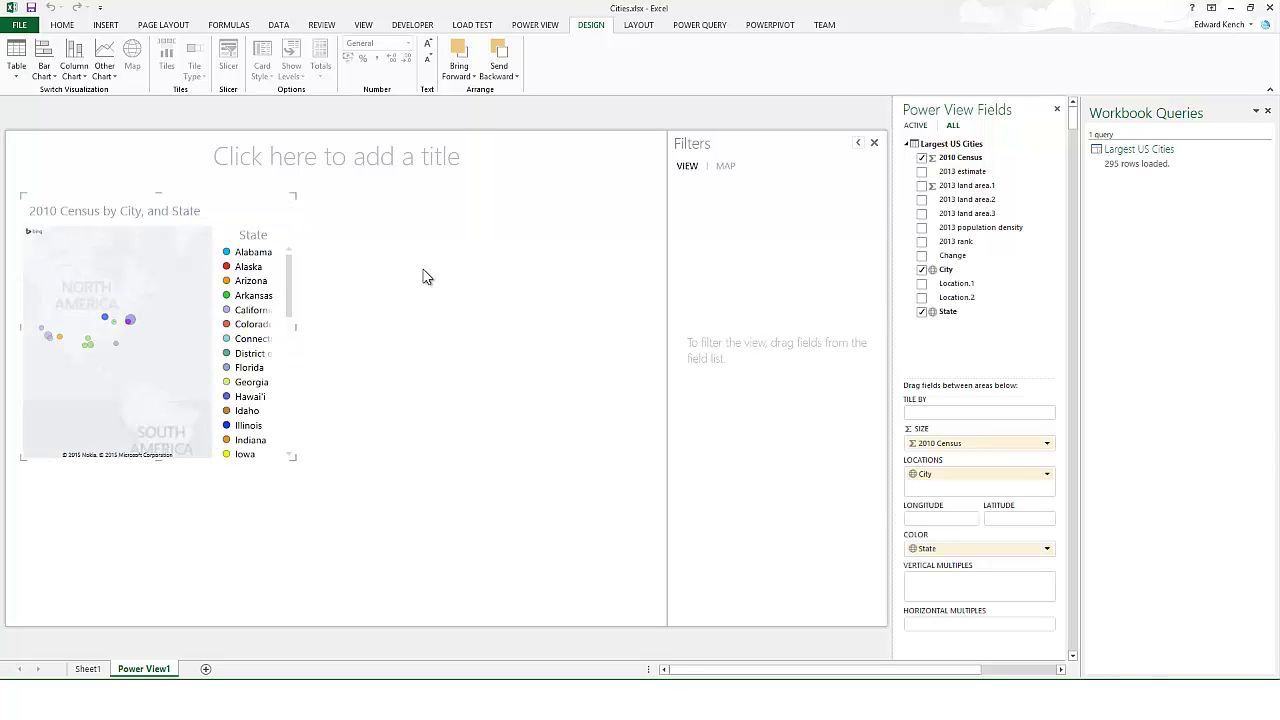
drag(294, 468, 606, 586)
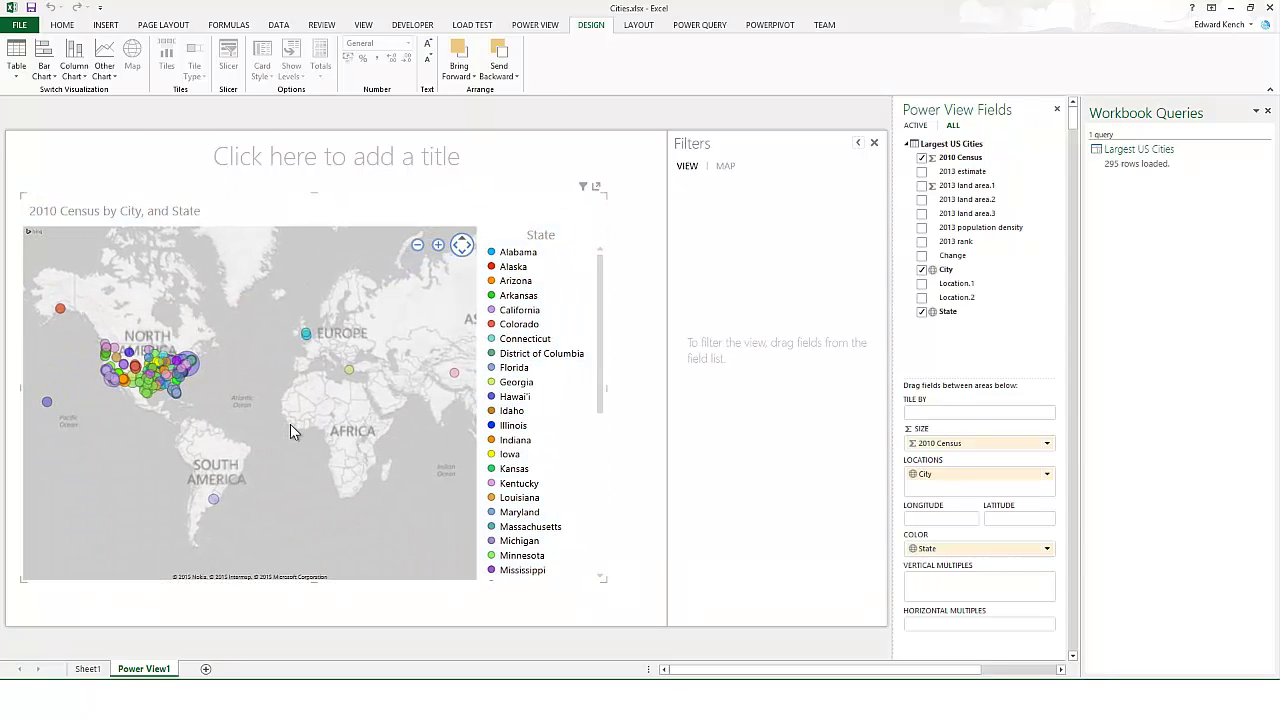
mouse_move(307, 340)
mouse_move(351, 379)
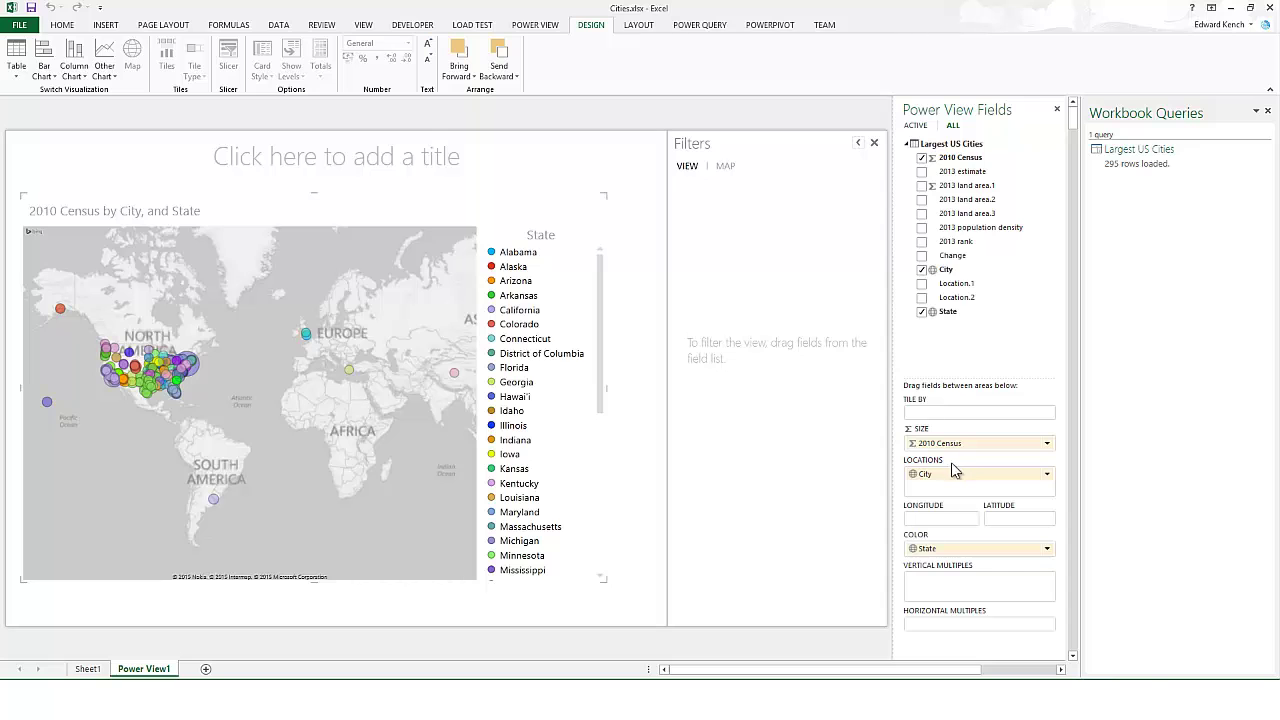
Step: Move the map's State field from Color to Locations, above City, and inspect the state bubbles across the United States
drag(931, 548, 943, 486)
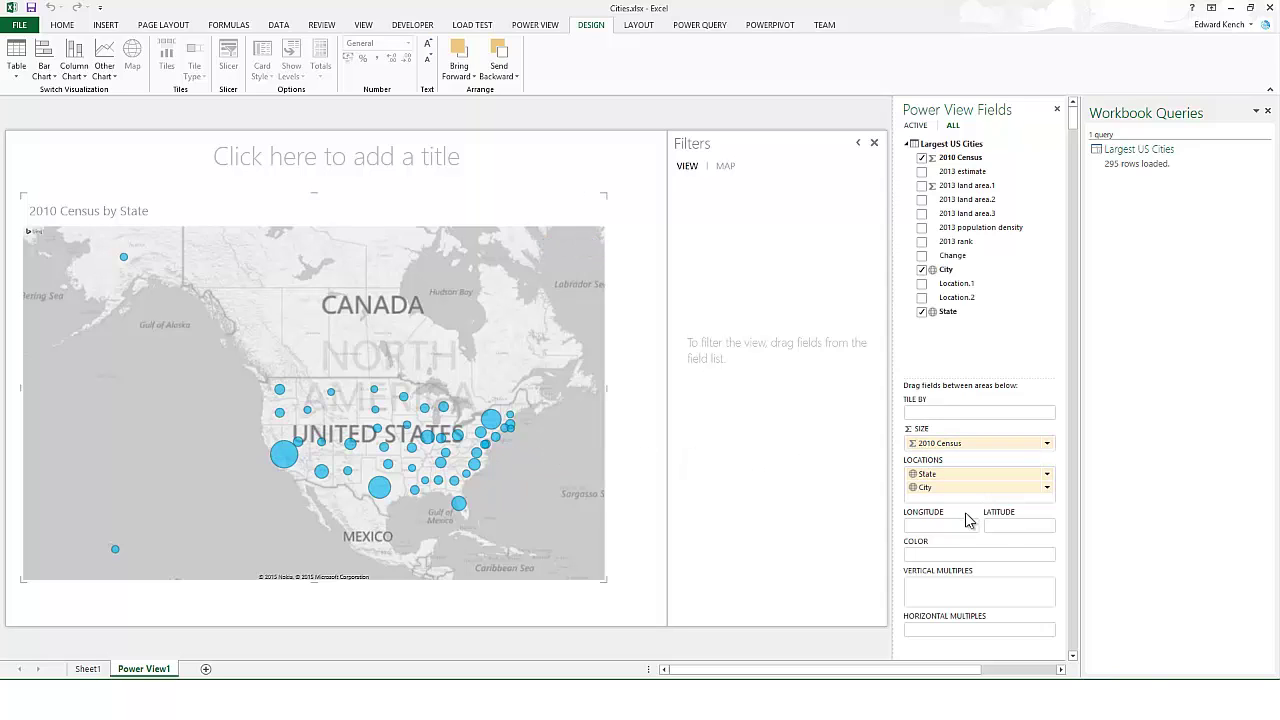
mouse_move(492, 419)
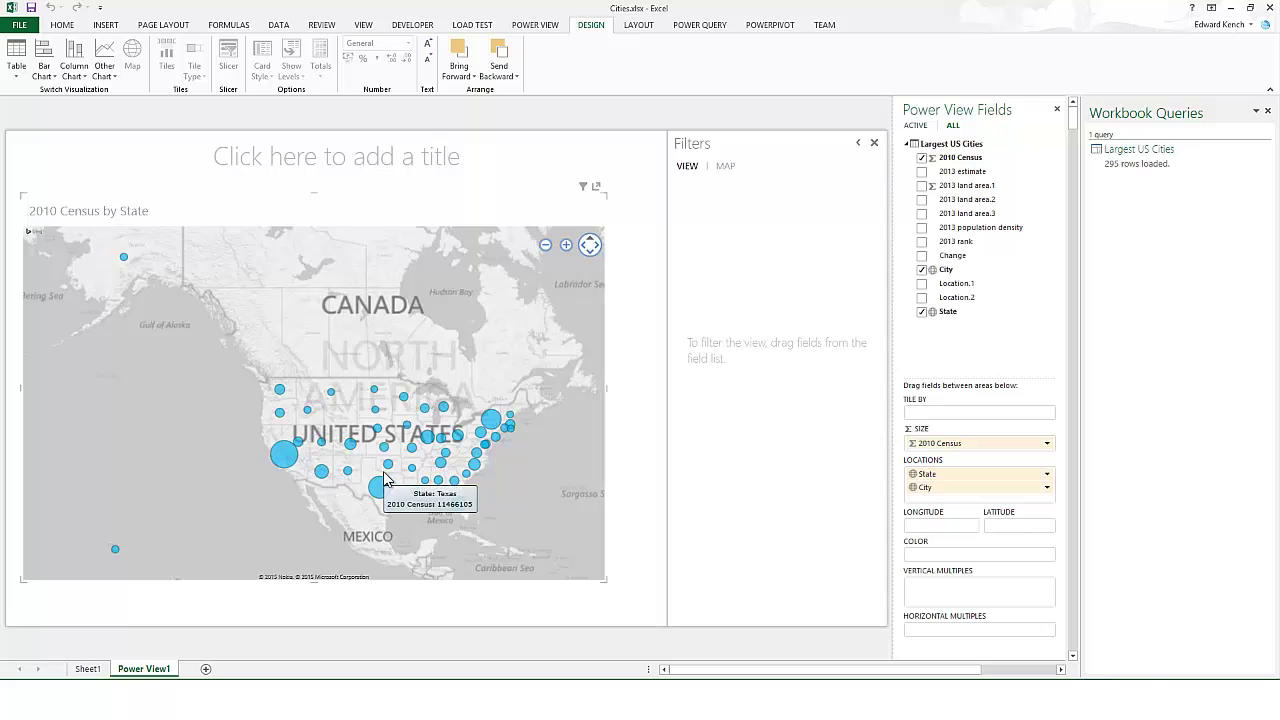
drag(388, 440, 325, 412)
scroll(325, 412, up, 5)
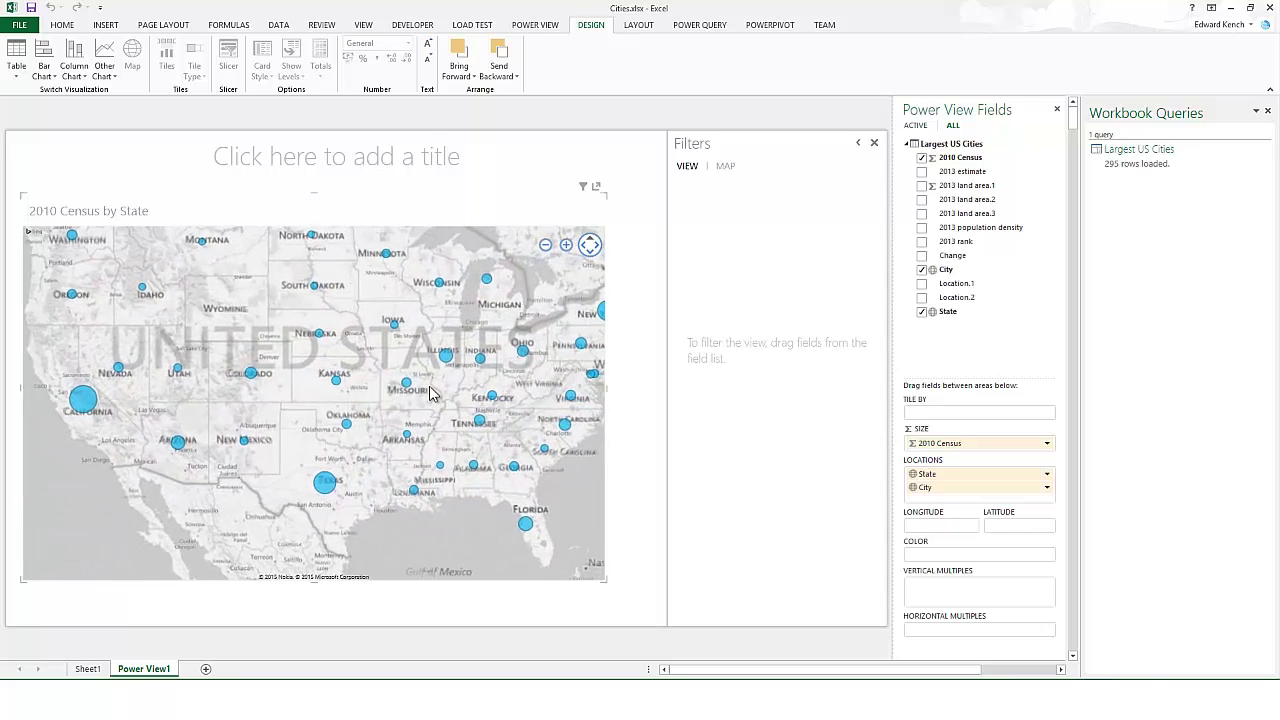
drag(393, 390, 371, 391)
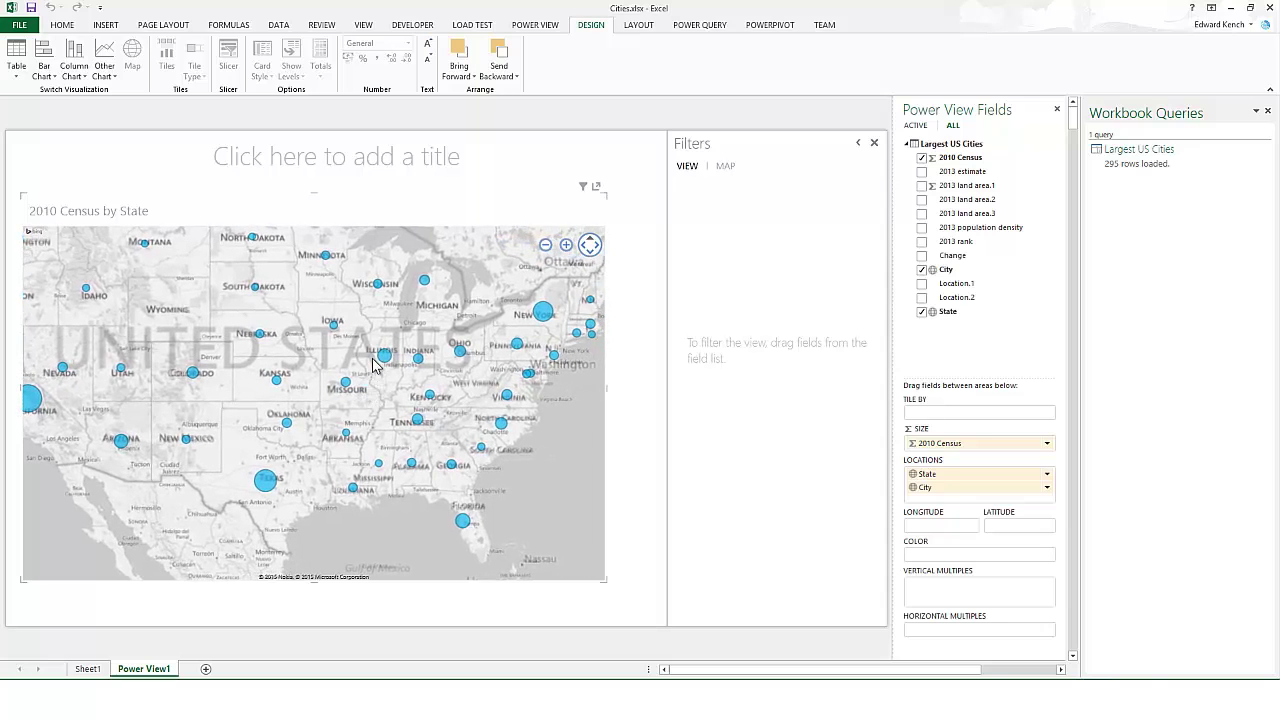
Step: Set the map's background to Aerial (Satellite Photo) Map Background
click(639, 26)
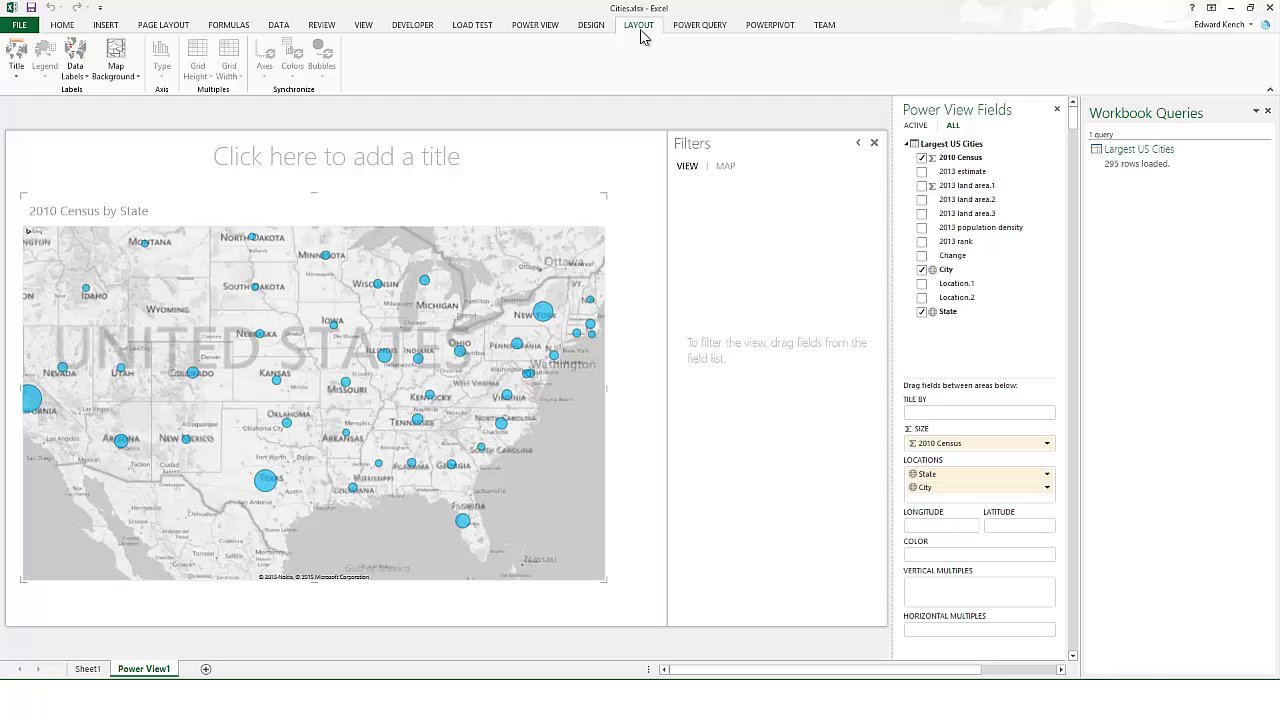
click(139, 80)
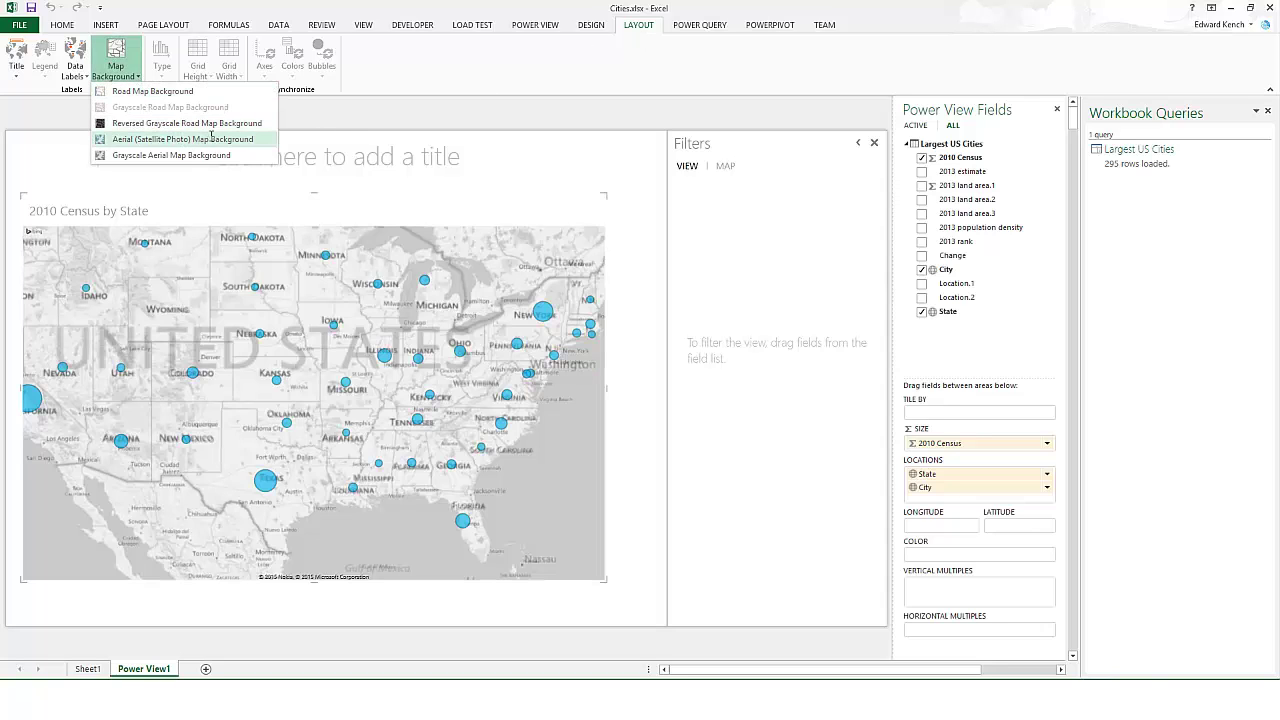
click(178, 139)
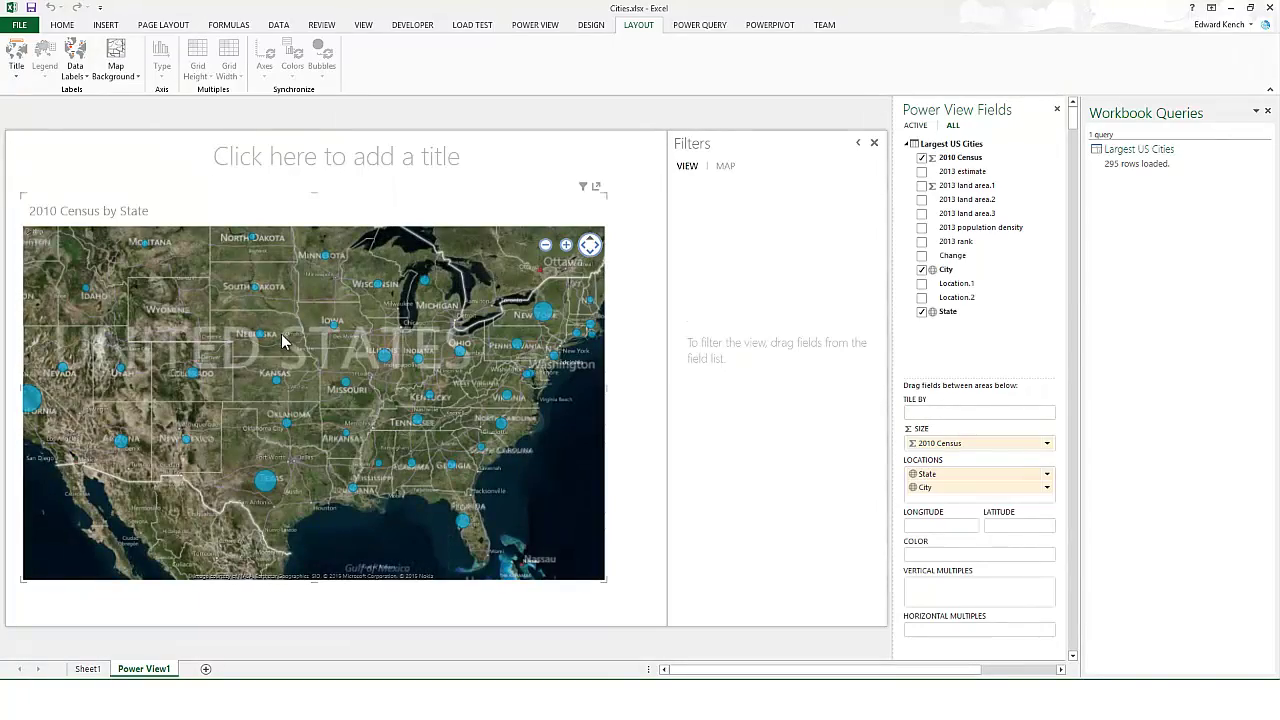
drag(323, 345, 295, 345)
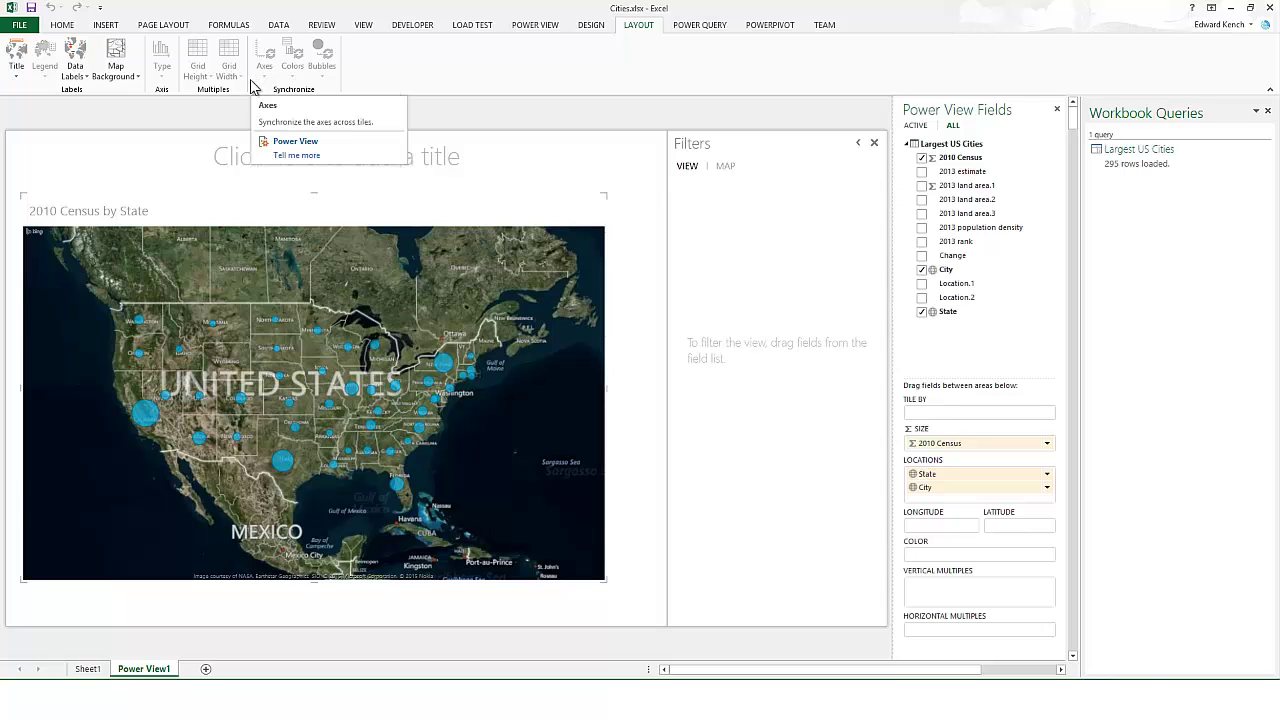
Step: Launch Power Map, accept the City-level geography and plot 2010 Census as the column height
click(107, 27)
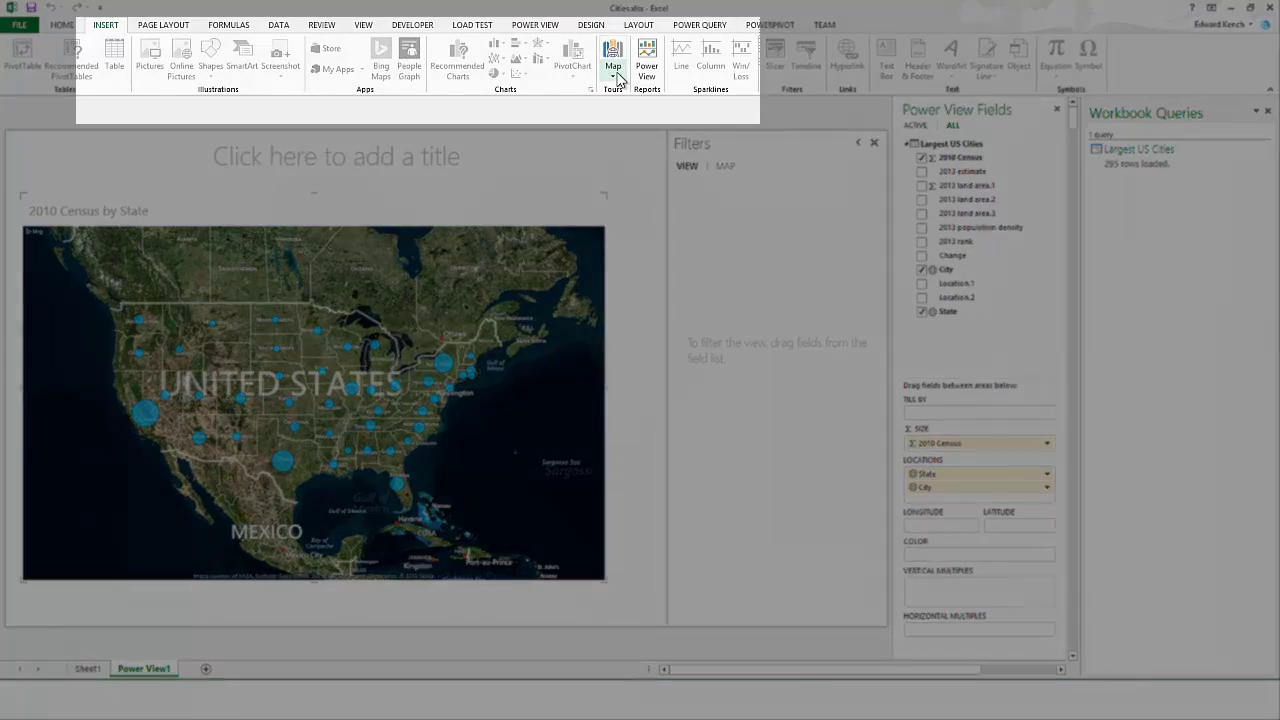
click(613, 62)
click(628, 93)
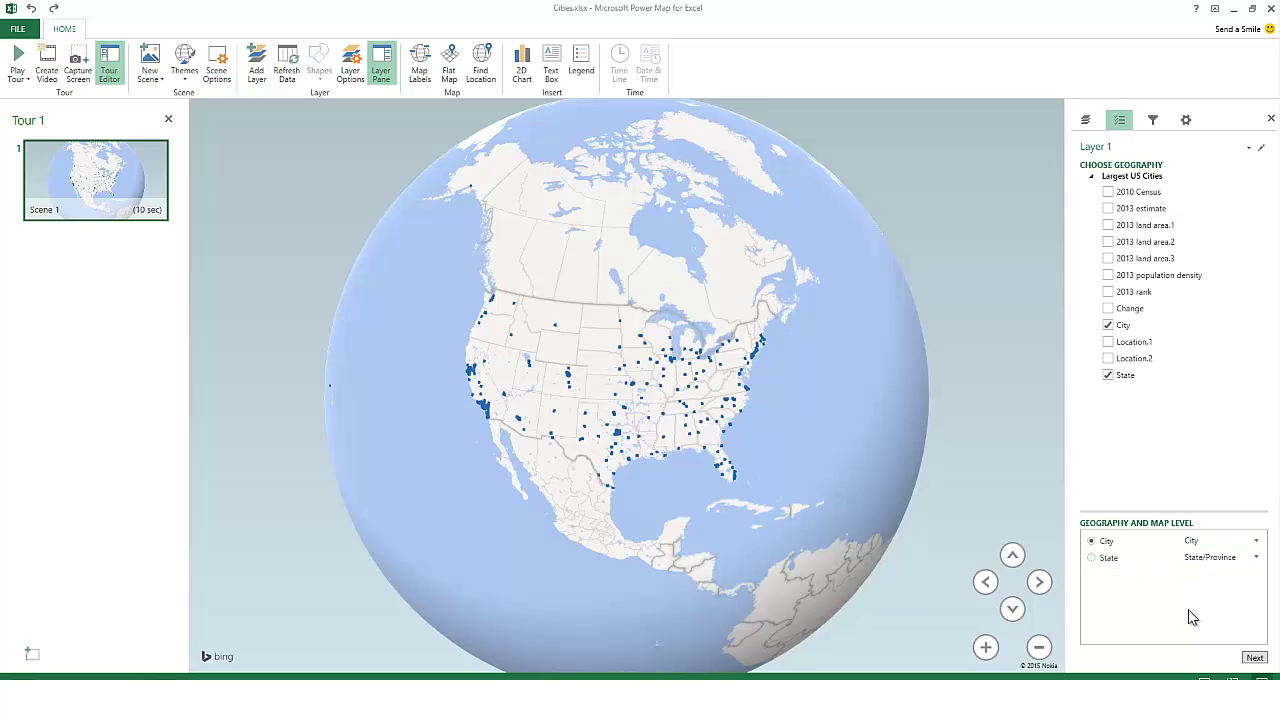
click(1254, 659)
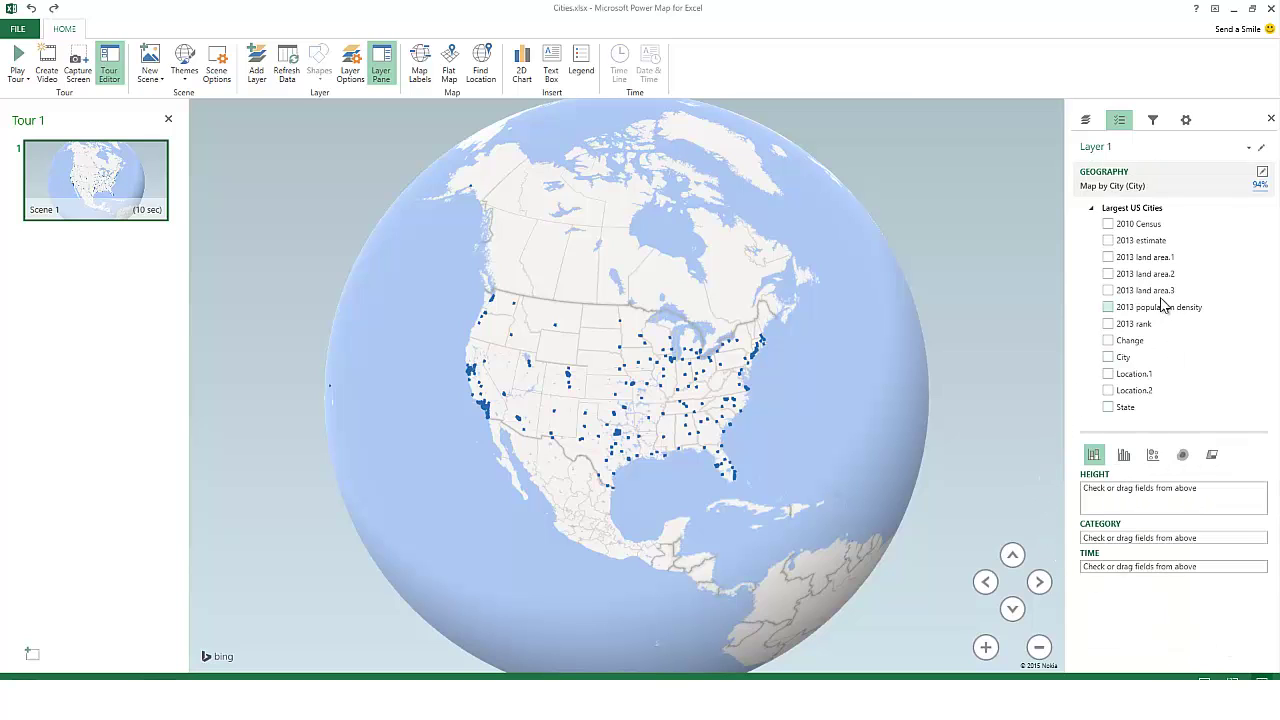
drag(1132, 225, 1130, 500)
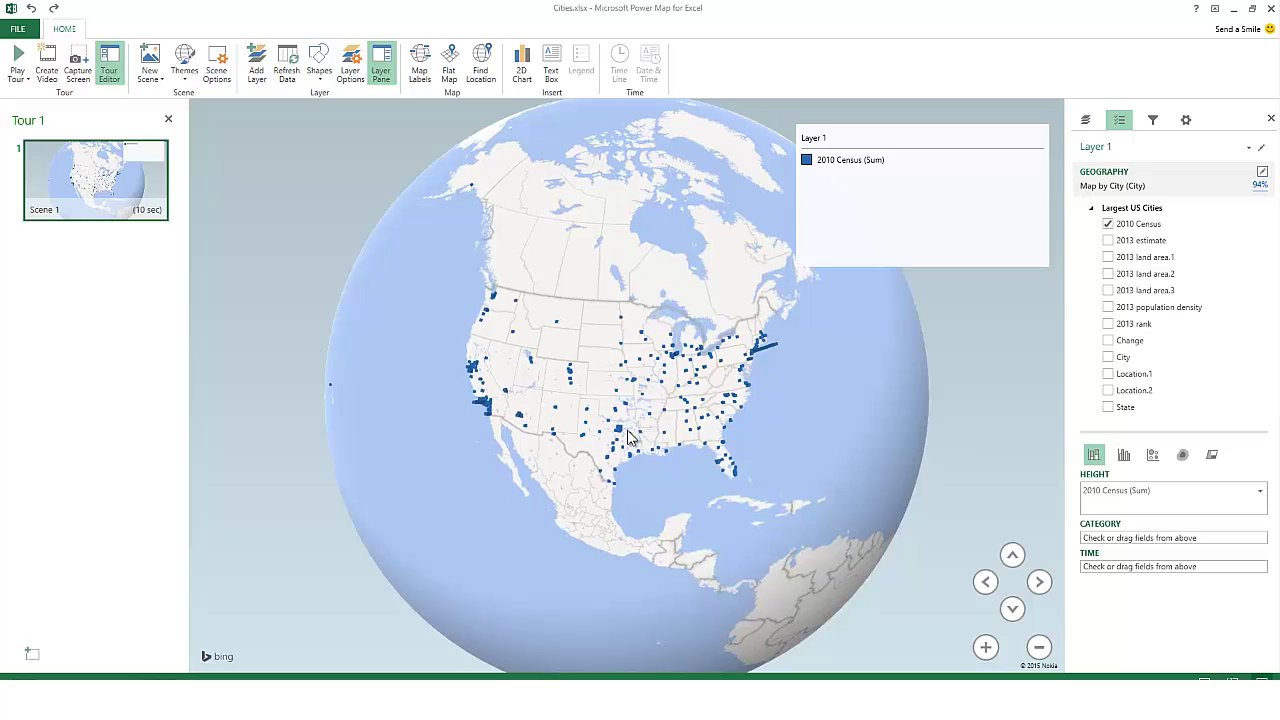
Step: Tilt and zoom the globe to examine the 2010 Census columns of the cities across the United States
scroll(632, 425, up, 5)
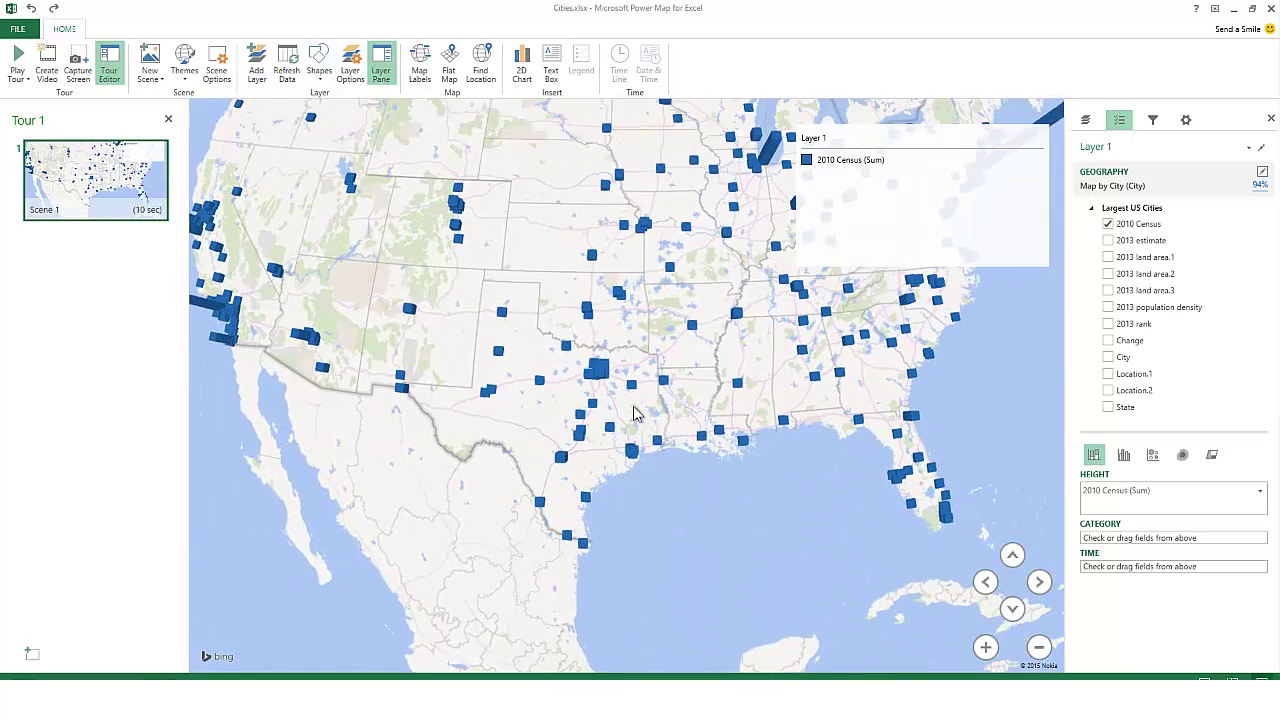
click(1012, 609)
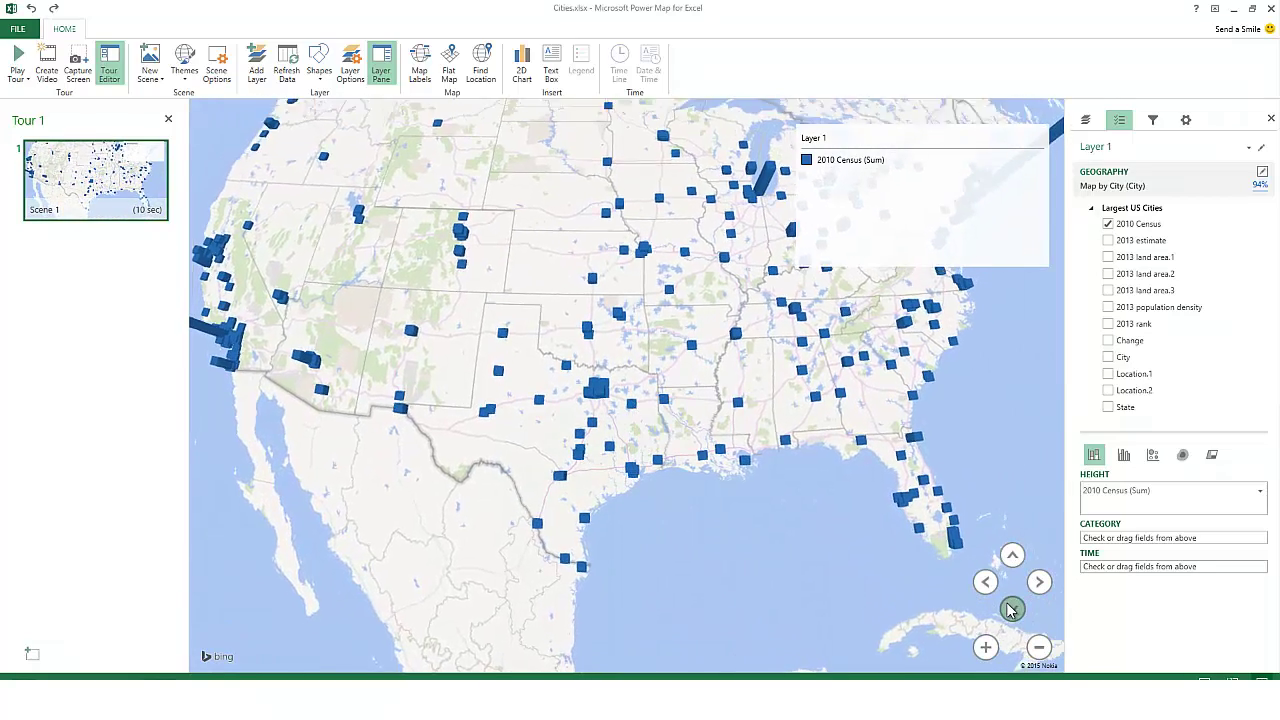
mouse_move(657, 479)
scroll(600, 495, up, 3)
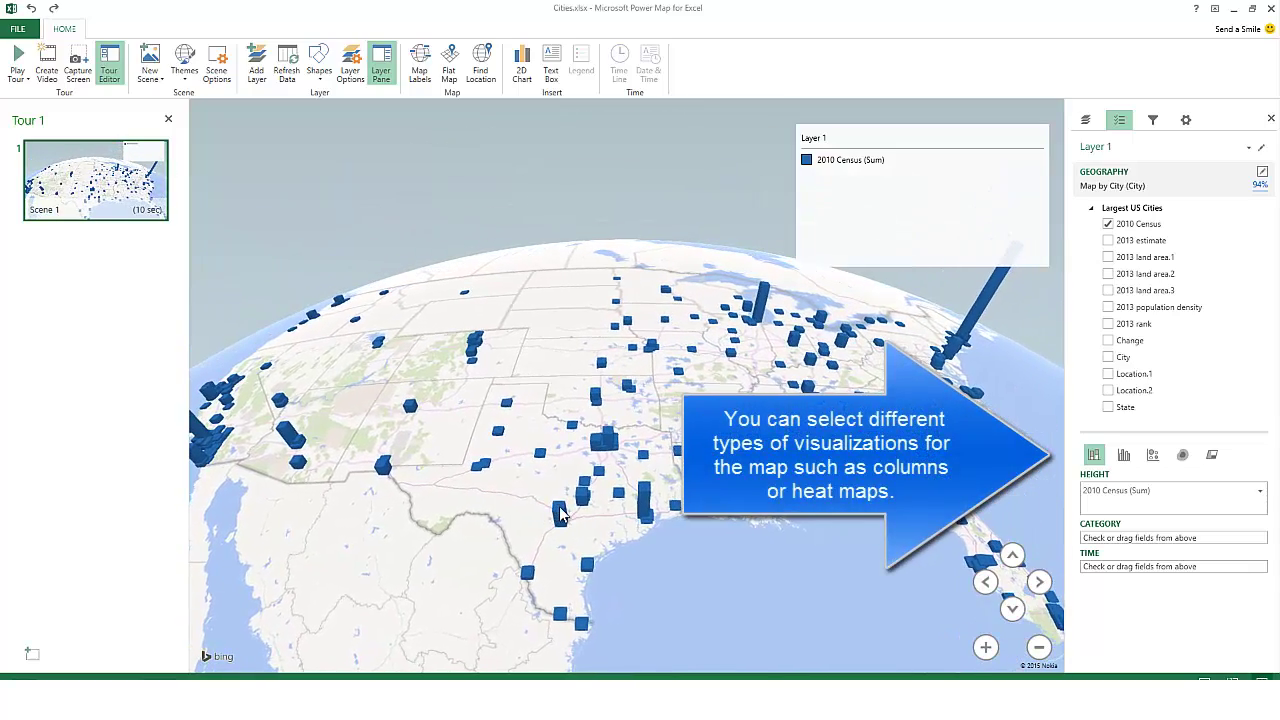
scroll(557, 513, down, 3)
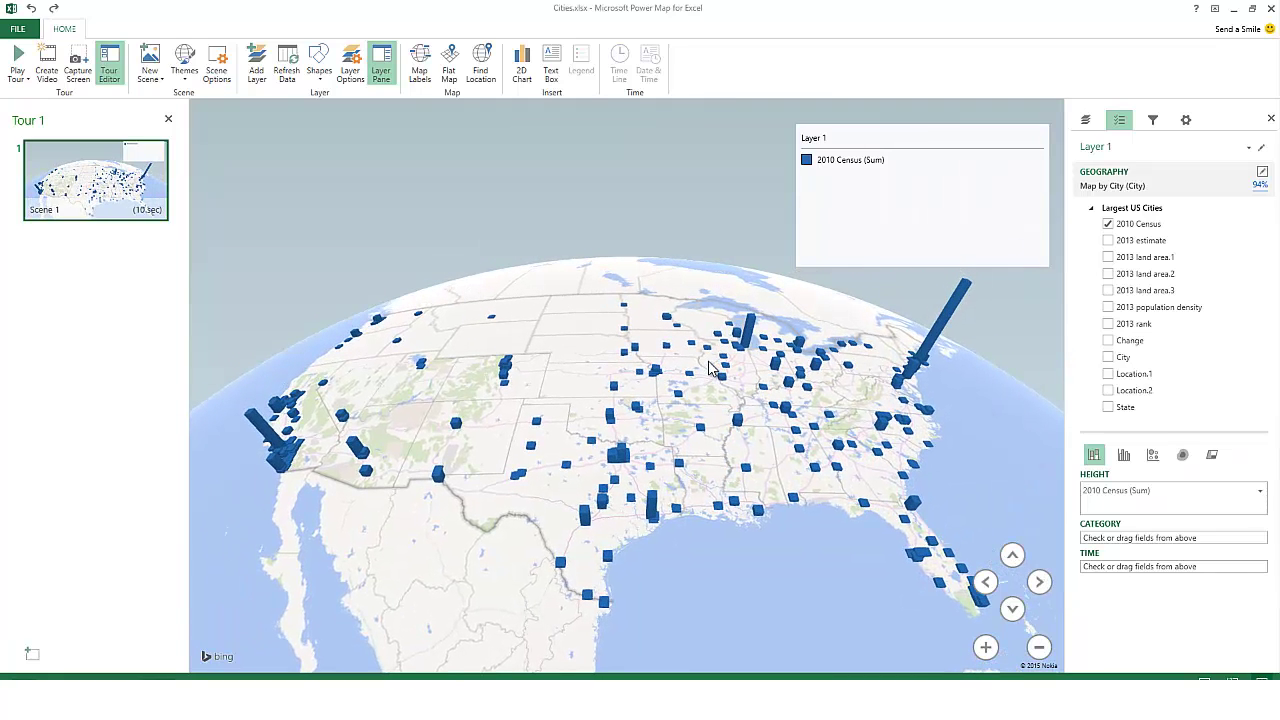
mouse_move(950, 314)
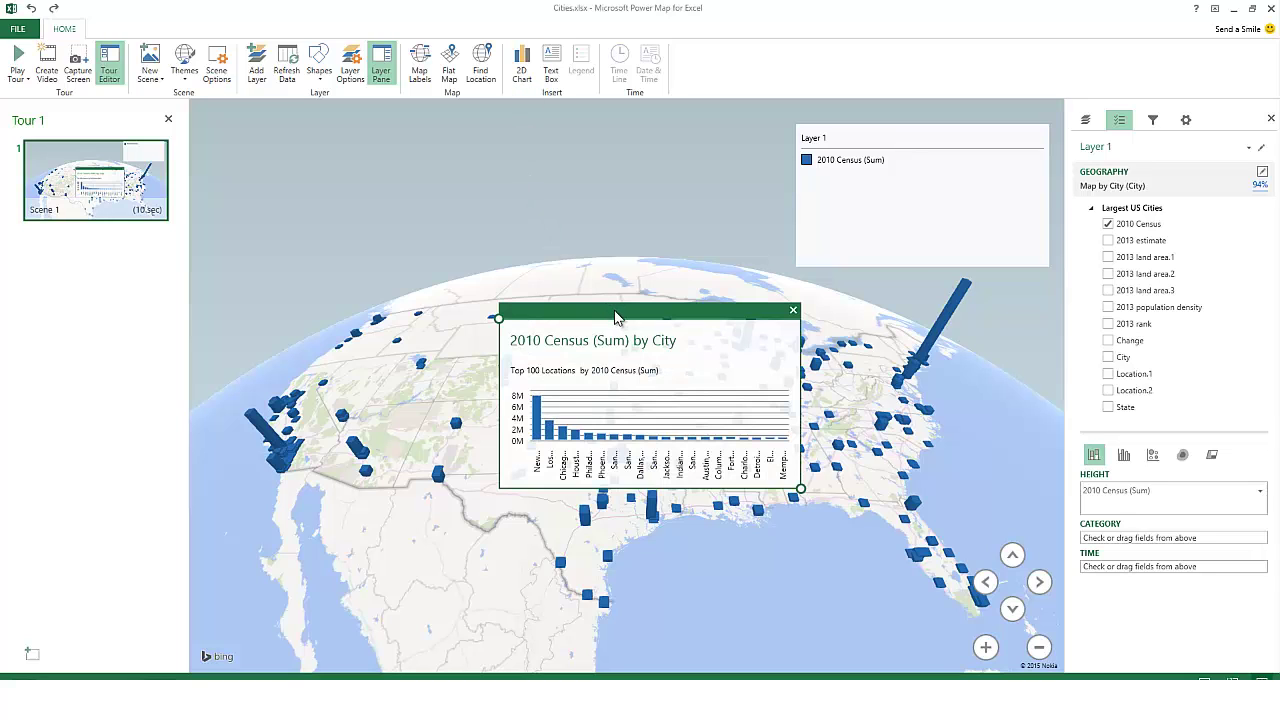
Step: Clear the 2010 Census by City chart and the Layer 1 legend off the globe
drag(617, 312, 480, 208)
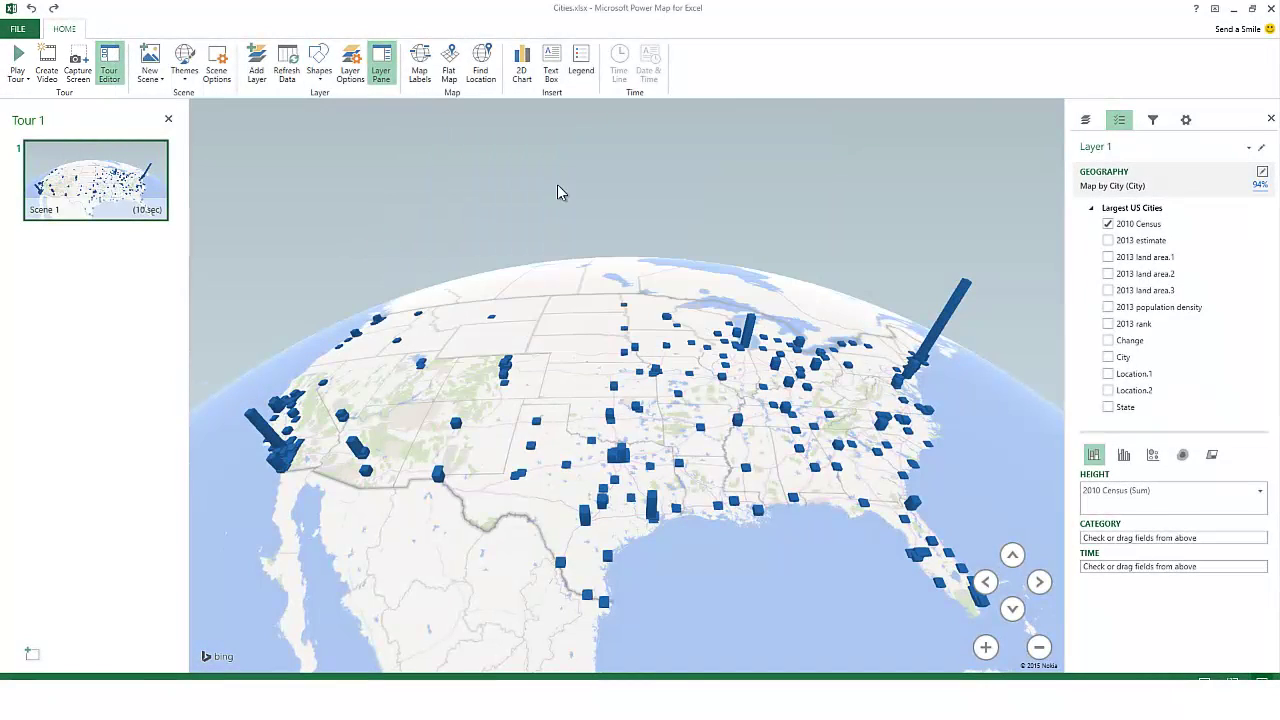
Step: Set the scene's effect to Fly Over in the scene options and play the tour
click(1187, 120)
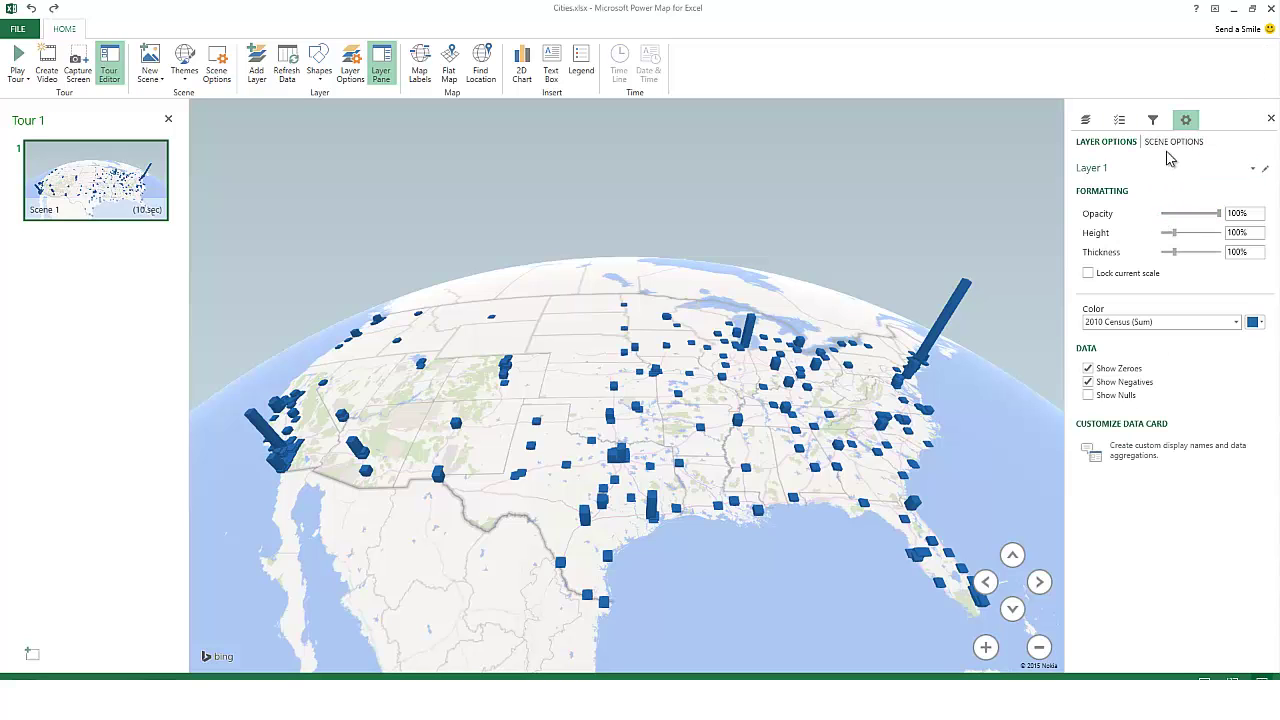
click(1169, 143)
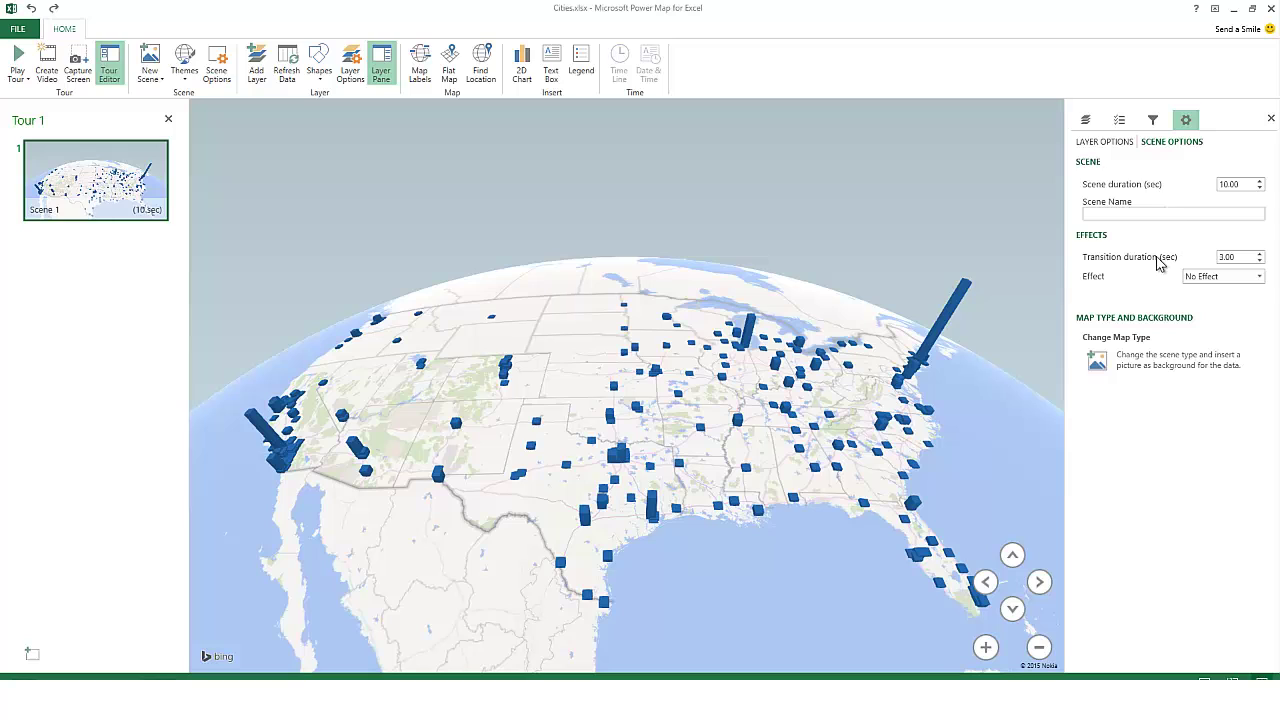
click(1259, 277)
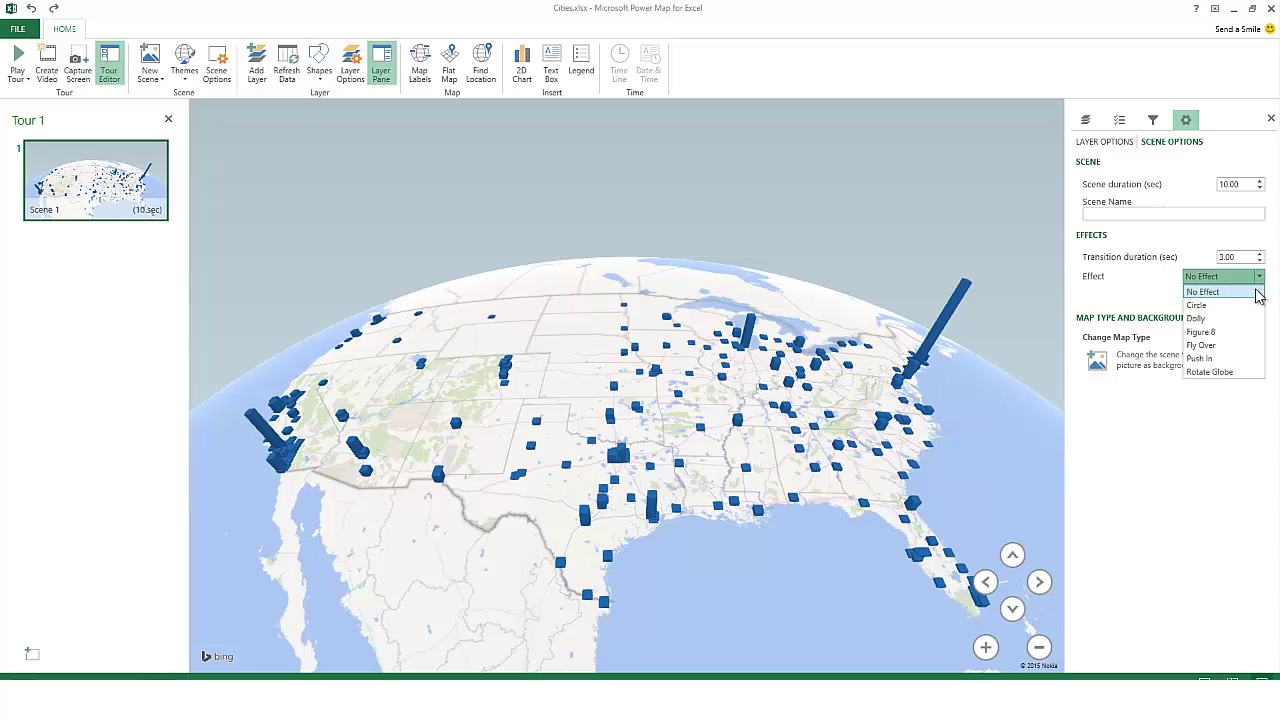
click(1215, 345)
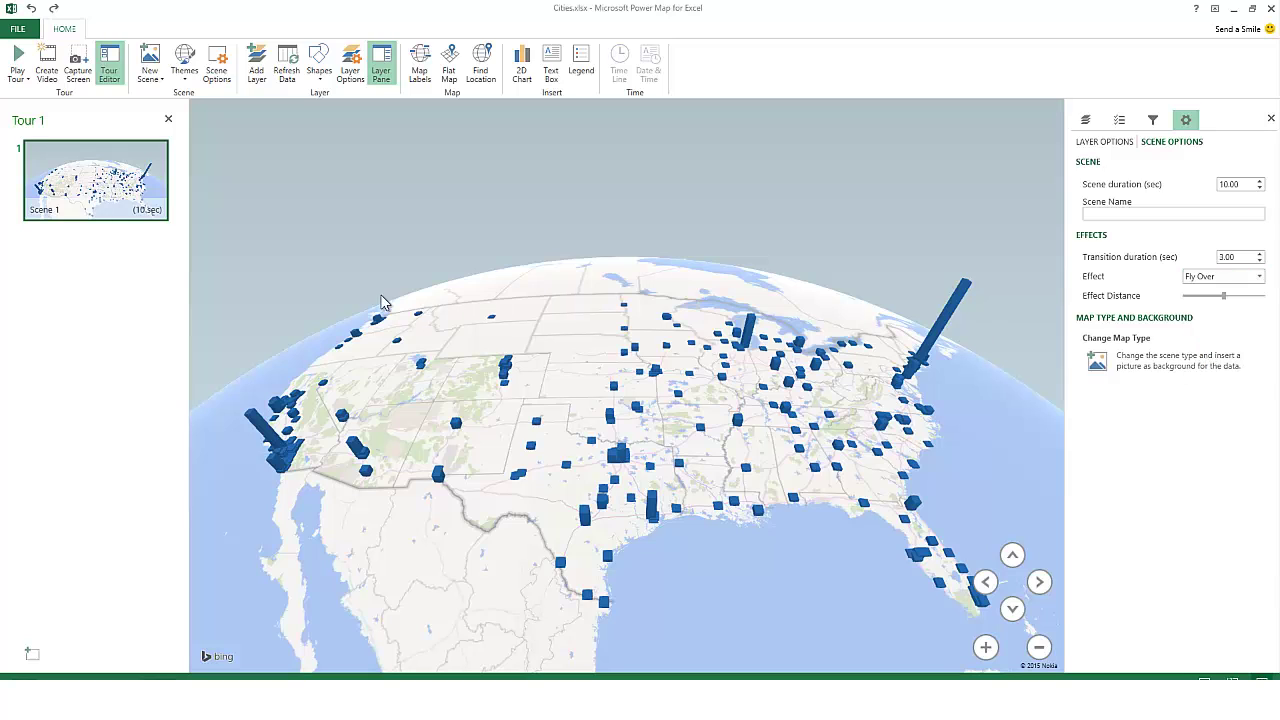
click(17, 58)
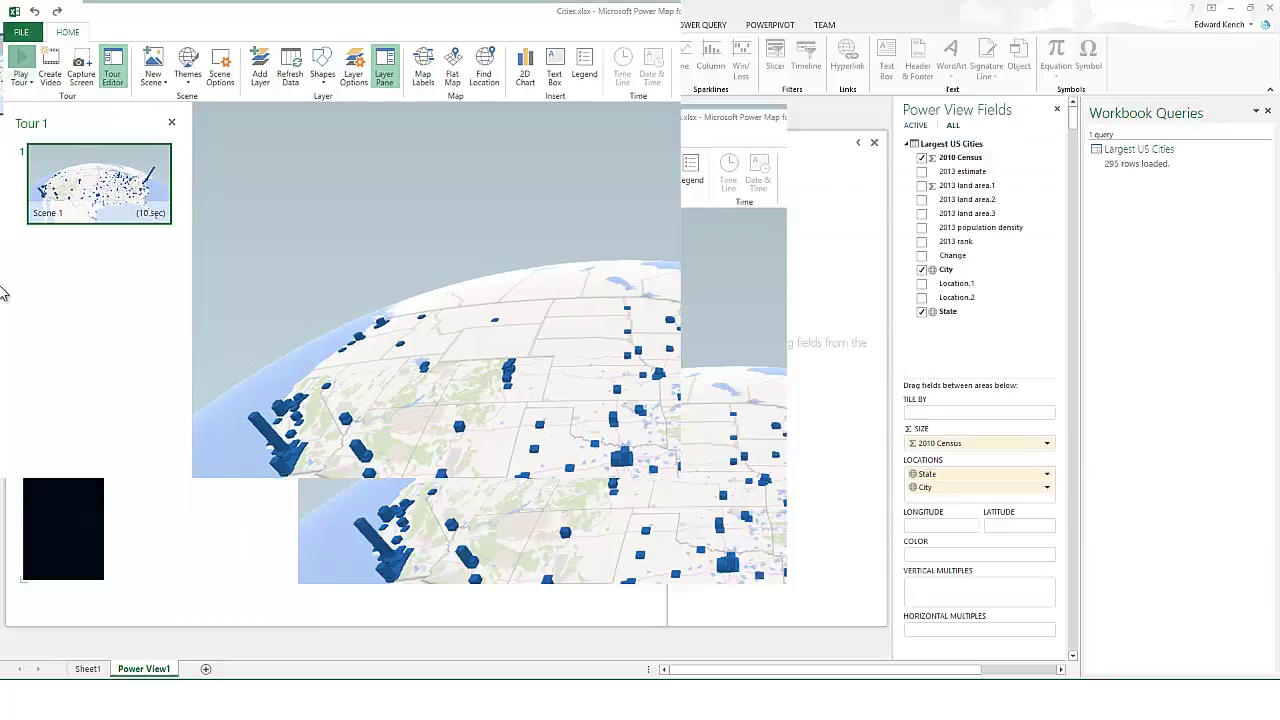